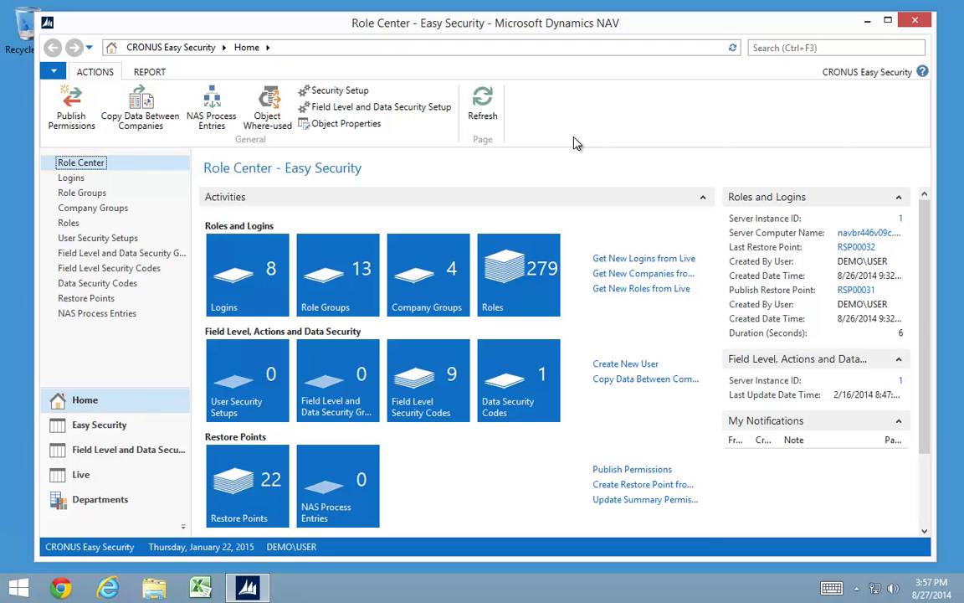
Add table 23 Vendor to the source table setups of the Field Level and Data Security Setup.
click(342, 109)
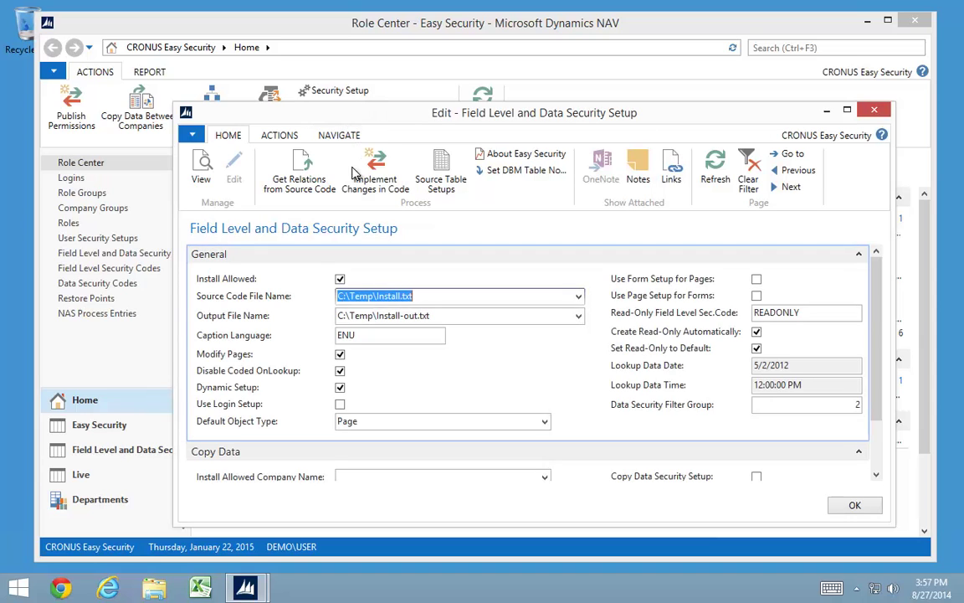
click(437, 170)
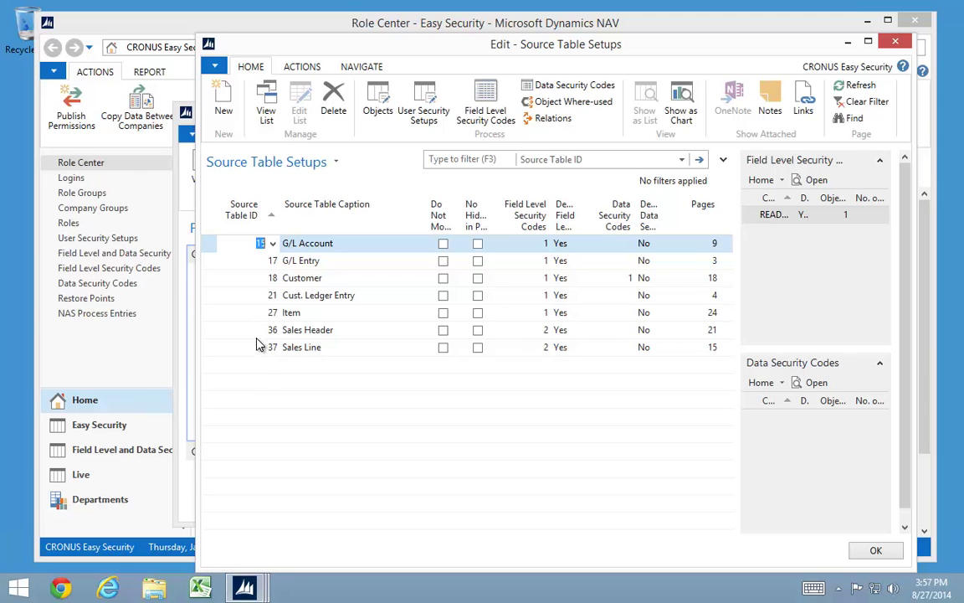
click(264, 365)
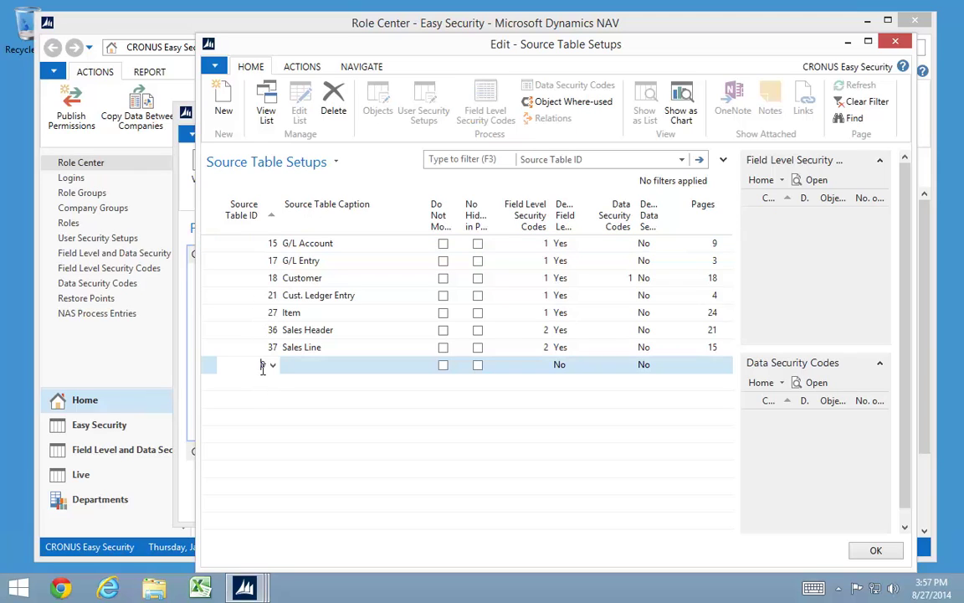
click(272, 365)
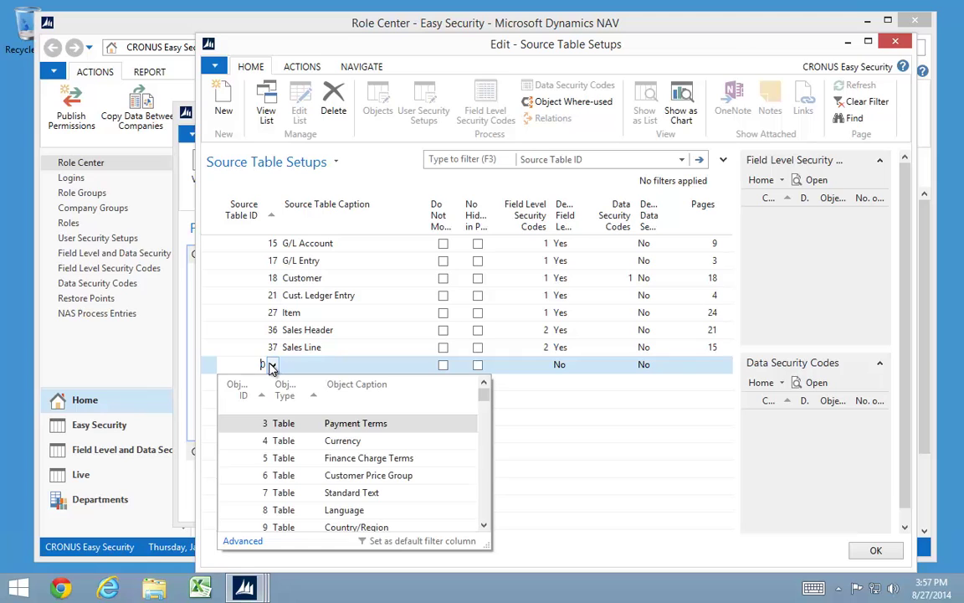
scroll(304, 483, down, 5)
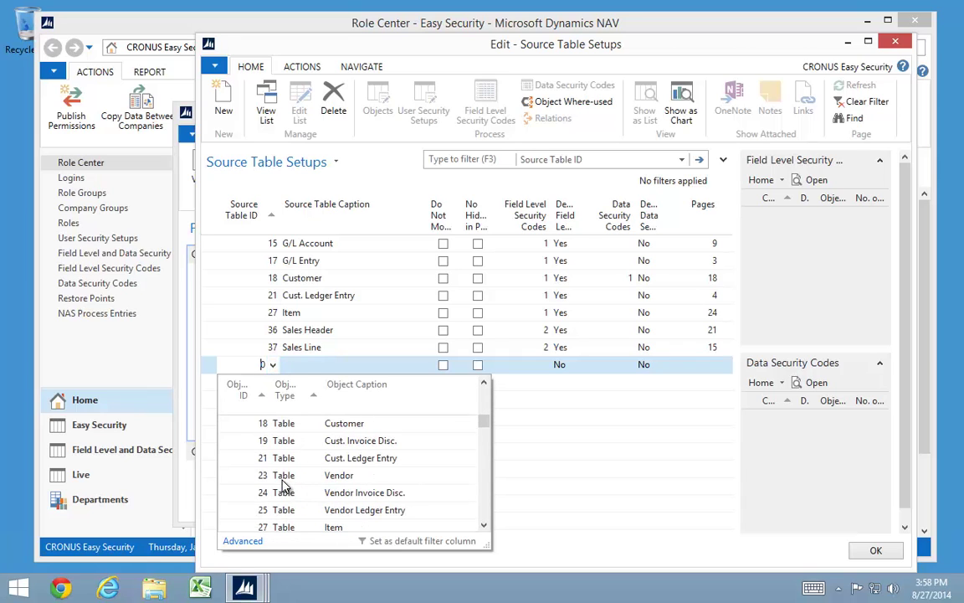
click(270, 474)
Add table 25 Vendor Ledger Entry as a new line in the source table setups.
click(263, 384)
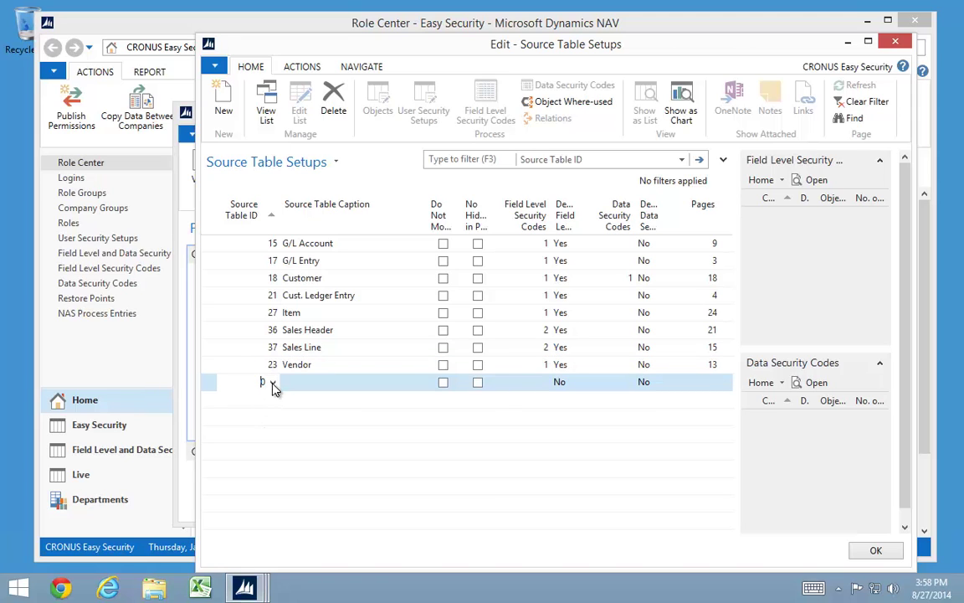
click(273, 387)
scroll(294, 453, down, 6)
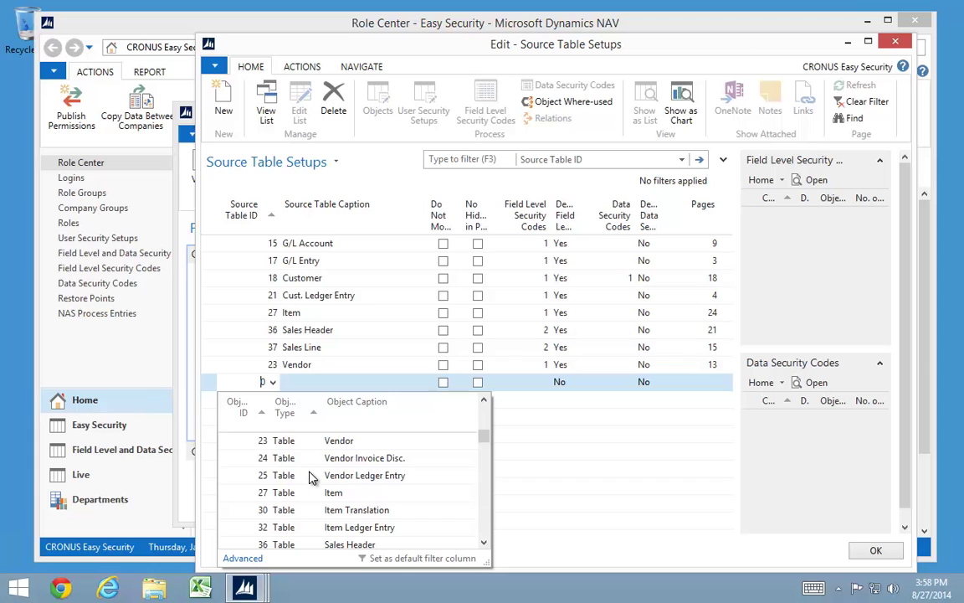
click(285, 475)
Add table 38 Purchase Header as a new line in the source table setups.
click(258, 409)
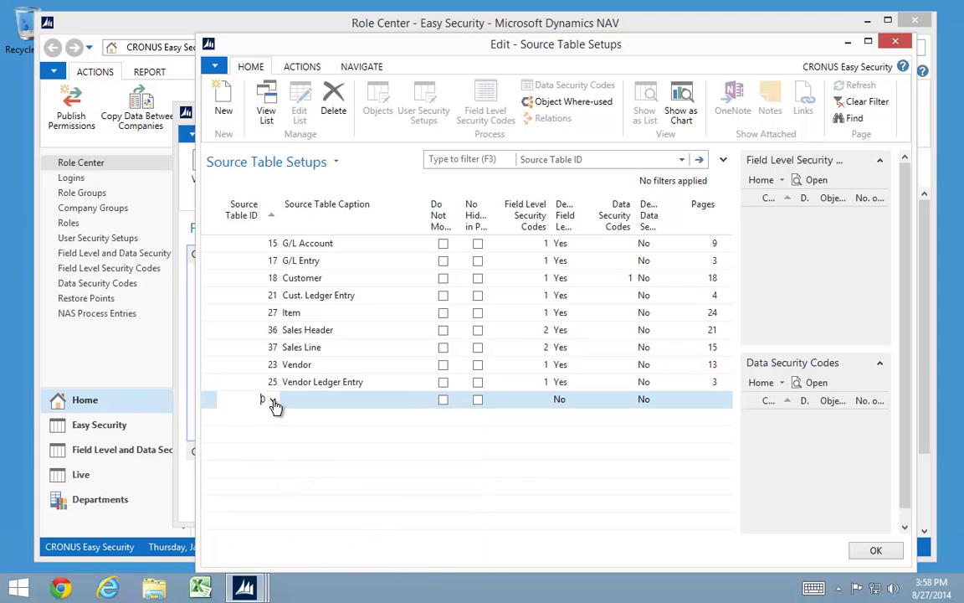
click(273, 400)
scroll(285, 356, down, 5)
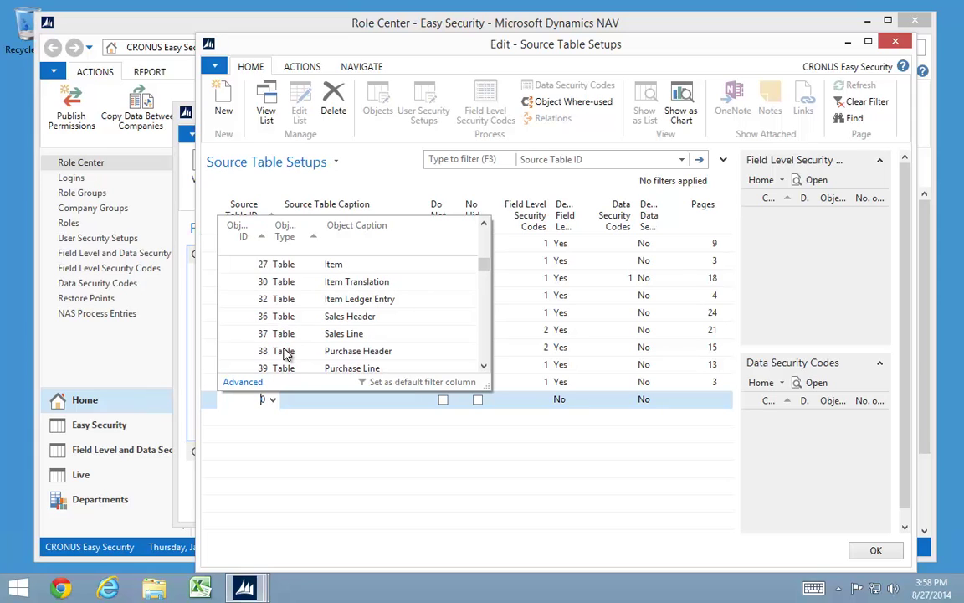
click(284, 352)
Add table 39 Purchase Line as a new line in the source table setups and commit the line.
click(265, 418)
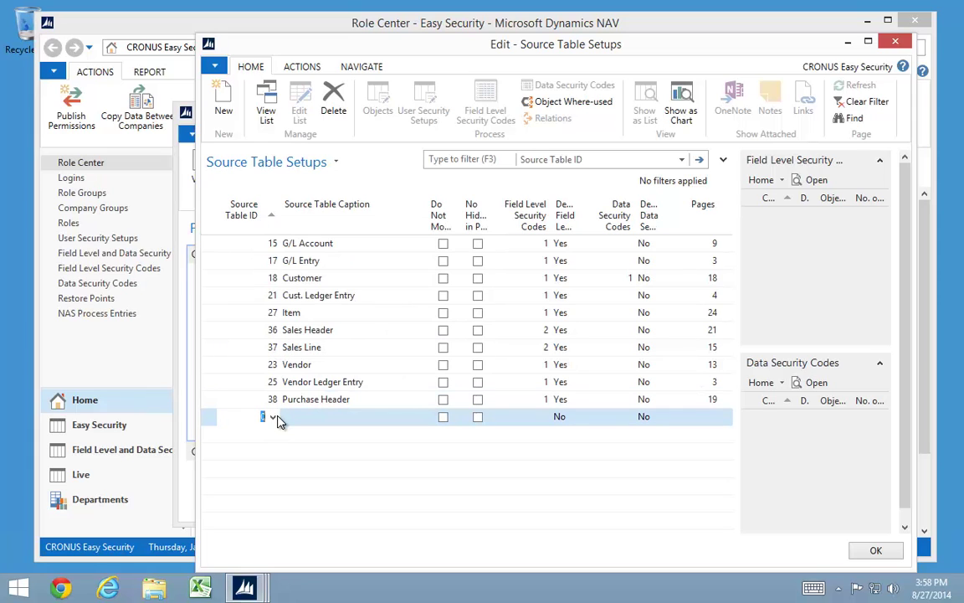
click(273, 417)
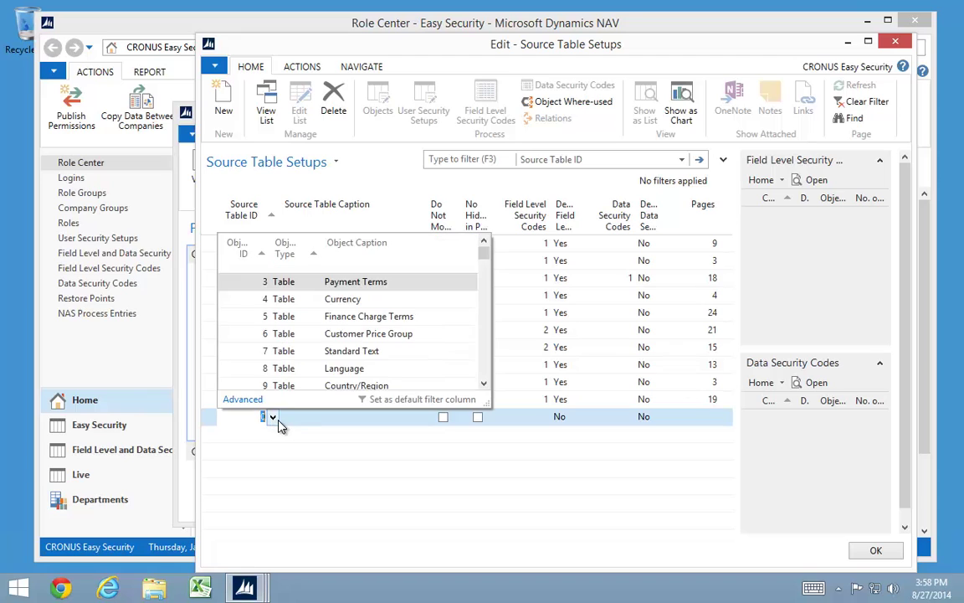
scroll(280, 387, down, 5)
click(335, 385)
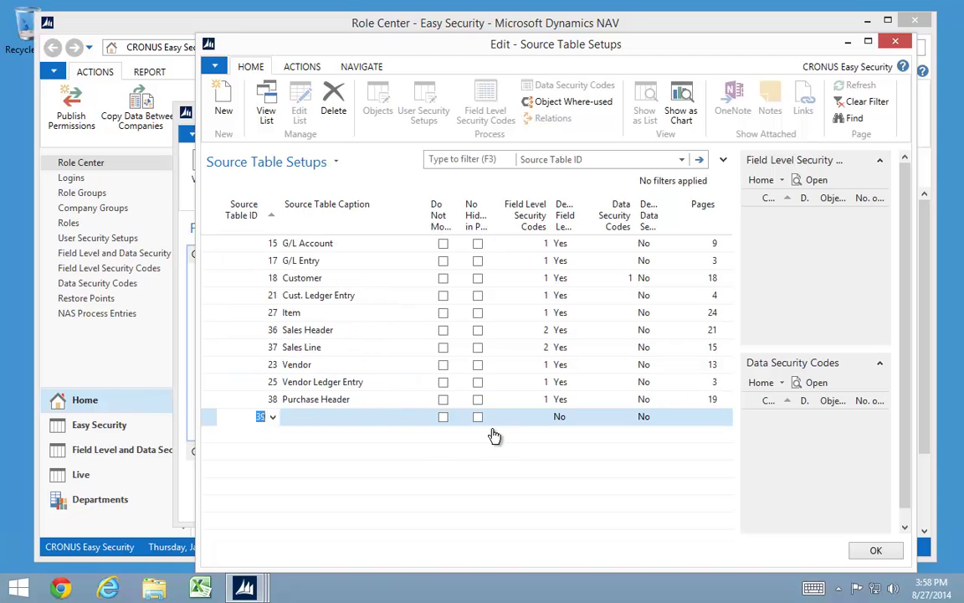
click(420, 418)
key(Up)
key(Up)
key(Up)
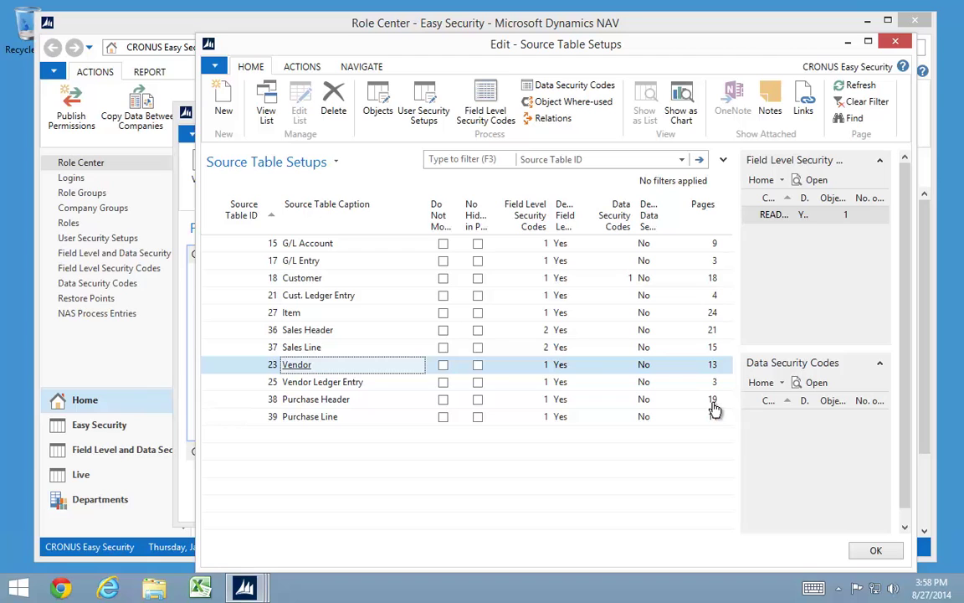
Review the pages related to the Purchase Header table, then close the relations and source table setups.
click(714, 403)
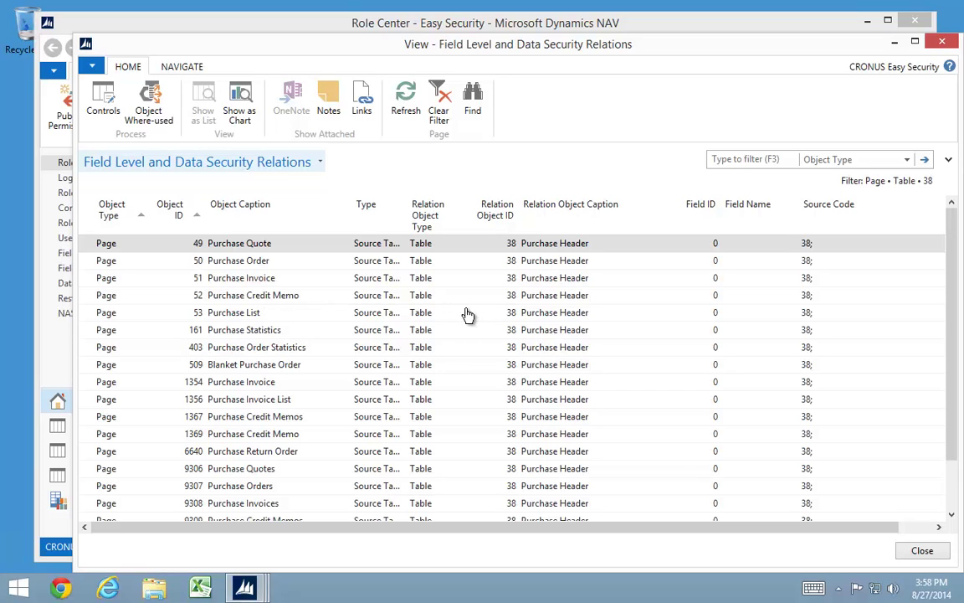
key(Escape)
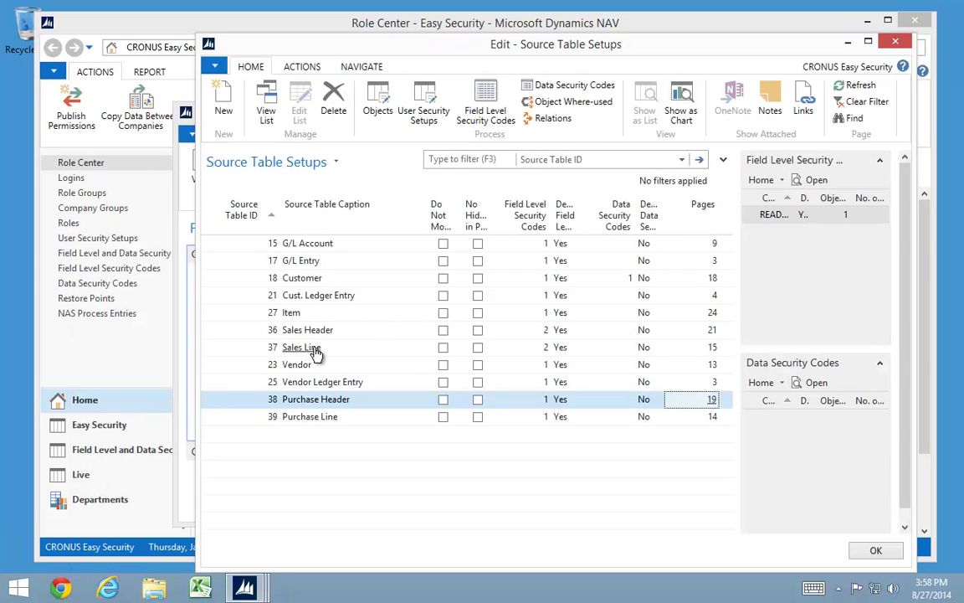
key(Escape)
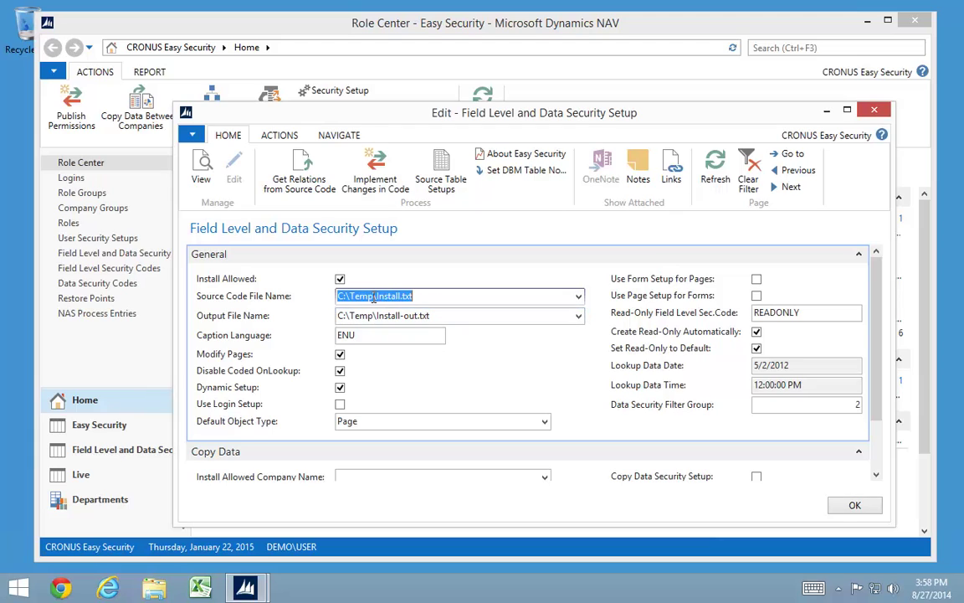
Set the DBM Table No. on objects with the option Needed for Implement Changes (All), accepting the undocumented marking feature.
click(515, 171)
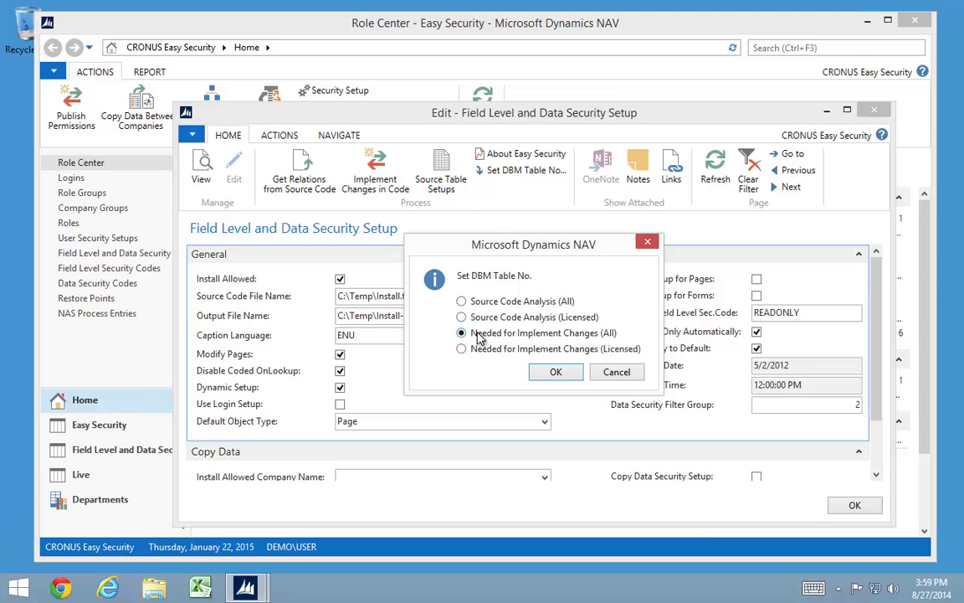
click(553, 374)
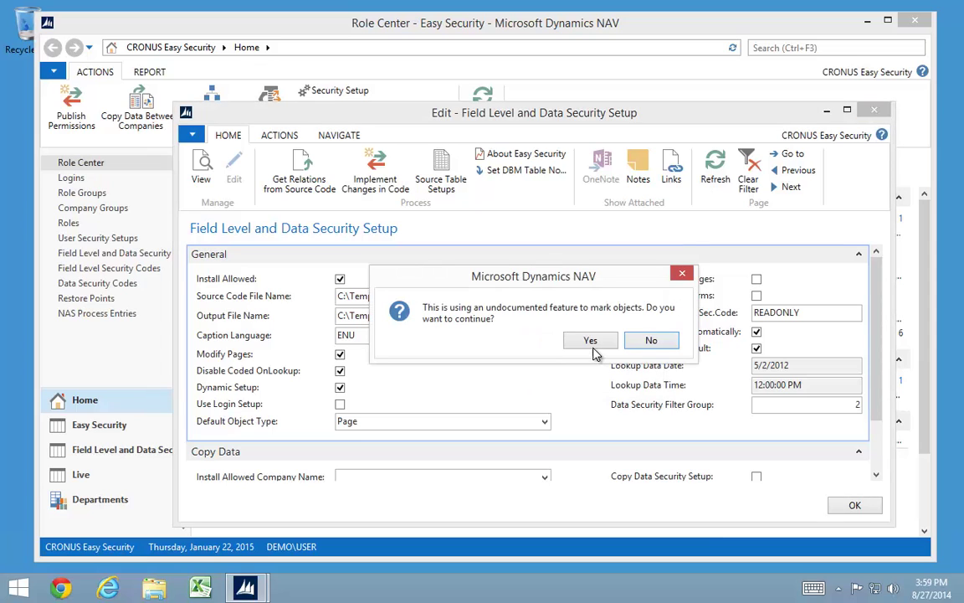
click(590, 342)
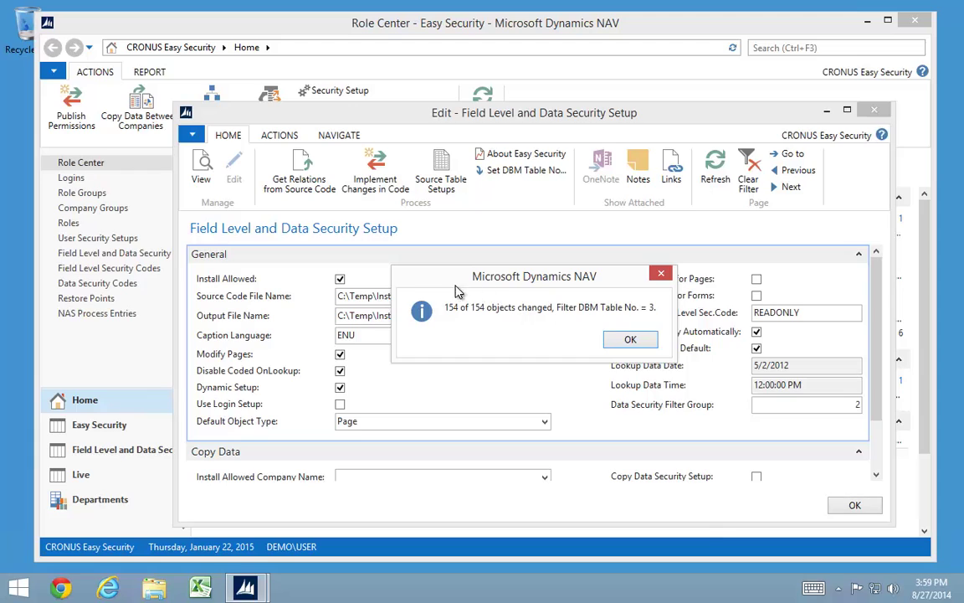
click(630, 339)
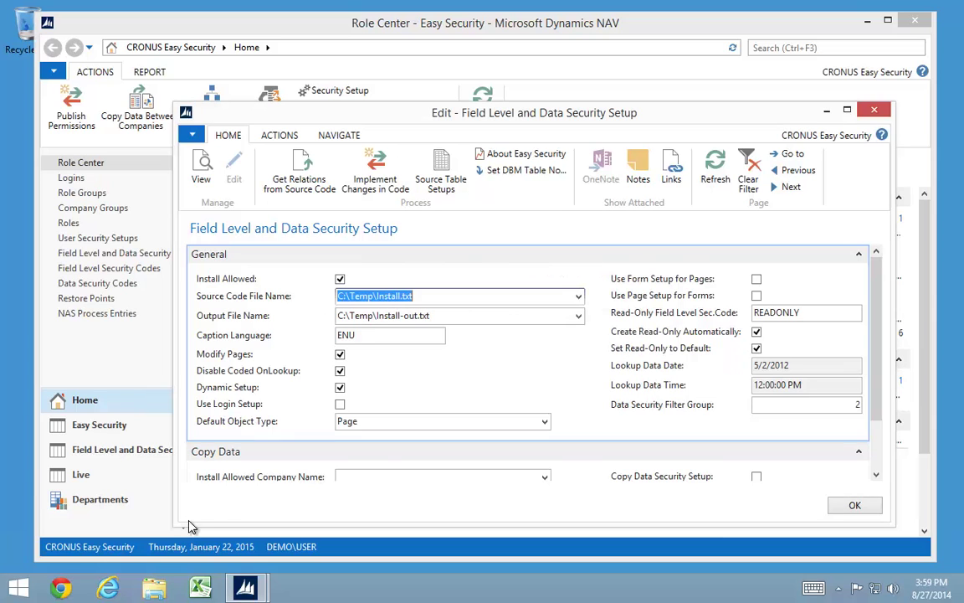
Switch to the Microsoft Dynamics NAV Development Environment.
click(19, 588)
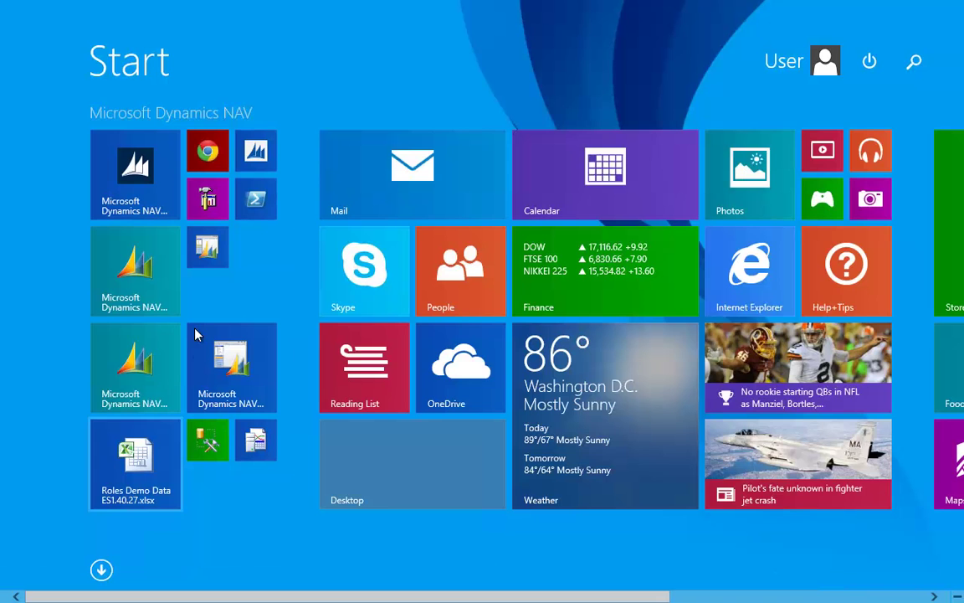
click(253, 161)
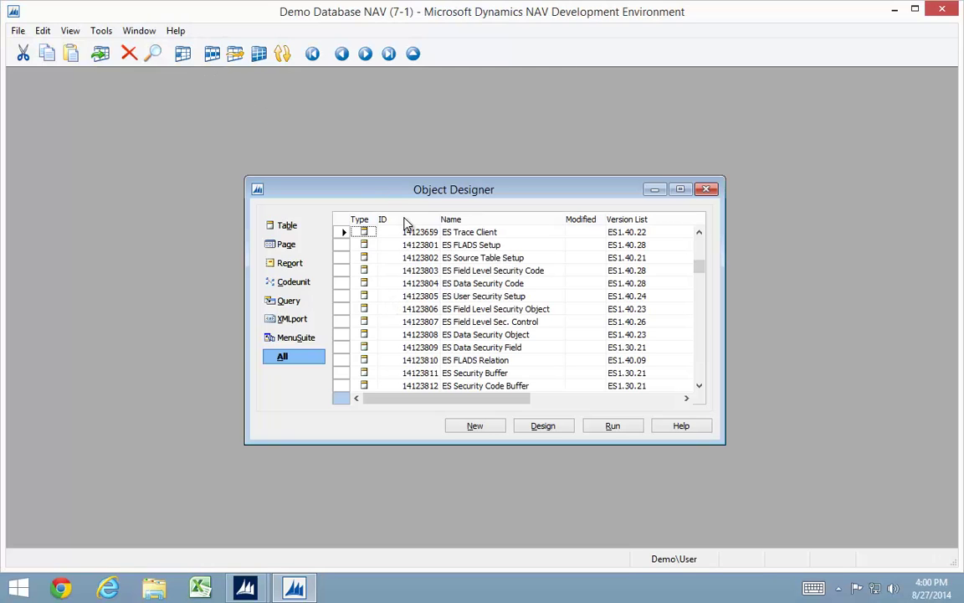
click(190, 55)
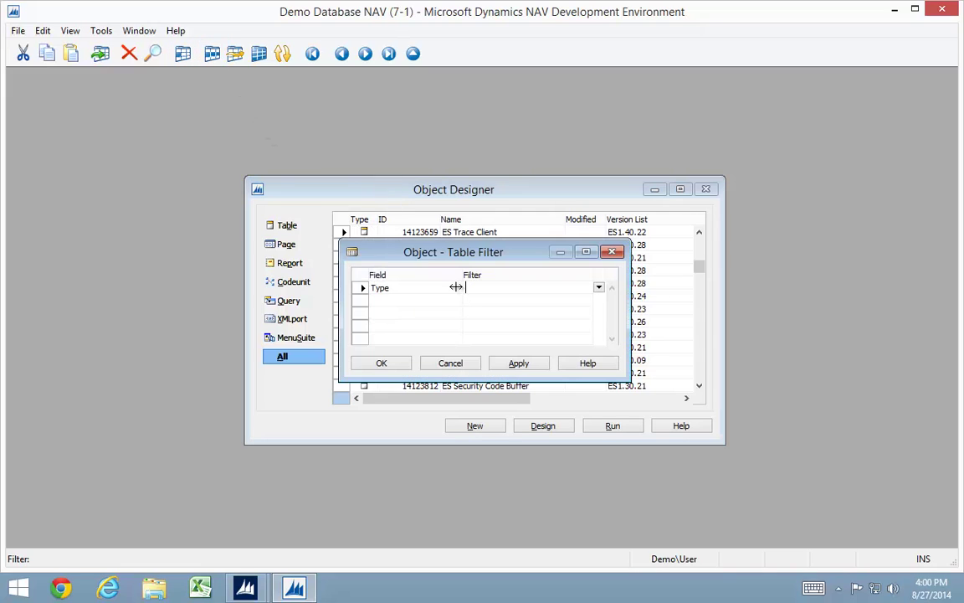
click(456, 289)
click(457, 289)
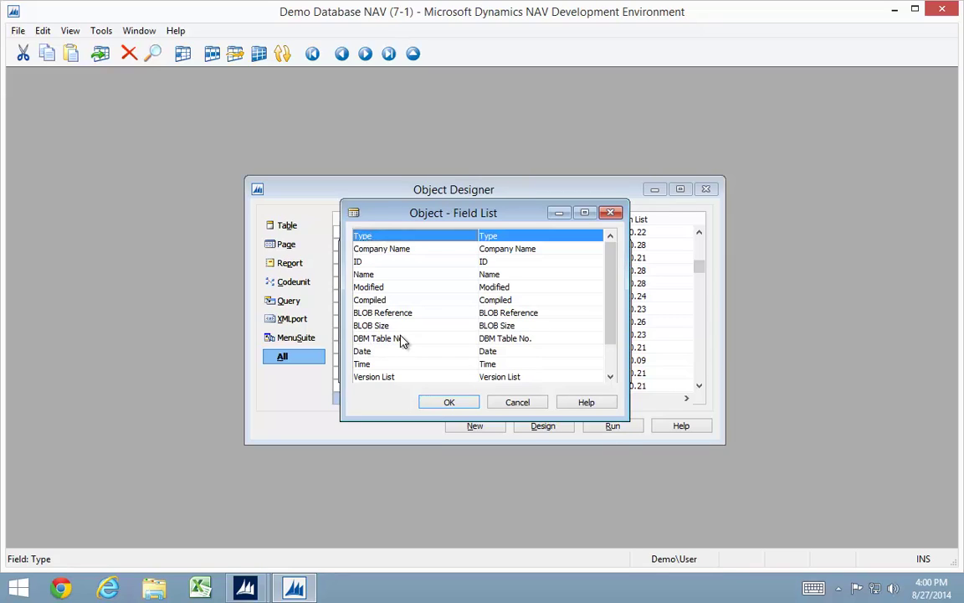
key(Return)
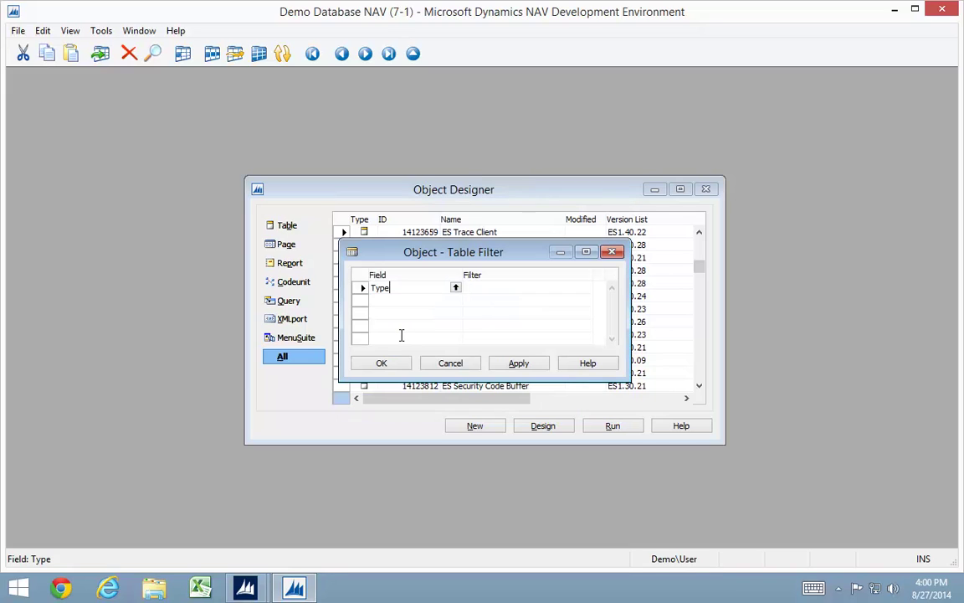
key(shift+Home)
Change the license to the Nav 2013 No Insert license file and reopen Demo Database NAV (7-1).
click(100, 33)
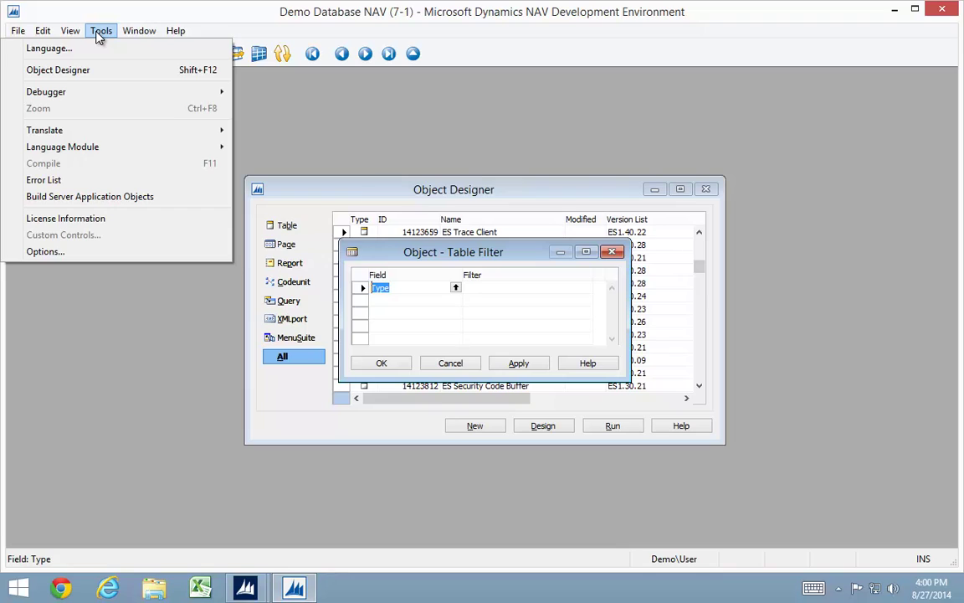
click(69, 218)
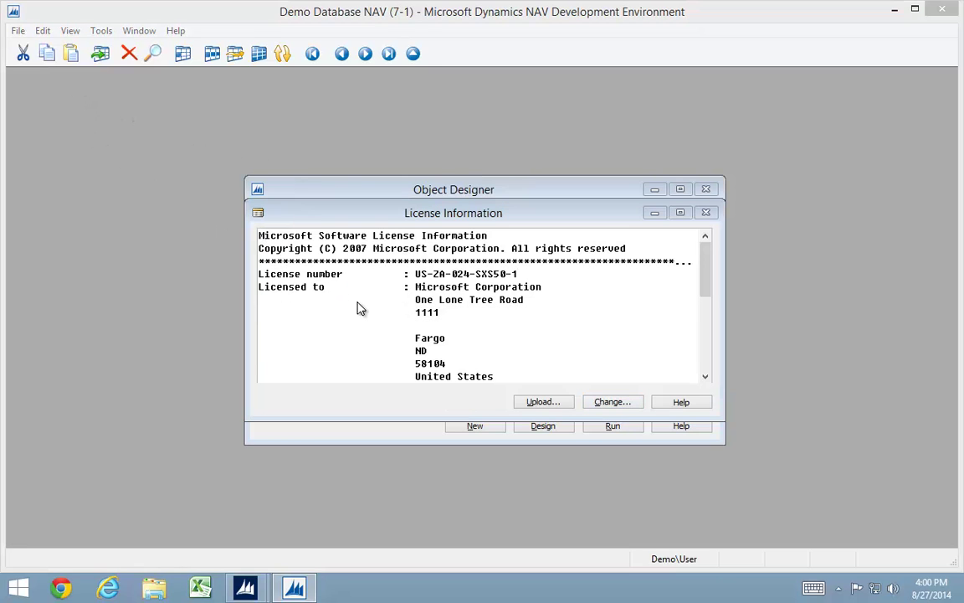
click(163, 131)
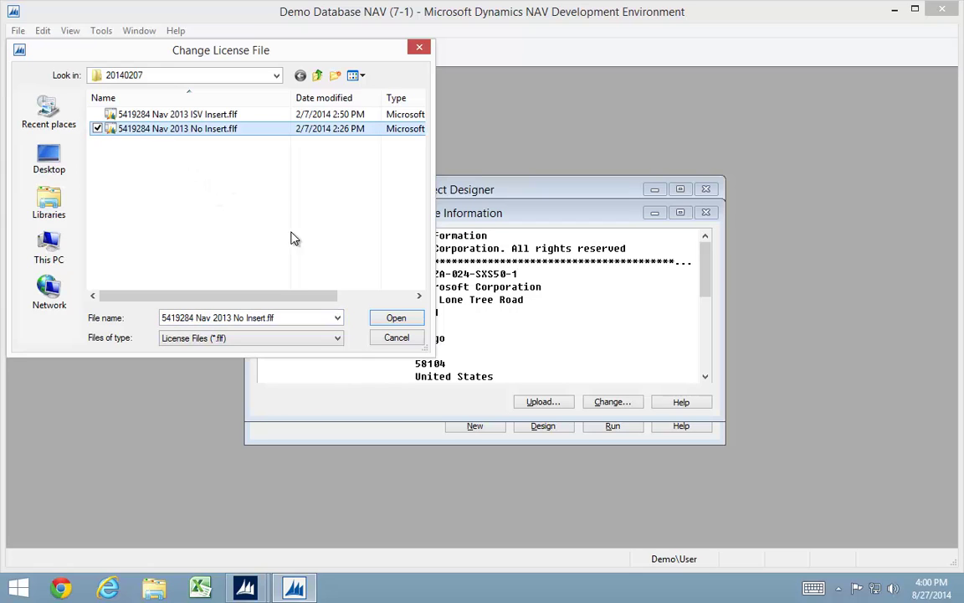
click(399, 321)
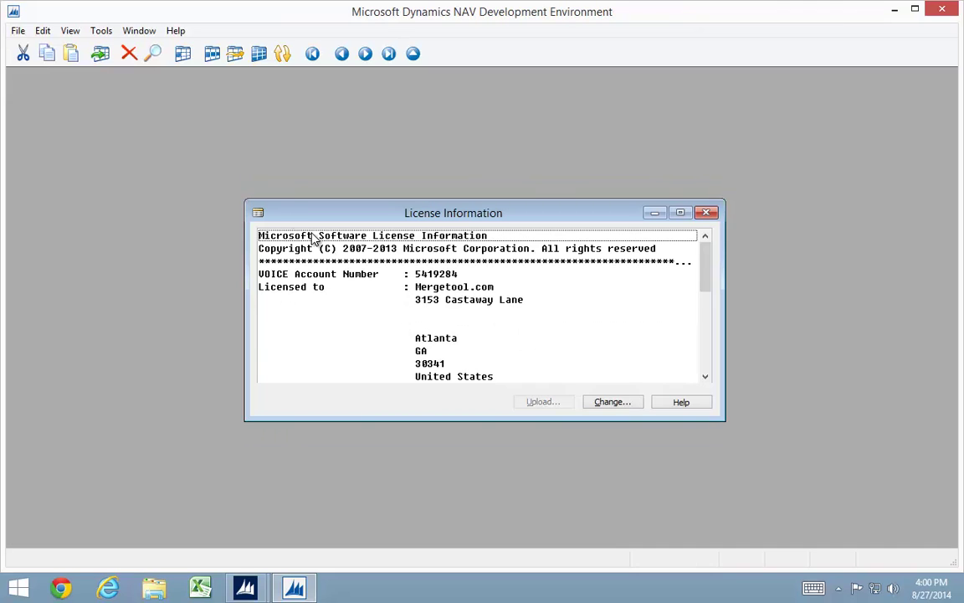
click(654, 213)
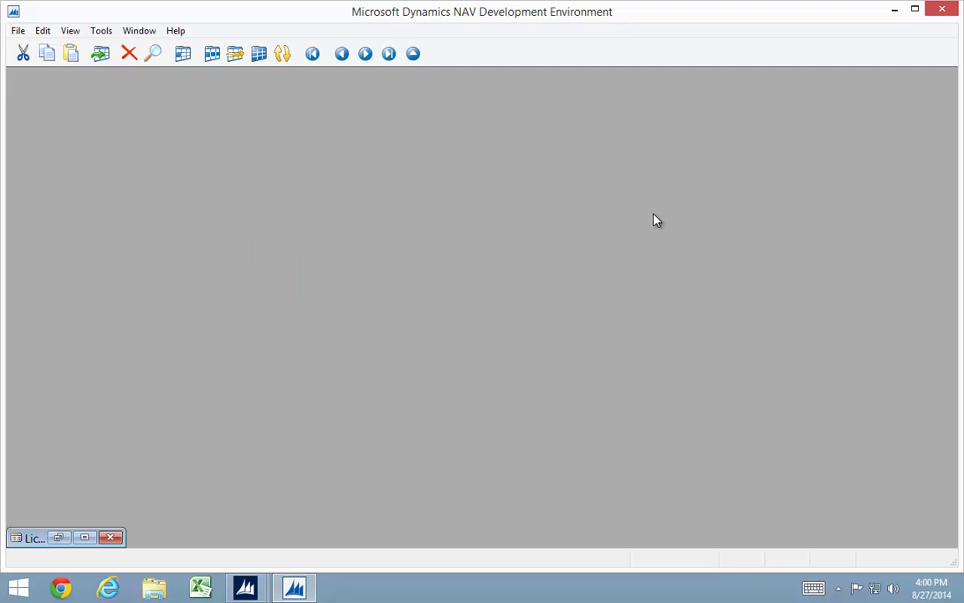
click(17, 31)
click(44, 97)
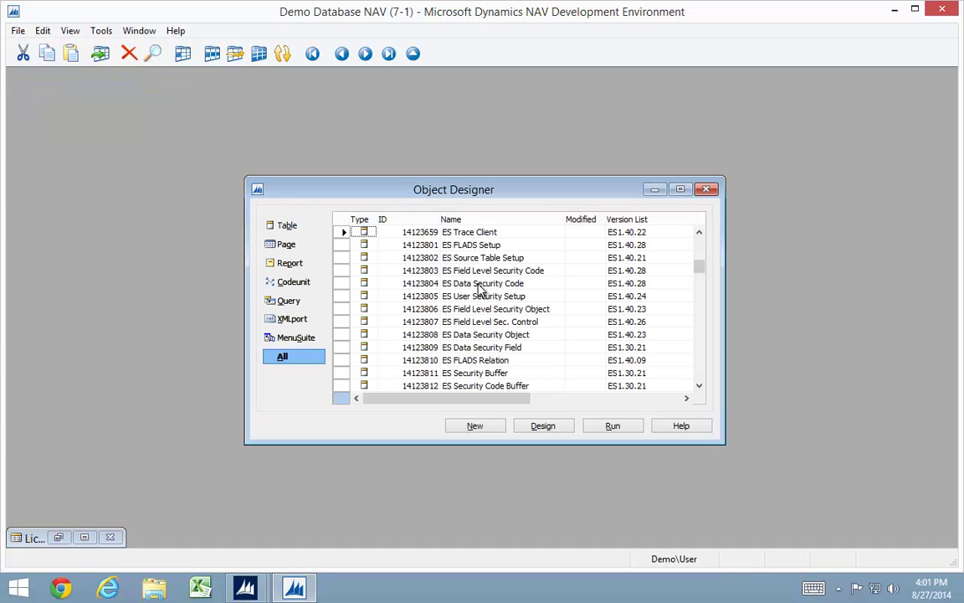
Filter all objects in the Object Designer on DBM Table No. 3 and look through the filtered tables and pages.
key(F7)
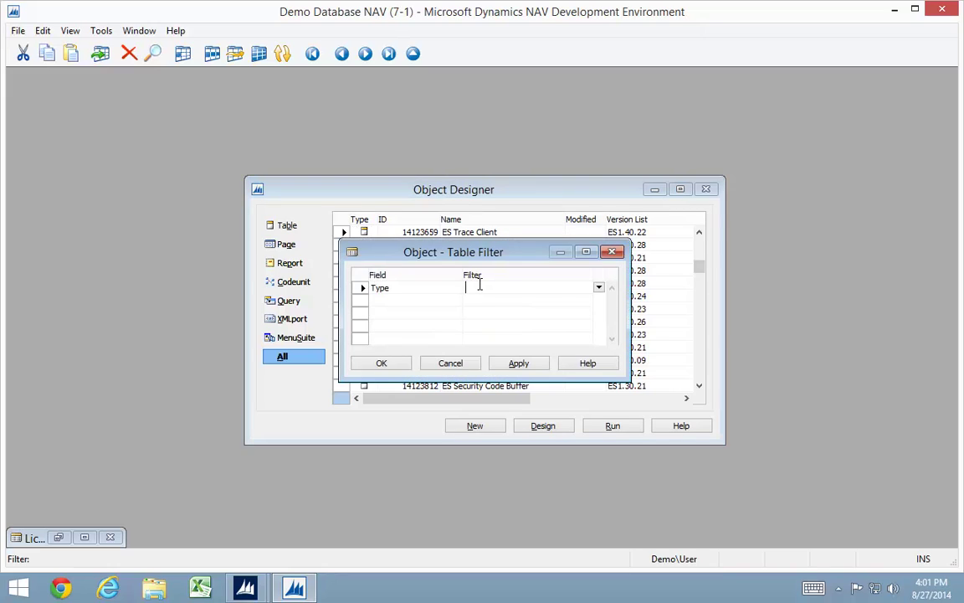
key(shift+Tab)
text(d)
key(Tab)
text(1)
key(Return)
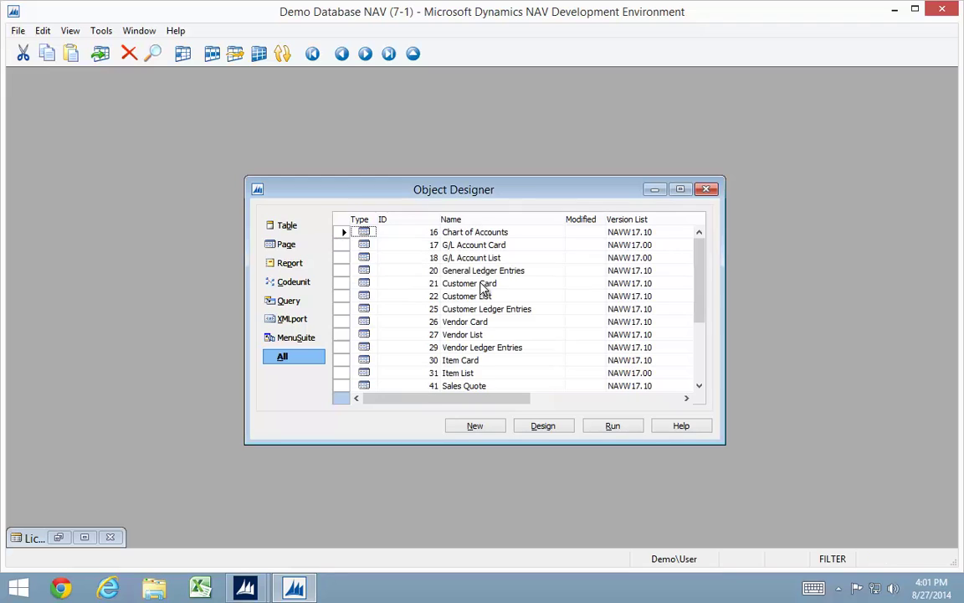
scroll(483, 287, up, 4)
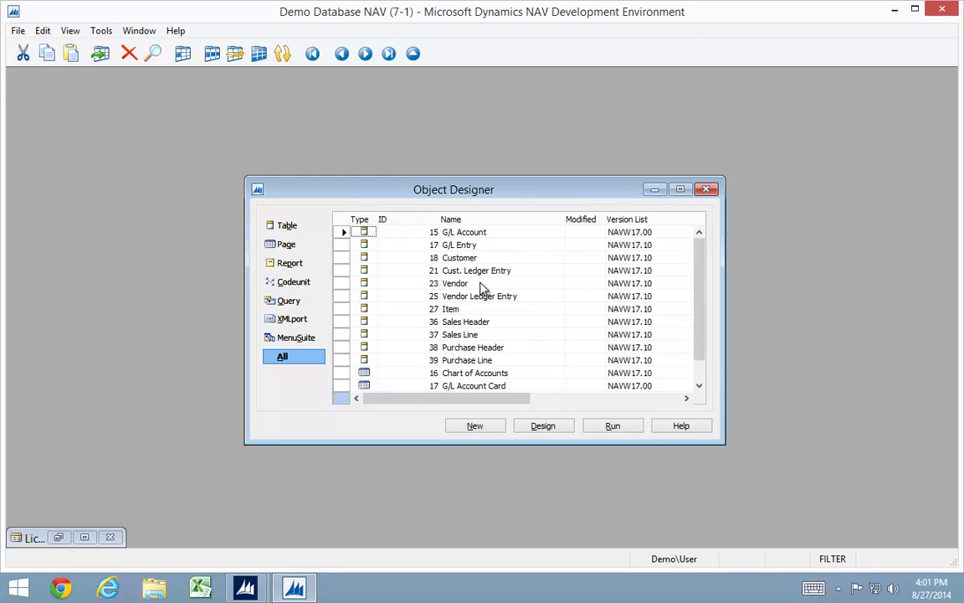
scroll(482, 287, down, 3)
scroll(483, 287, down, 6)
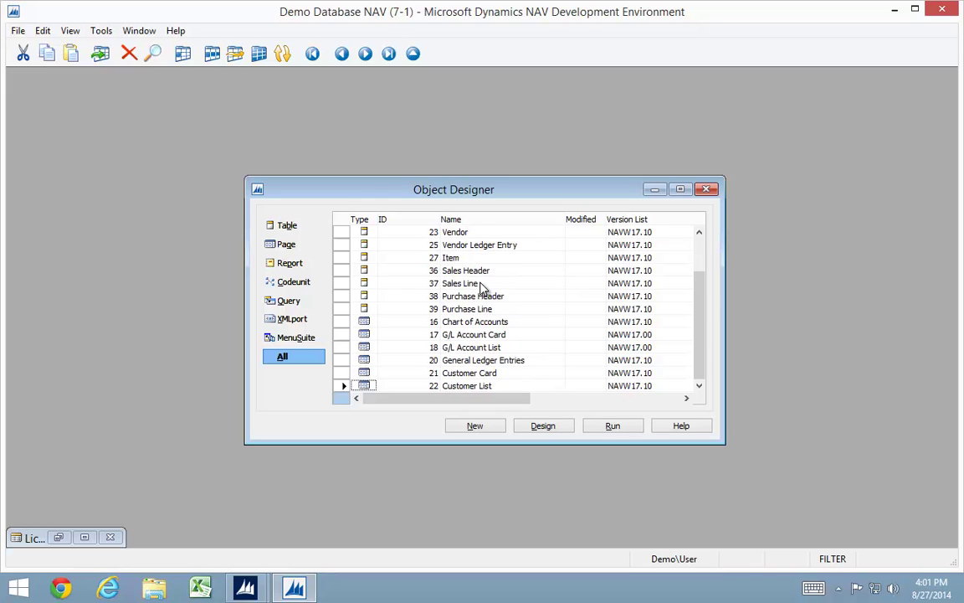
Export all the filtered objects to the Temp folder as Install1.fob in Dynamics NAV Object Format.
scroll(483, 287, up, 3)
scroll(483, 287, down, 2)
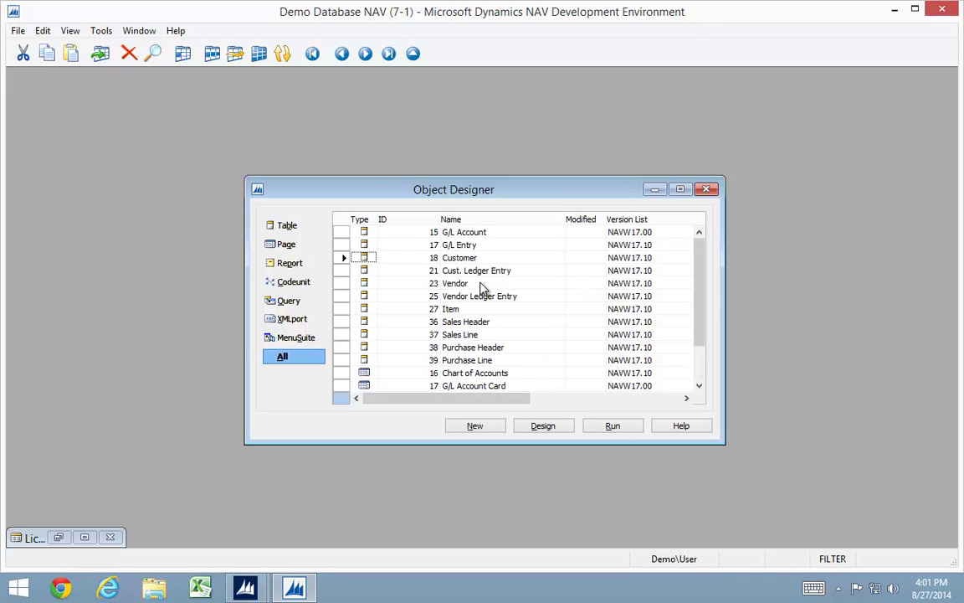
scroll(482, 287, down, 3)
scroll(483, 287, down, 4)
scroll(482, 287, down, 4)
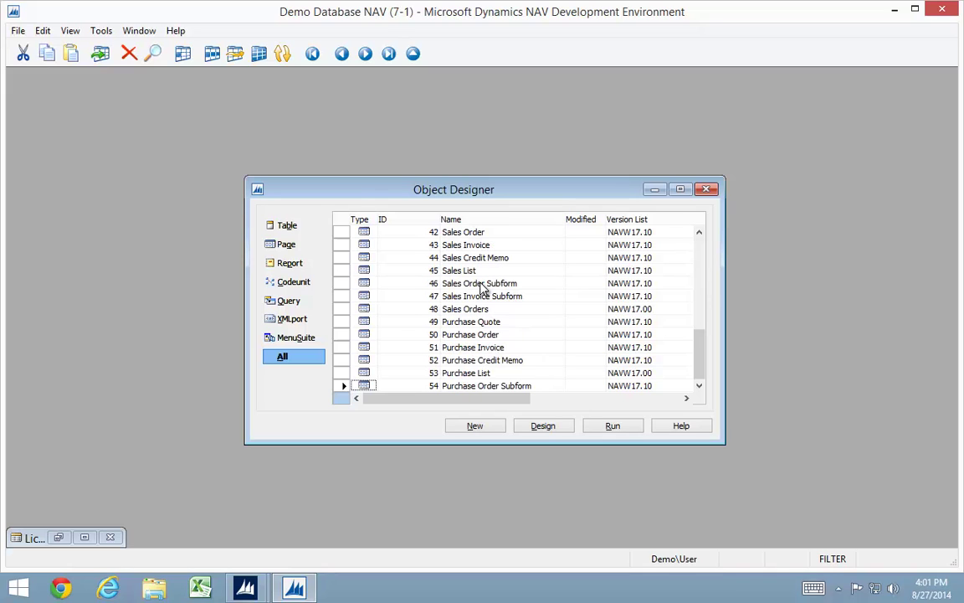
scroll(482, 287, down, 8)
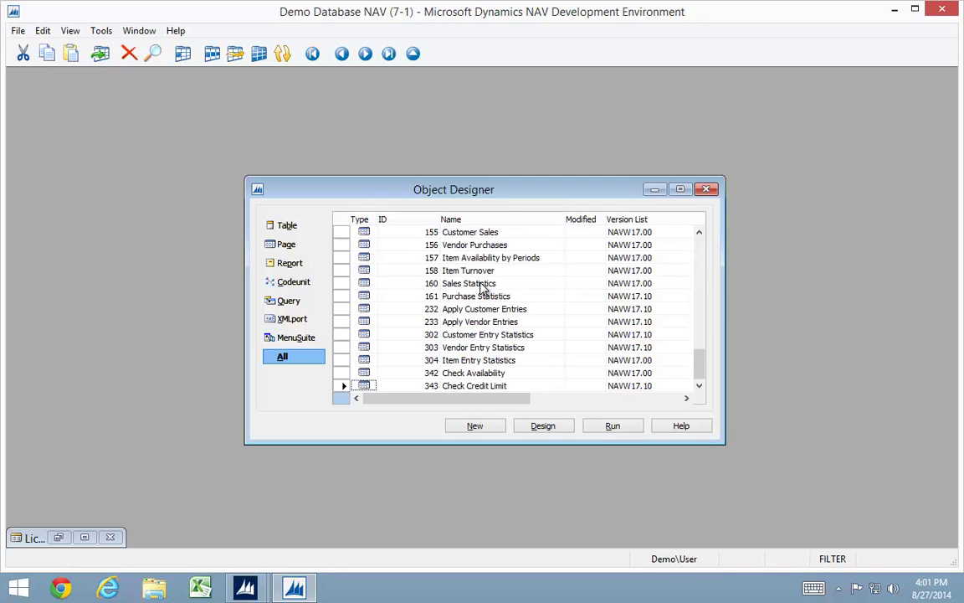
key(ctrl+a)
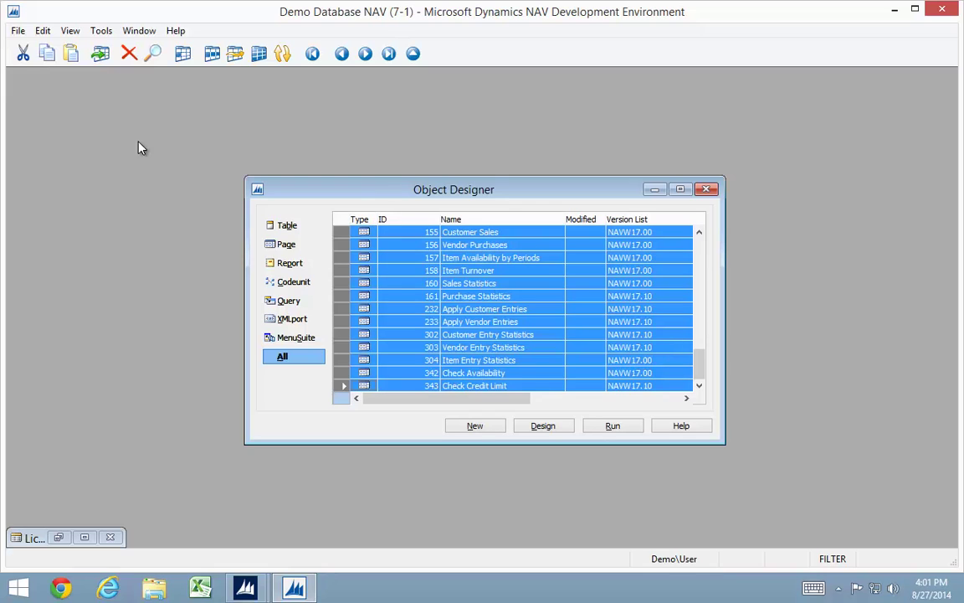
click(18, 31)
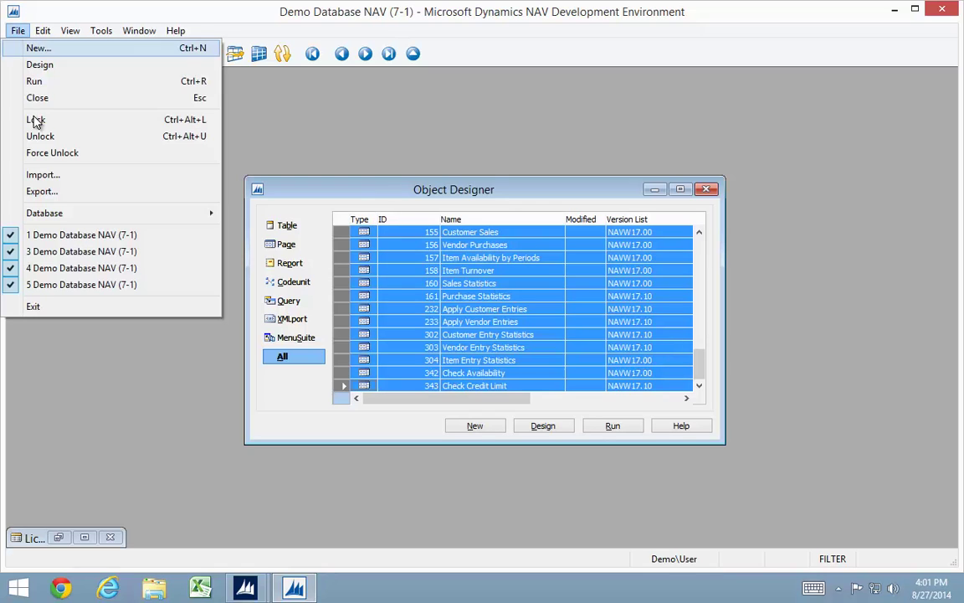
click(42, 192)
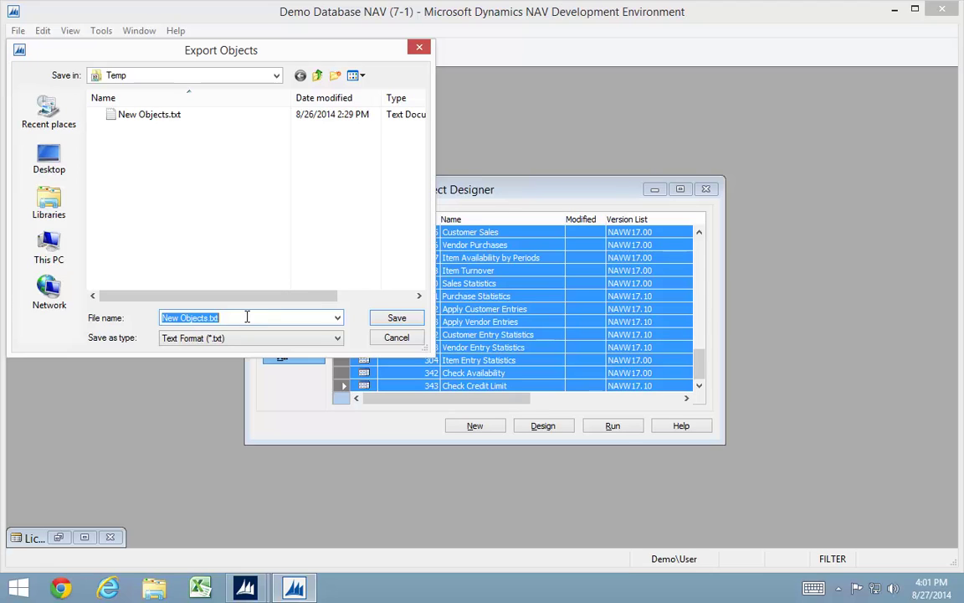
text(Install)
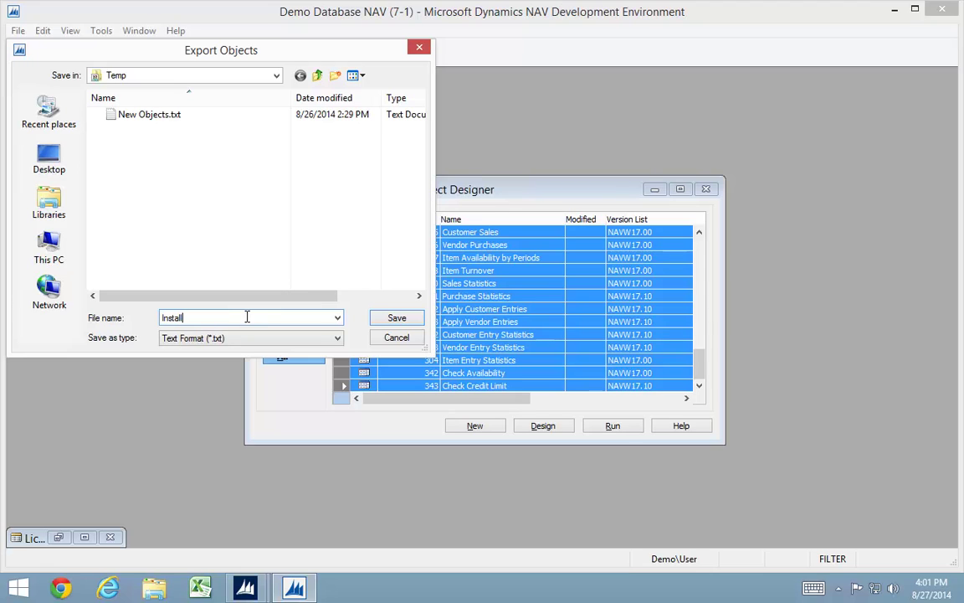
text(1)
click(337, 338)
click(255, 354)
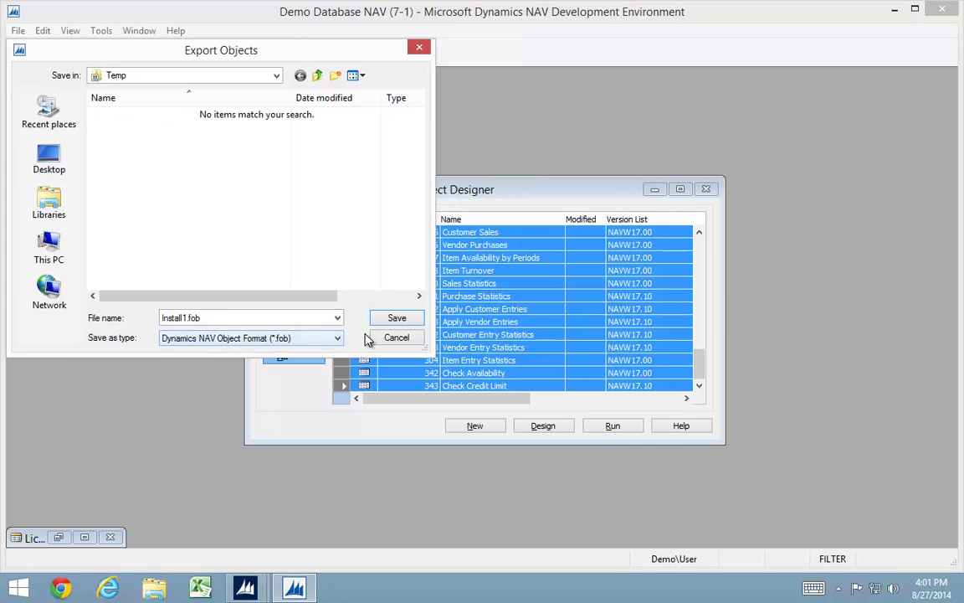
click(395, 322)
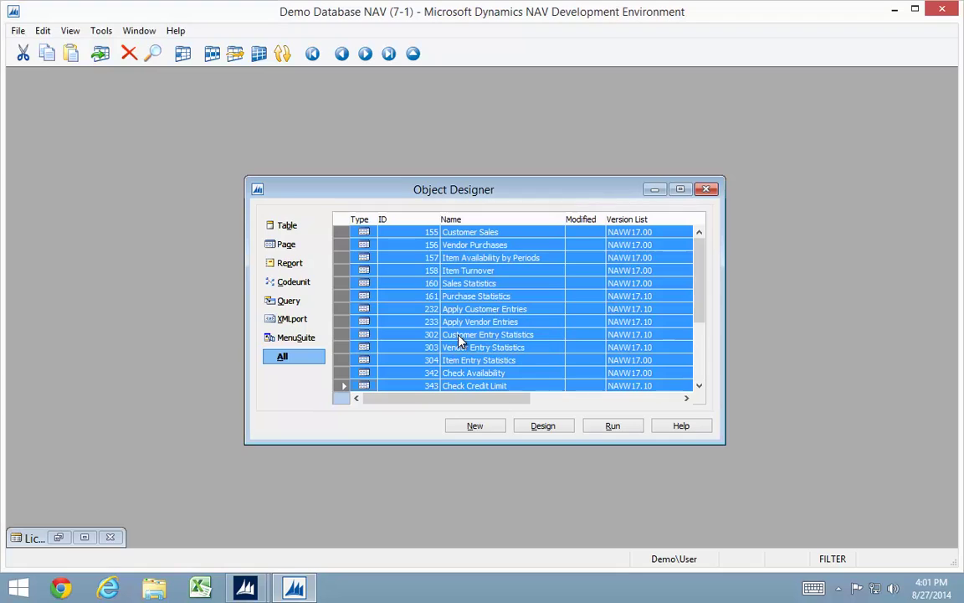
Export the same selected objects to the Temp folder in Text Format as Install1.txt.
key(alt+f)
key(e)
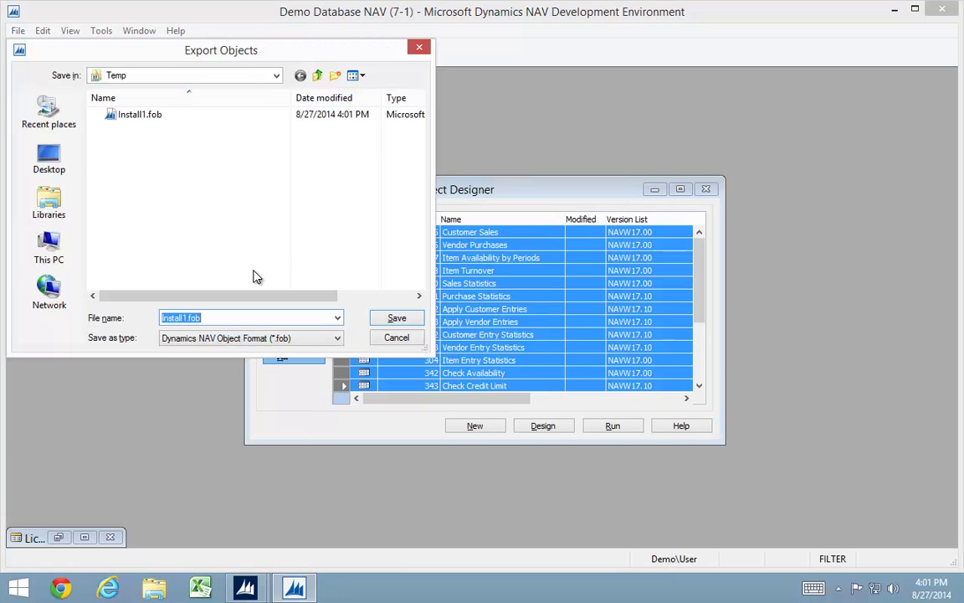
click(249, 338)
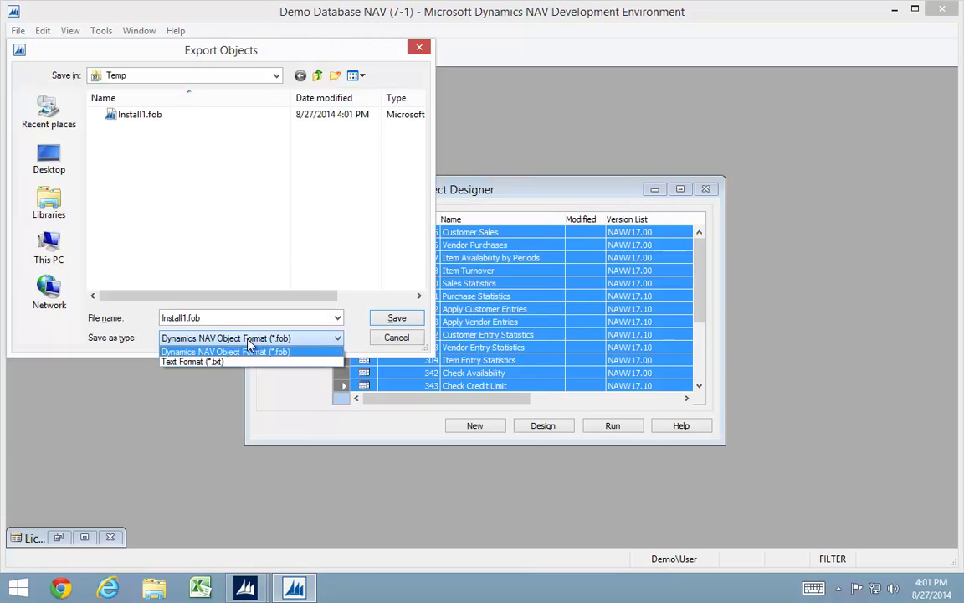
click(211, 362)
click(408, 322)
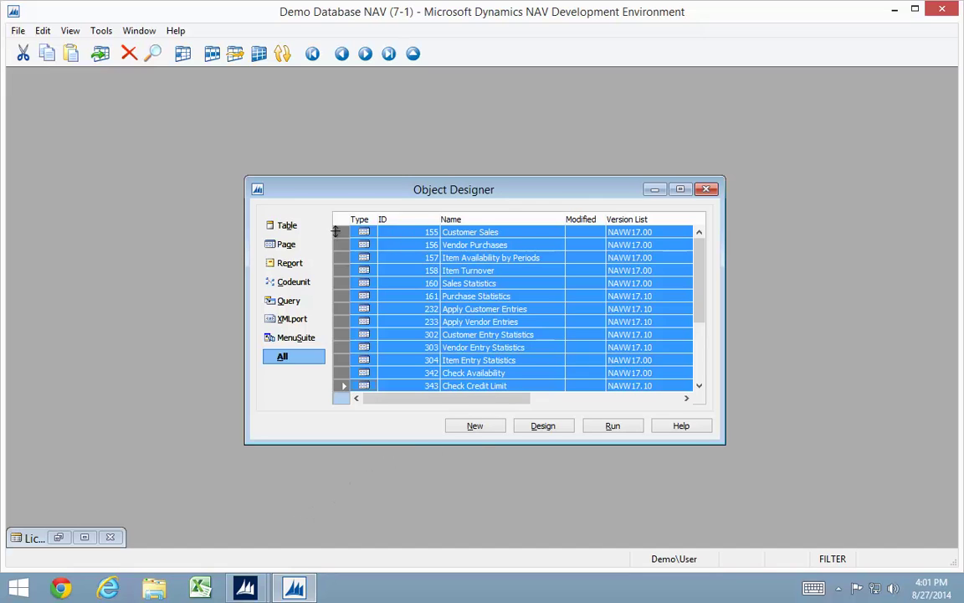
In the Microsoft Dynamics NAV client, set the Source Code File Name to C:\Temp\Install1.txt and implement the changes in code.
click(893, 9)
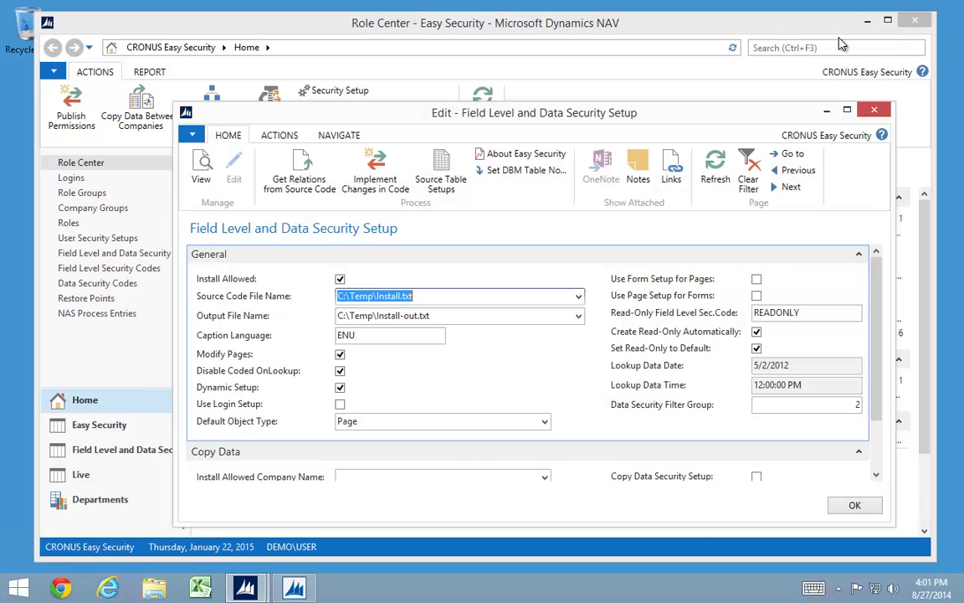
click(578, 296)
click(456, 339)
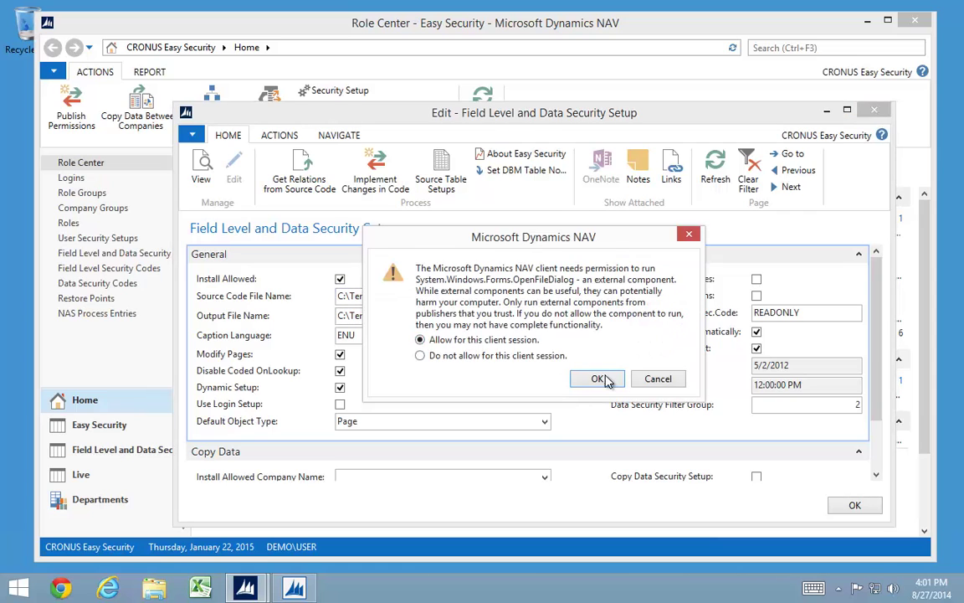
click(597, 378)
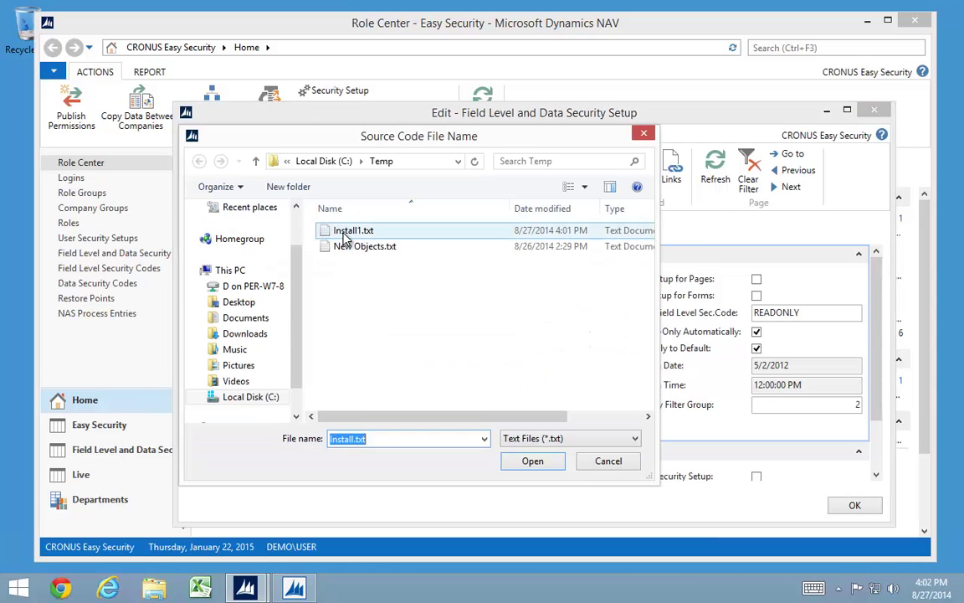
click(343, 235)
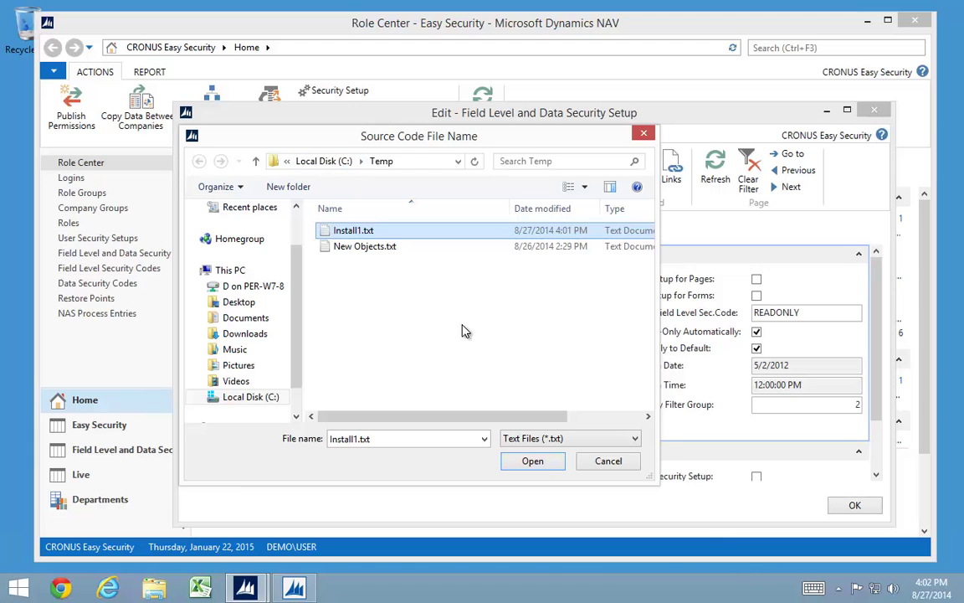
click(534, 462)
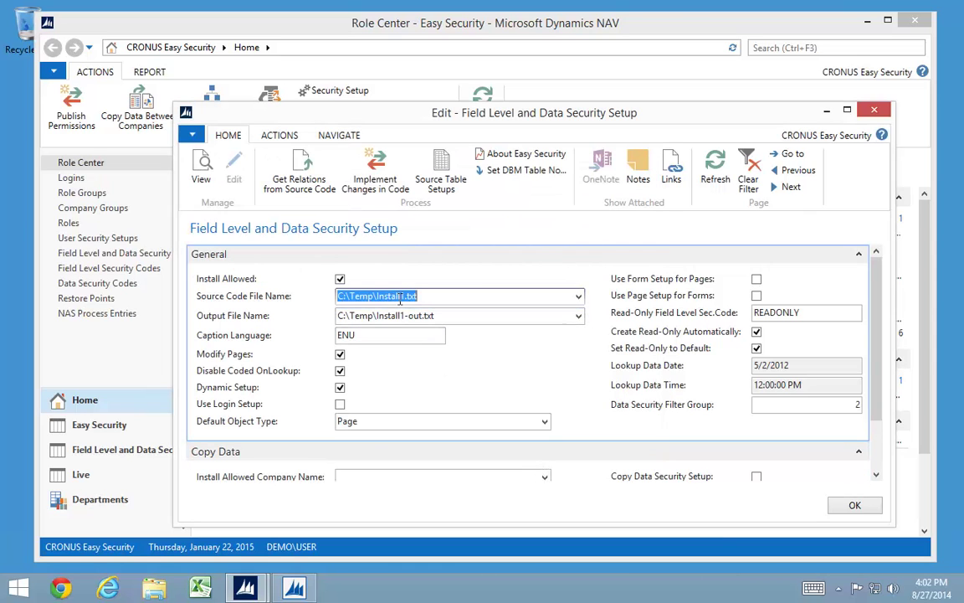
click(373, 173)
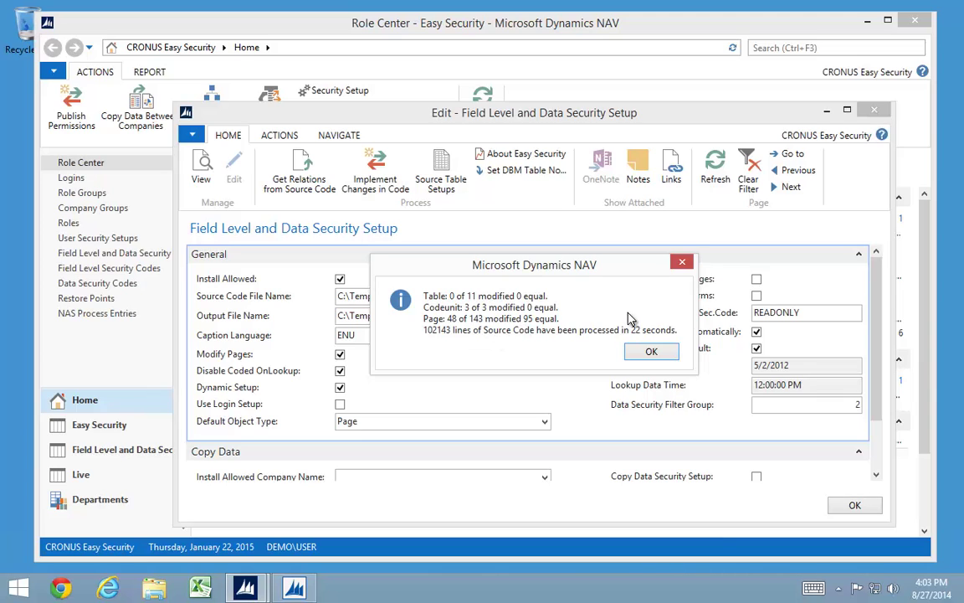
click(652, 353)
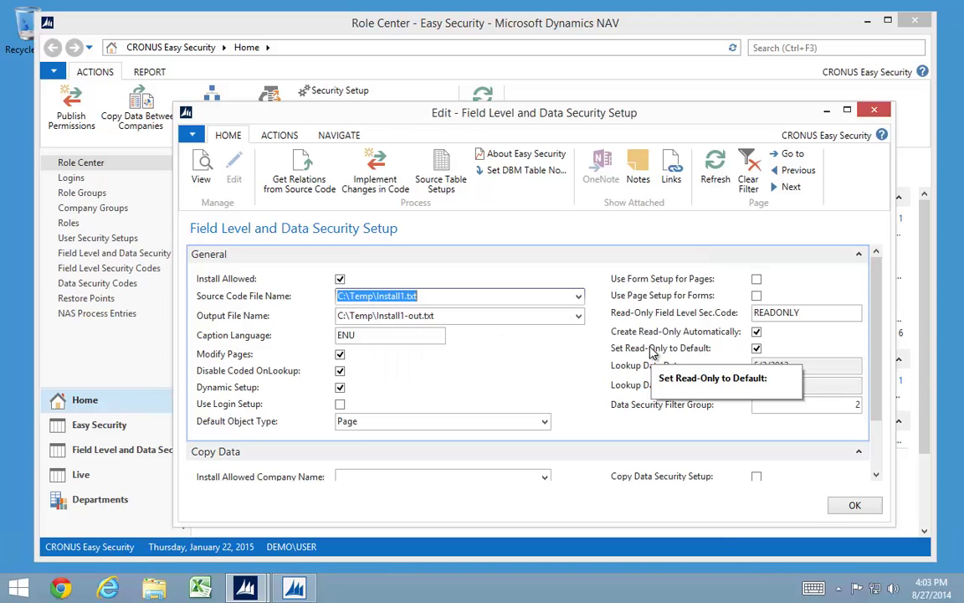
Switch to the Development Environment and import the objects from Install1-out.txt in the Temp folder.
click(298, 588)
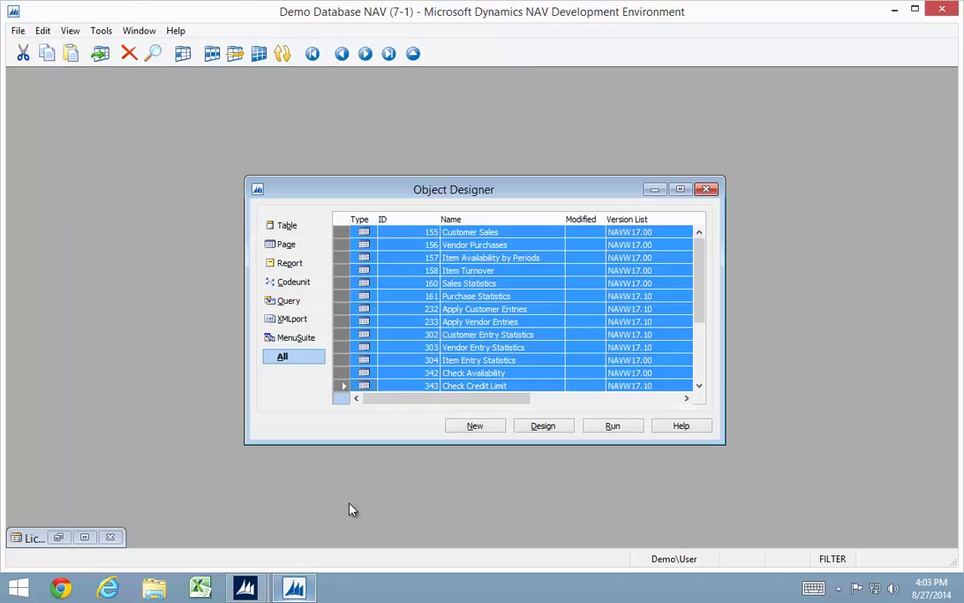
click(17, 30)
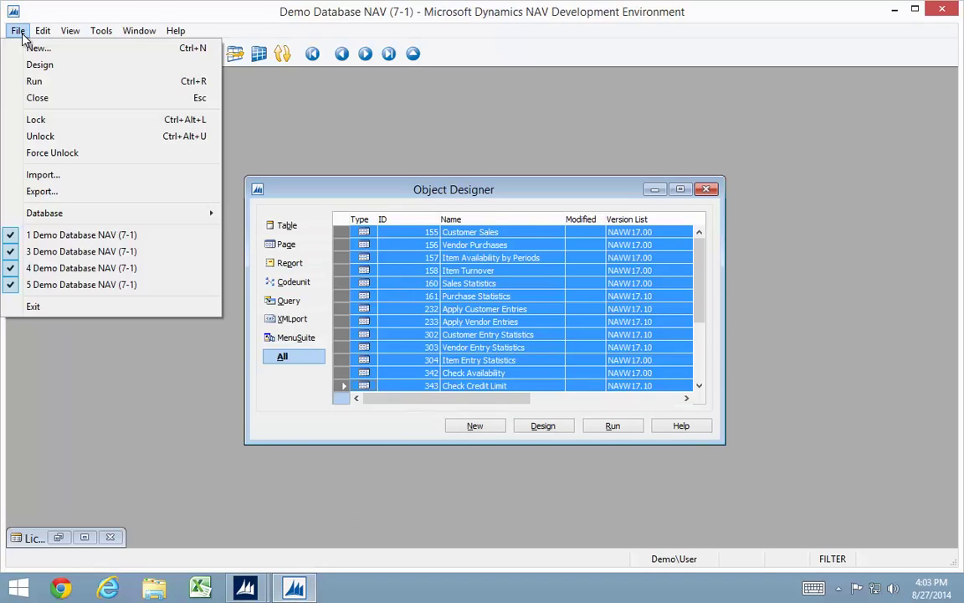
click(39, 174)
click(142, 129)
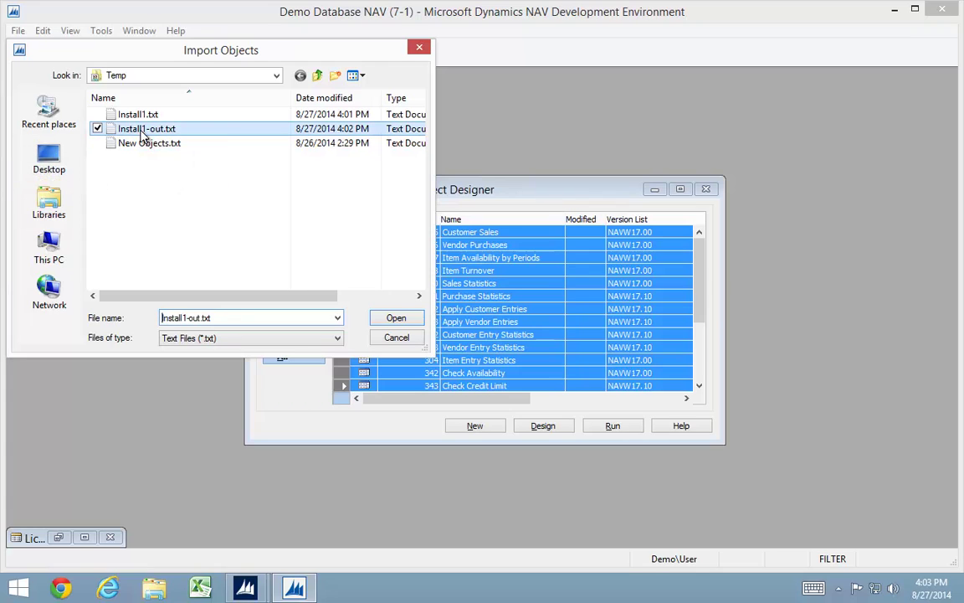
drag(182, 295, 332, 314)
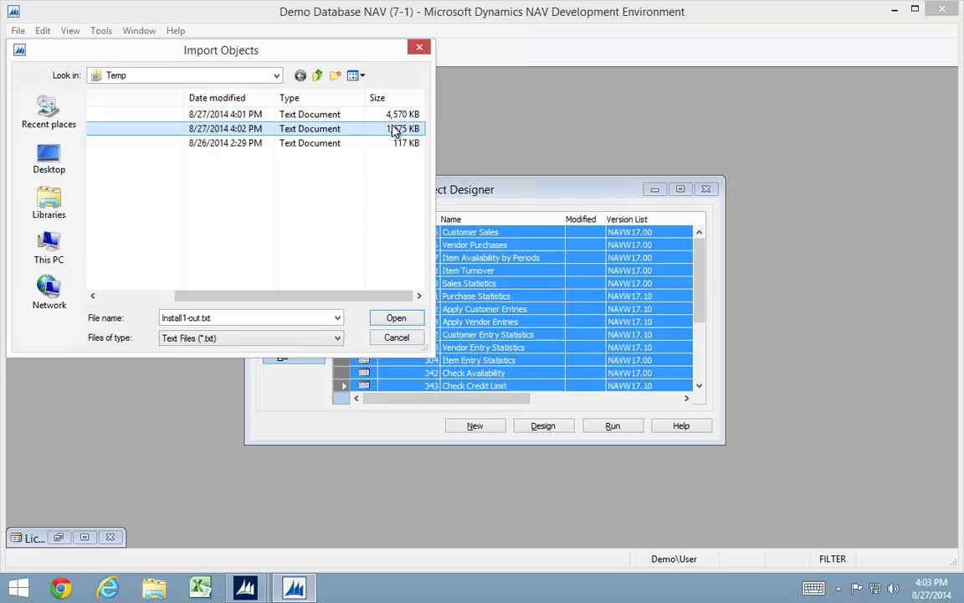
click(395, 318)
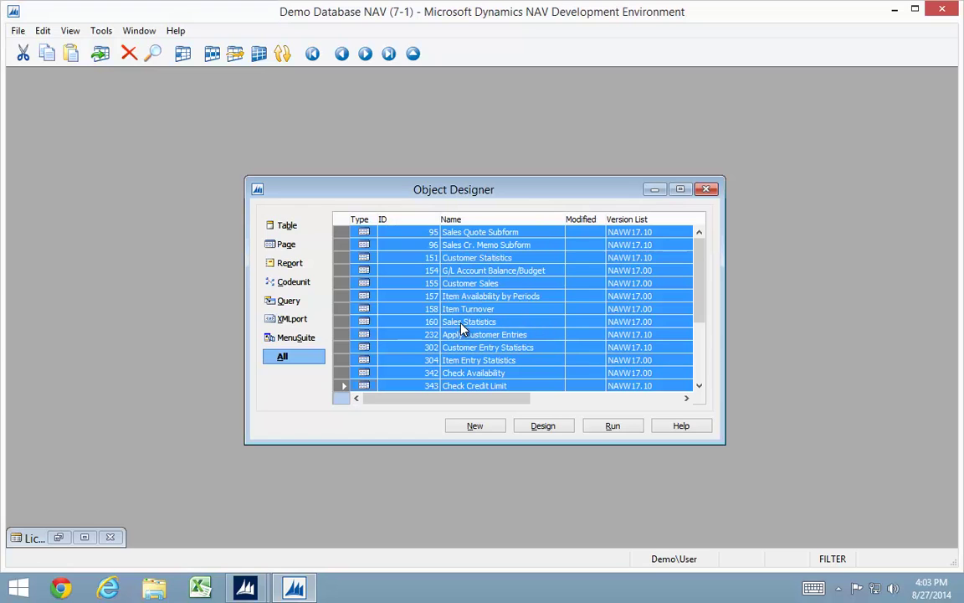
Clear the DBM Table No. filter from the object list in the Object Designer.
click(494, 313)
scroll(494, 314, up, 10)
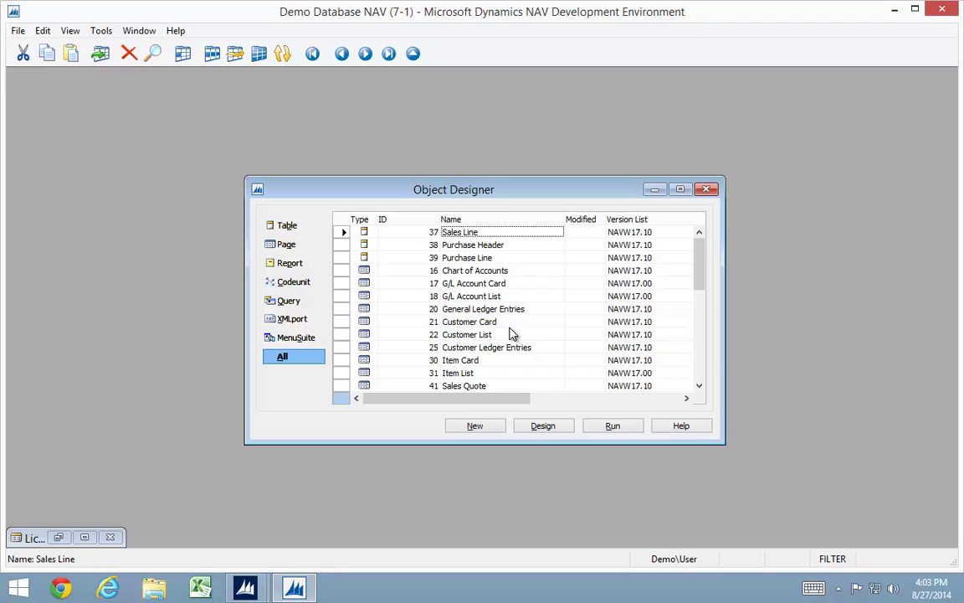
key(ctrl+F7)
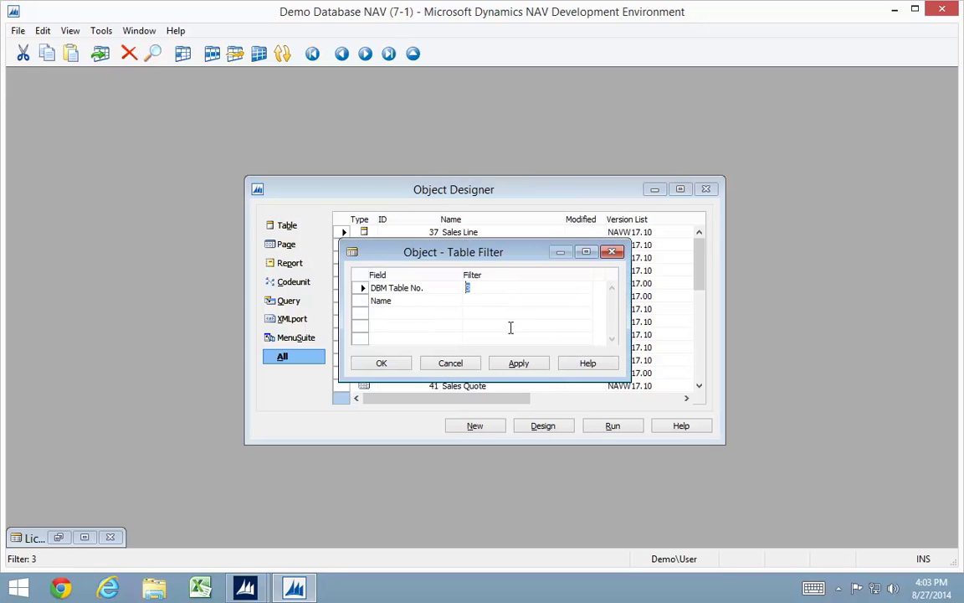
key(Delete)
key(Return)
key(Return)
key(Return)
Filter the object list to objects whose Compiled field is No.
key(Tab)
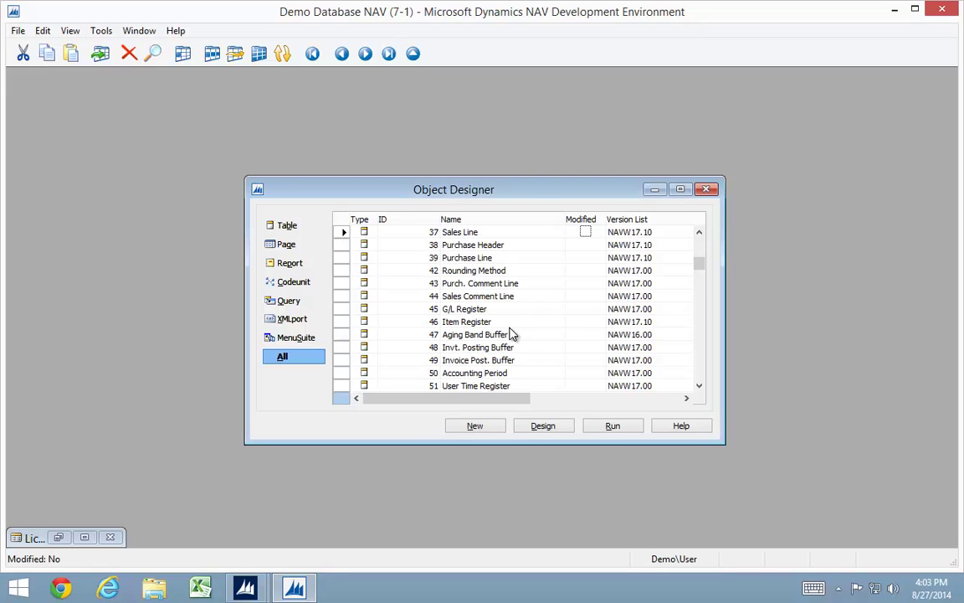
key(Tab)
key(Tab)
key(Tab)
key(Tab)
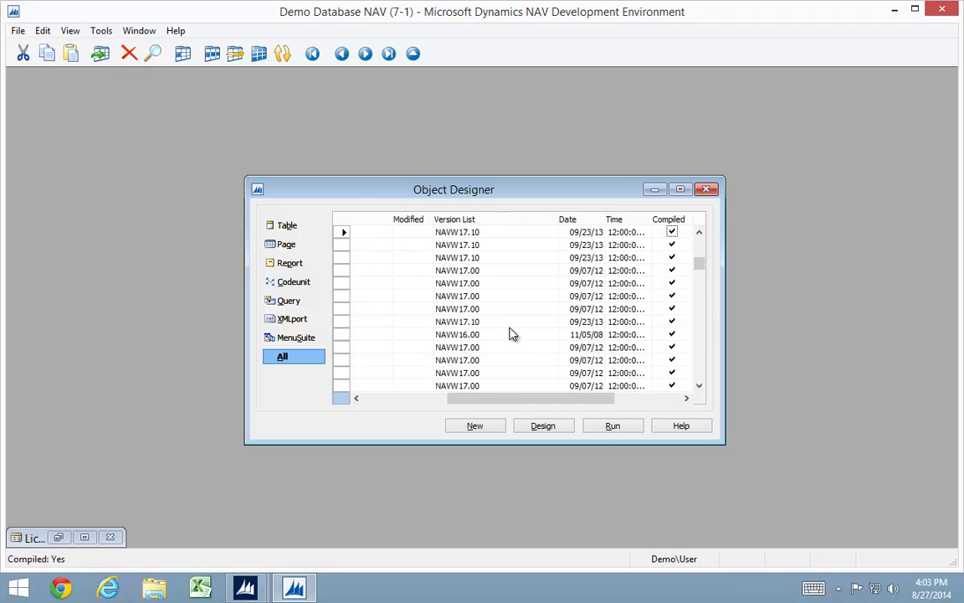
key(F7)
text(No)
key(Return)
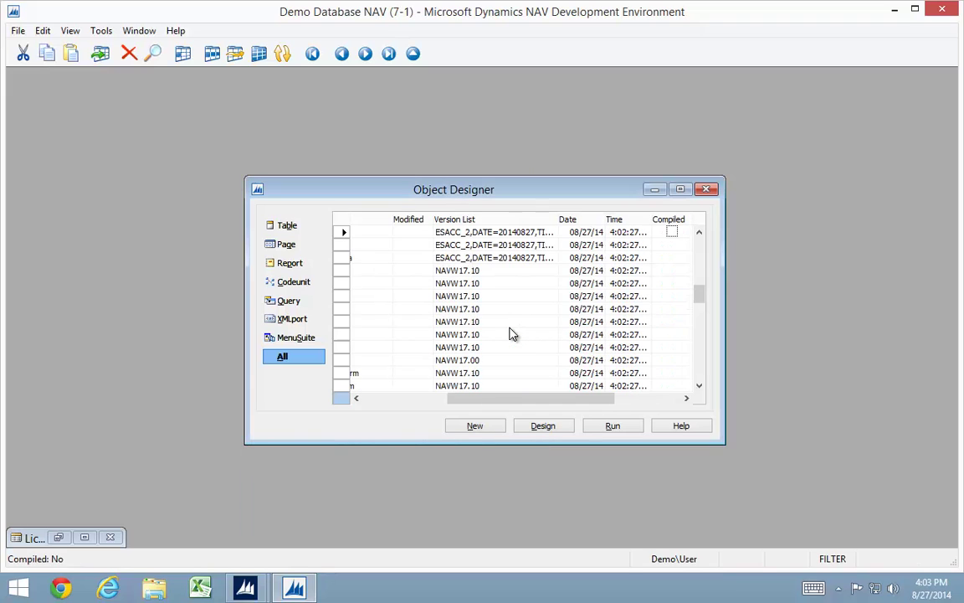
Examine the three ES FLADS codeunits, 14123811 to 14123813, in the filtered object list.
key(Left)
key(Left)
key(Left)
key(Left)
key(Left)
key(Left)
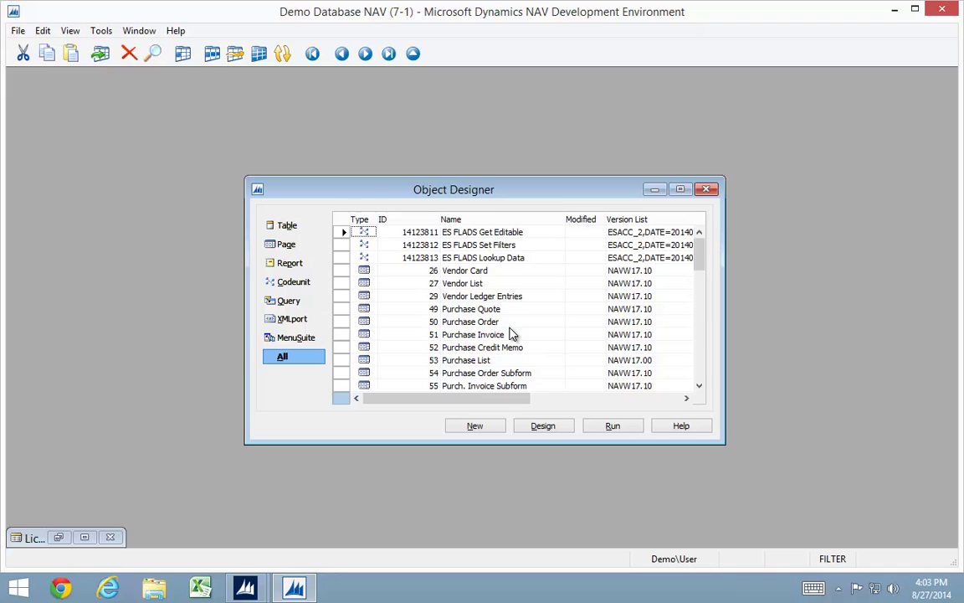
key(Down)
key(Down)
key(Down)
key(Up)
key(Up)
key(Up)
key(Right)
key(Right)
key(shift+Down)
key(shift+Down)
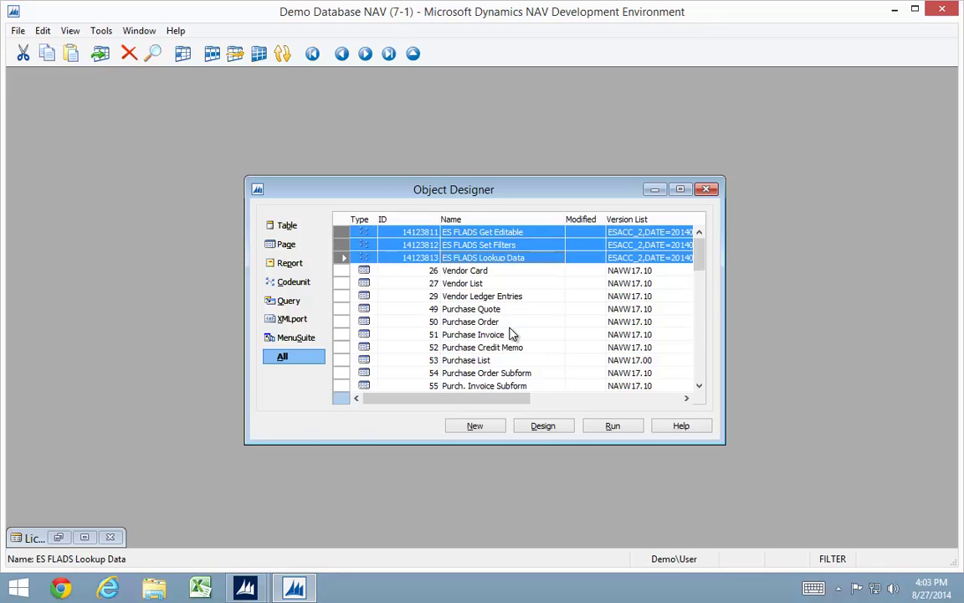
key(Up)
key(Up)
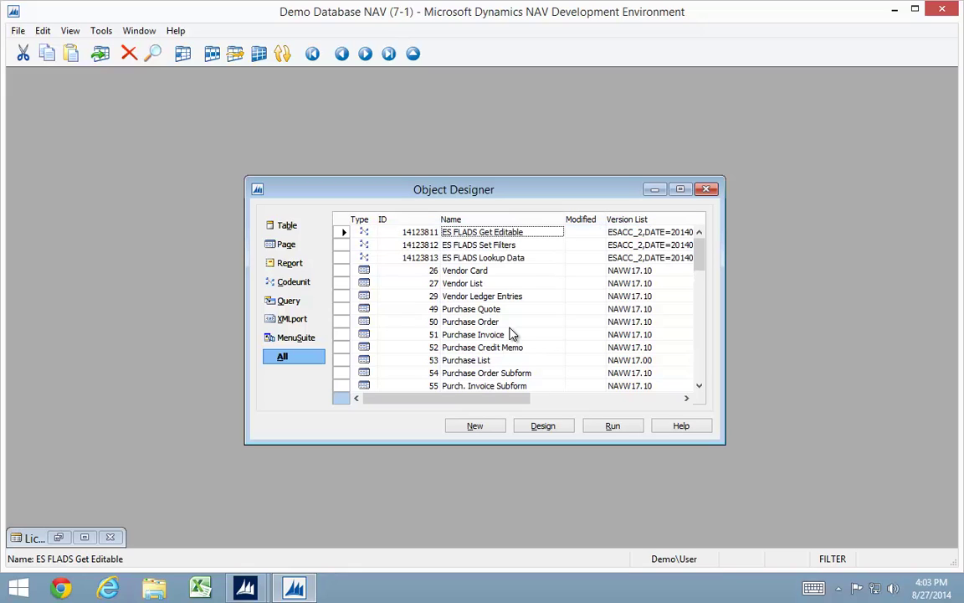
key(Down)
key(Down)
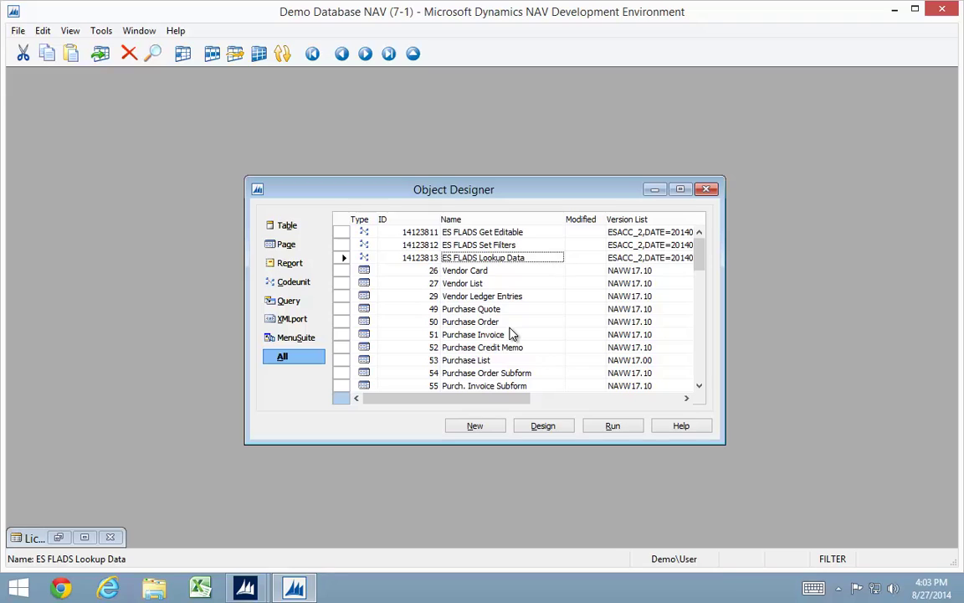
Open page 26 Vendor Card in the Page Designer and examine its global variables.
key(Down)
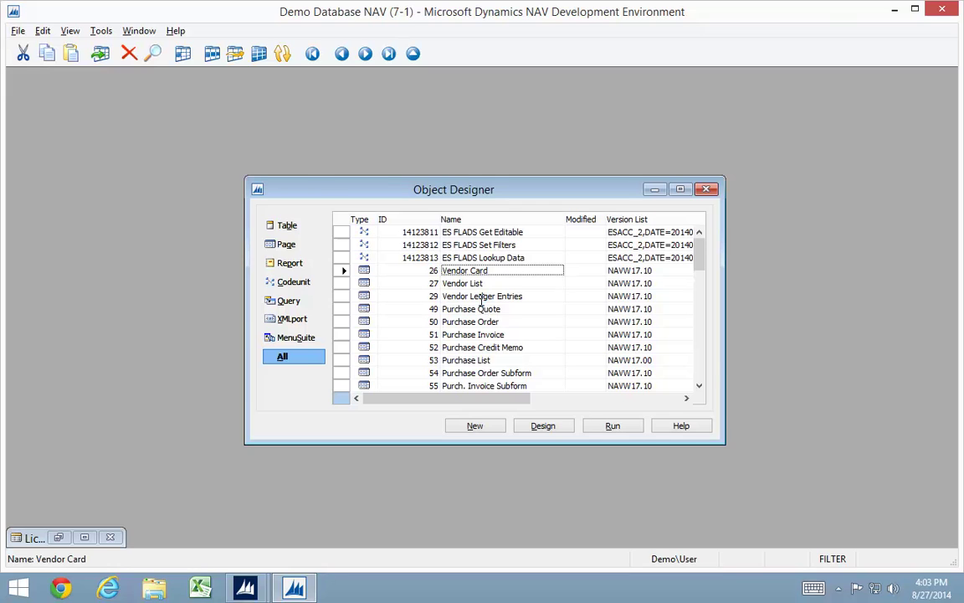
key(shift+F9)
key(alt+v)
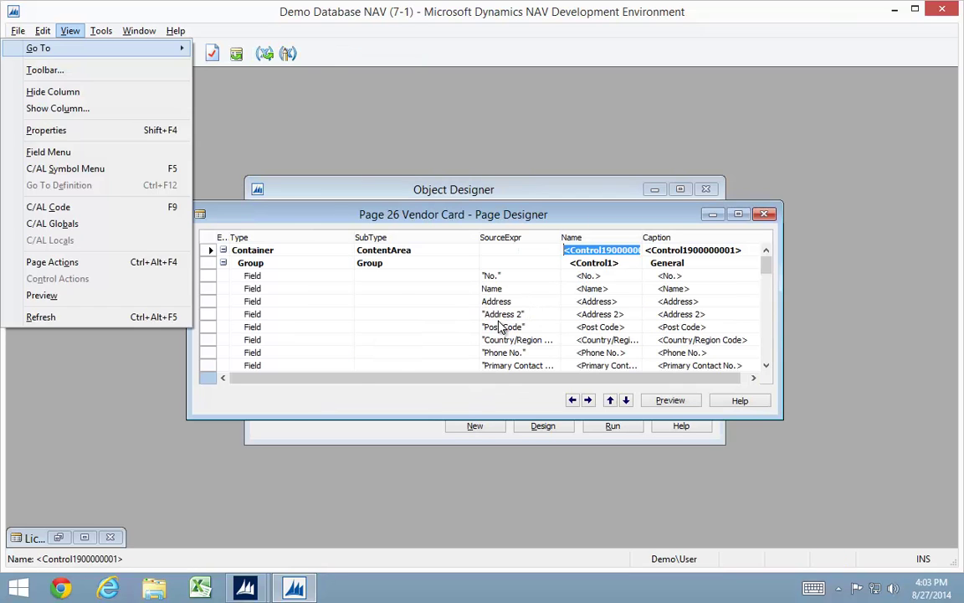
key(b)
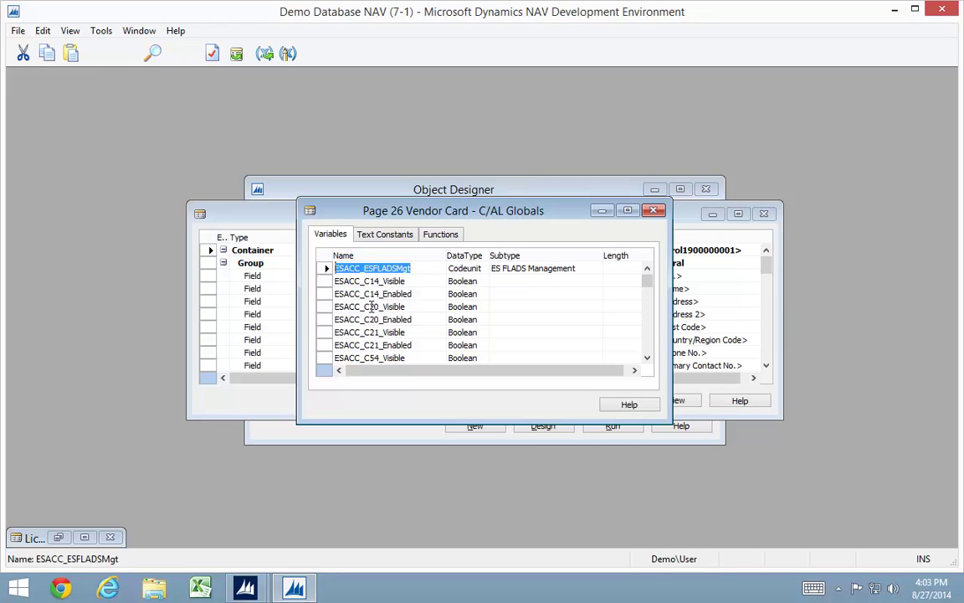
key(Escape)
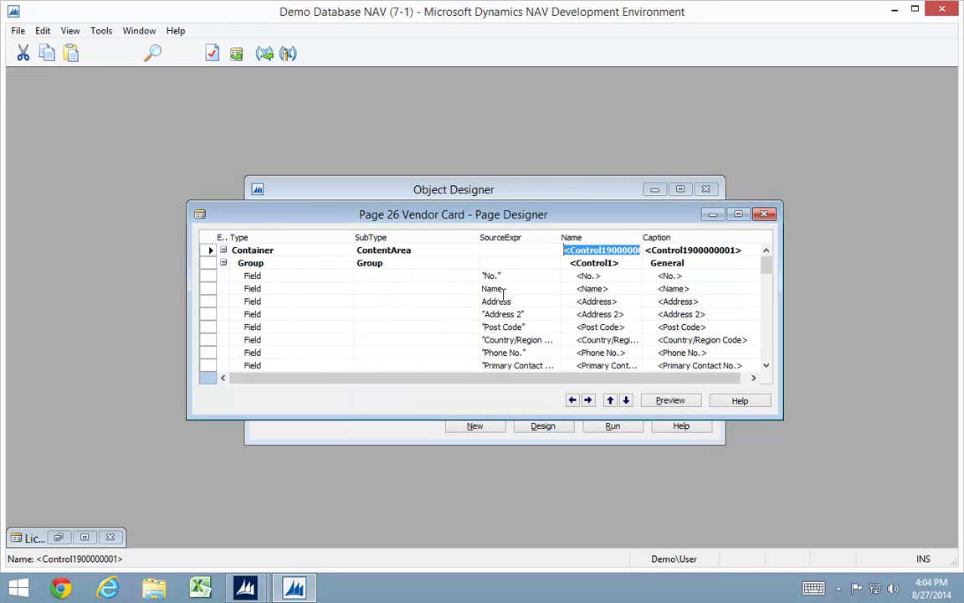
Examine the properties of the Name field on the Vendor Card page, and close the page design.
click(505, 288)
key(alt+v)
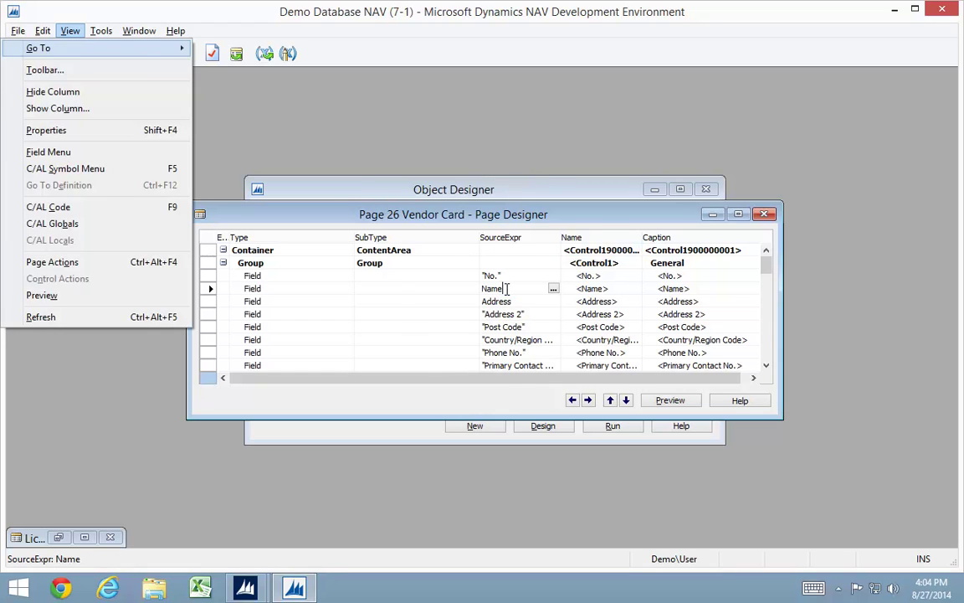
key(p)
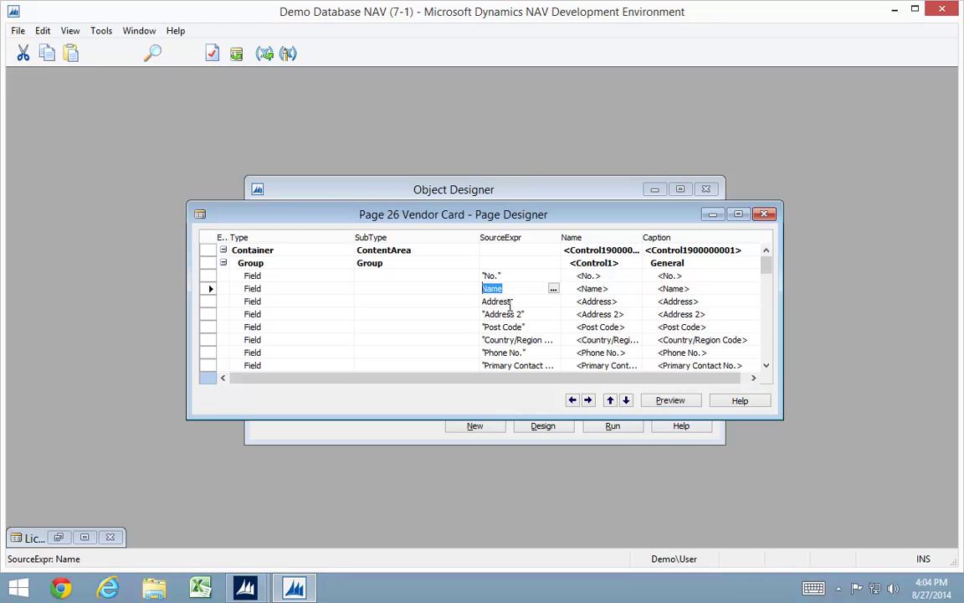
key(Escape)
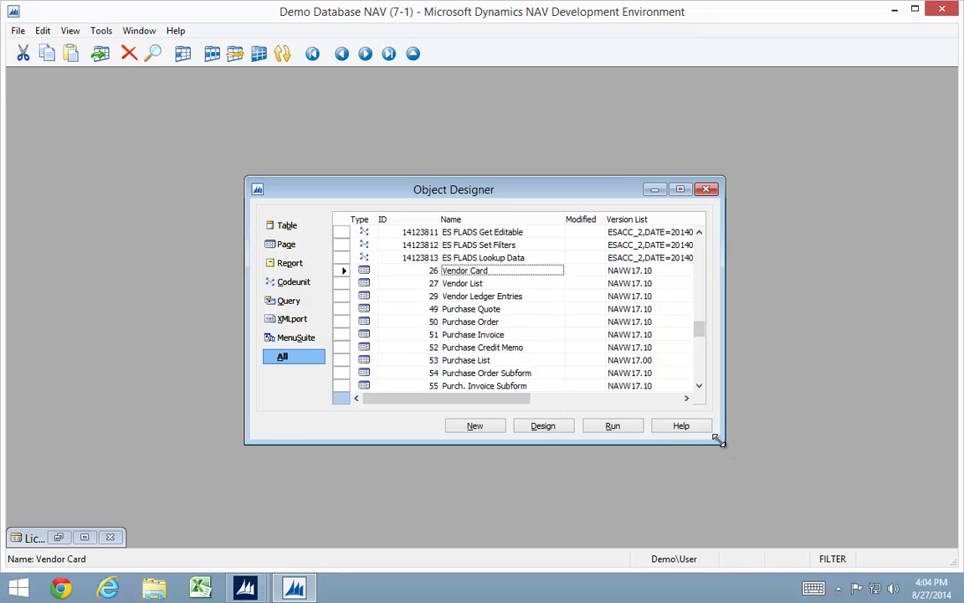
Enlarge the Object Designer window and compile all objects in the filtered list.
drag(717, 438, 820, 520)
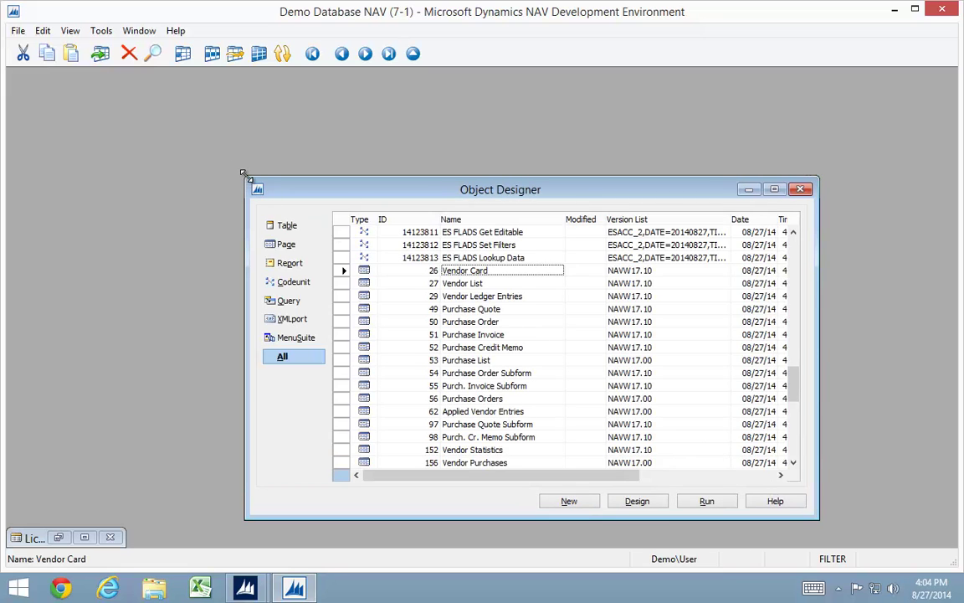
drag(242, 173, 79, 66)
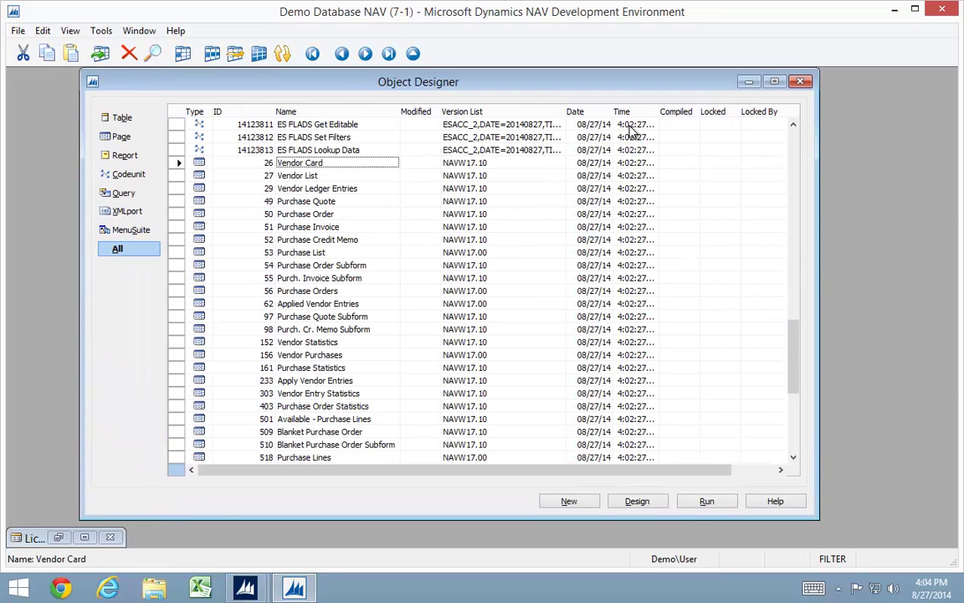
key(ctrl+a)
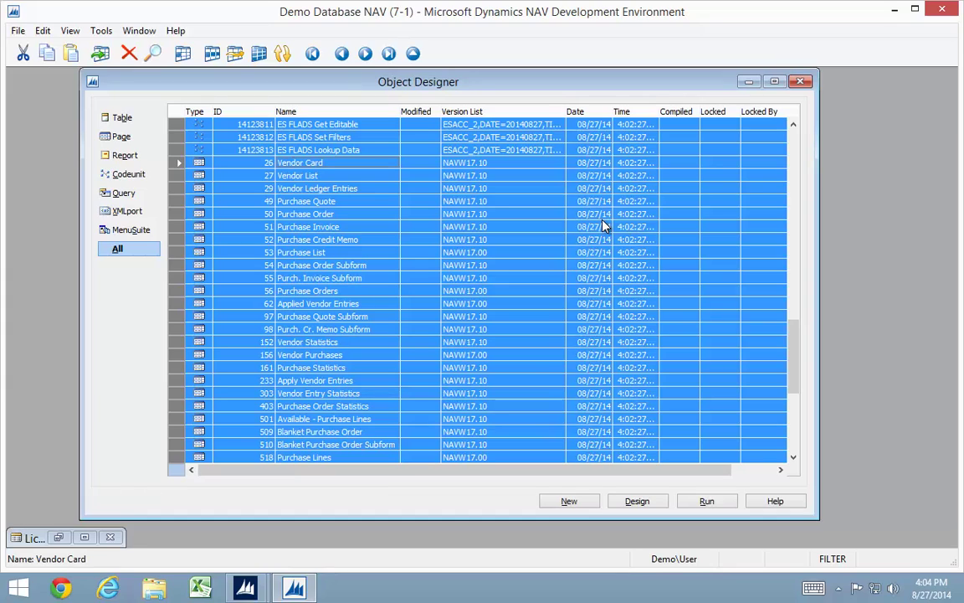
key(F11)
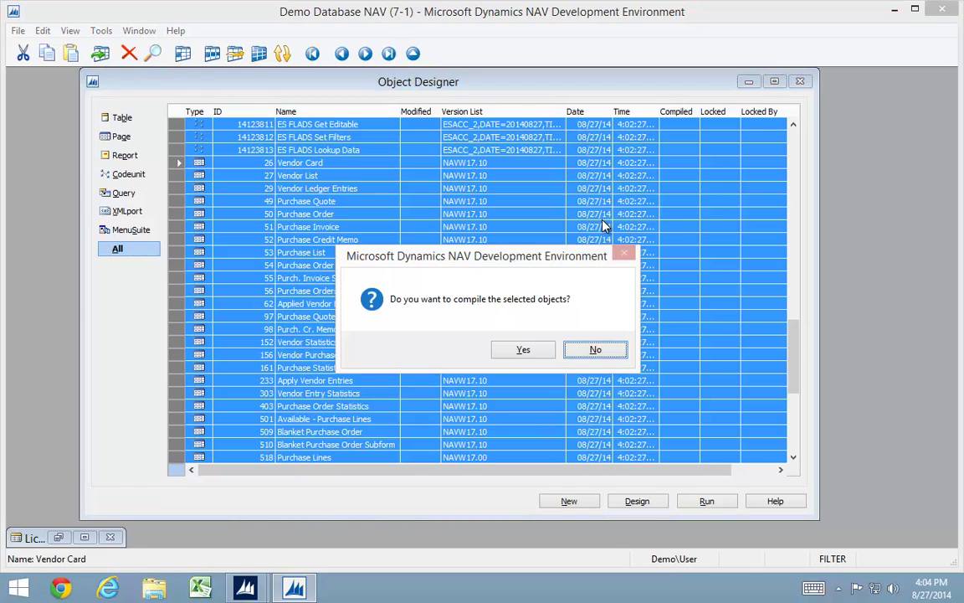
key(Left)
key(Return)
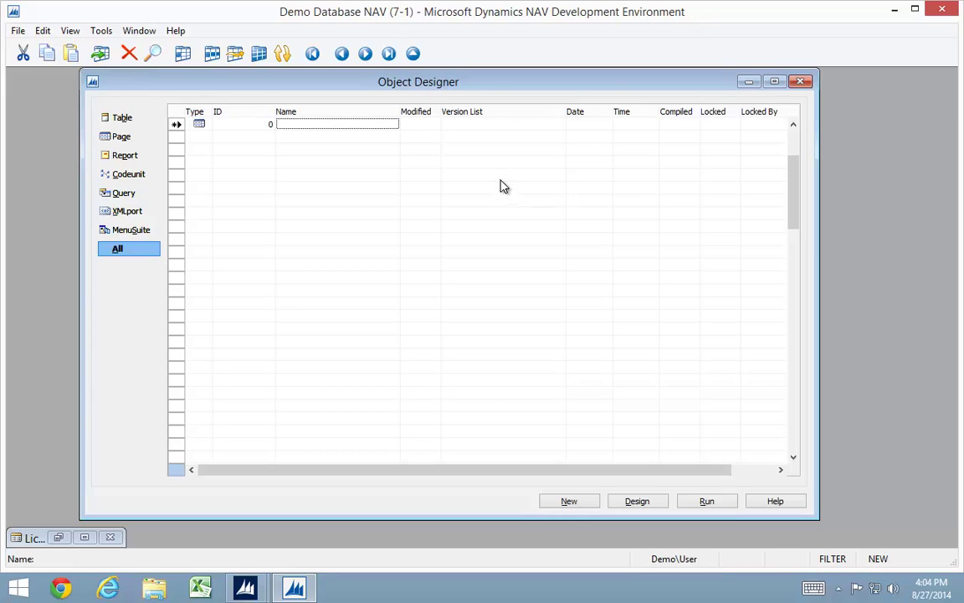
Switch to the Microsoft Dynamics NAV Role Center window and examine the Field Level Security Codes list.
click(241, 586)
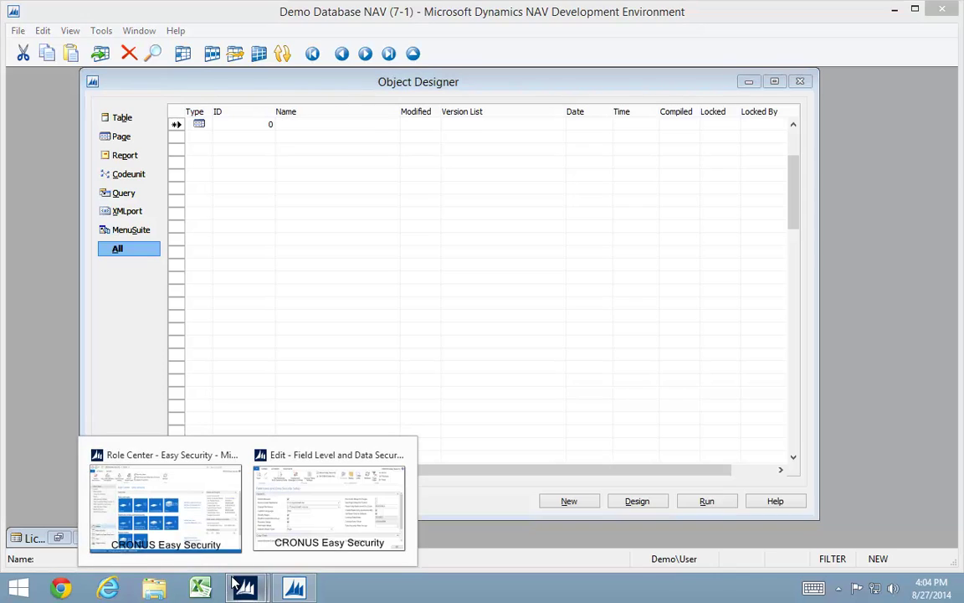
click(180, 514)
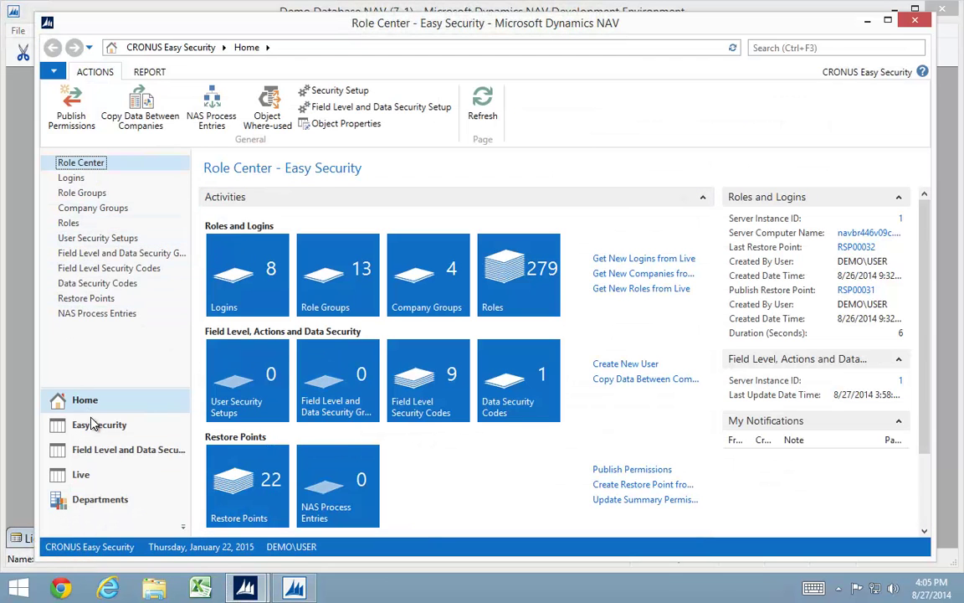
click(99, 499)
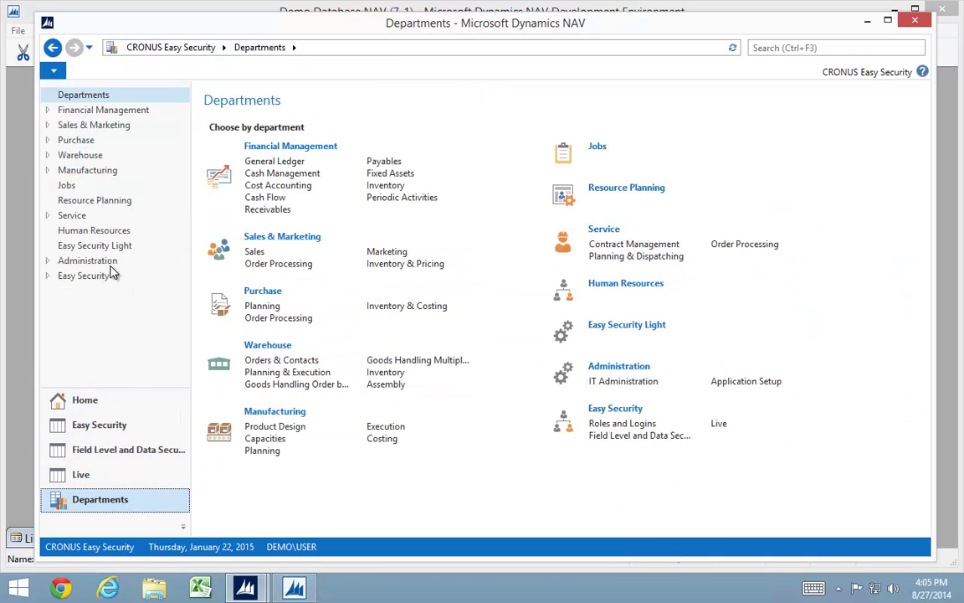
click(94, 451)
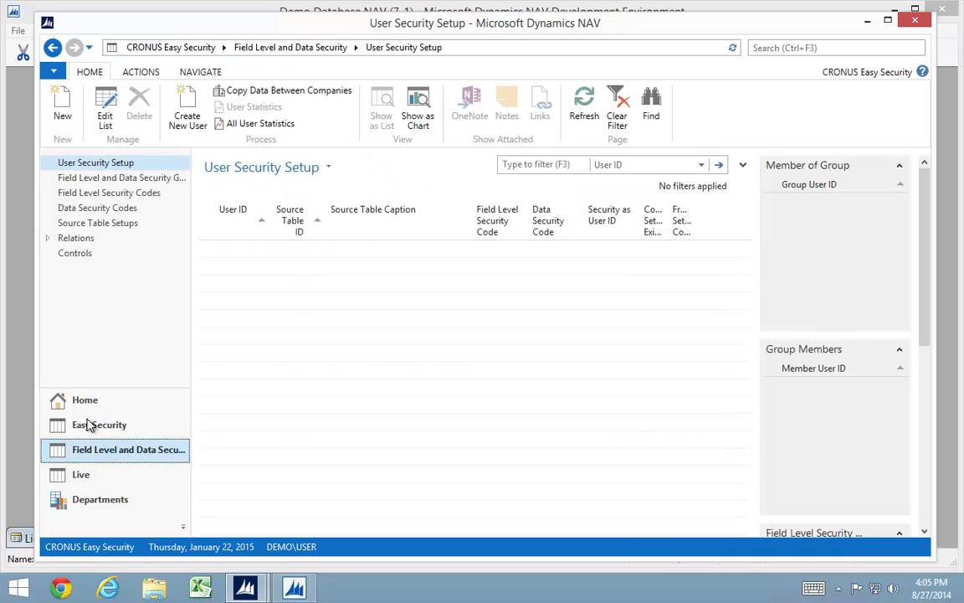
click(90, 194)
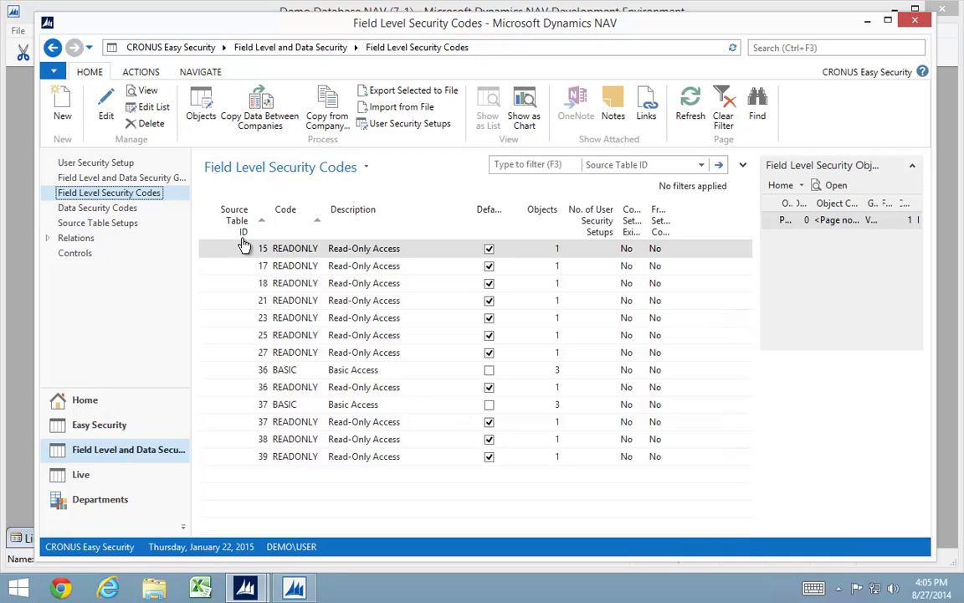
From the Home Role Center, open Field Level and Data Security Setup and set DBM Table No. with the option Needed for Implement Changes (All).
click(90, 405)
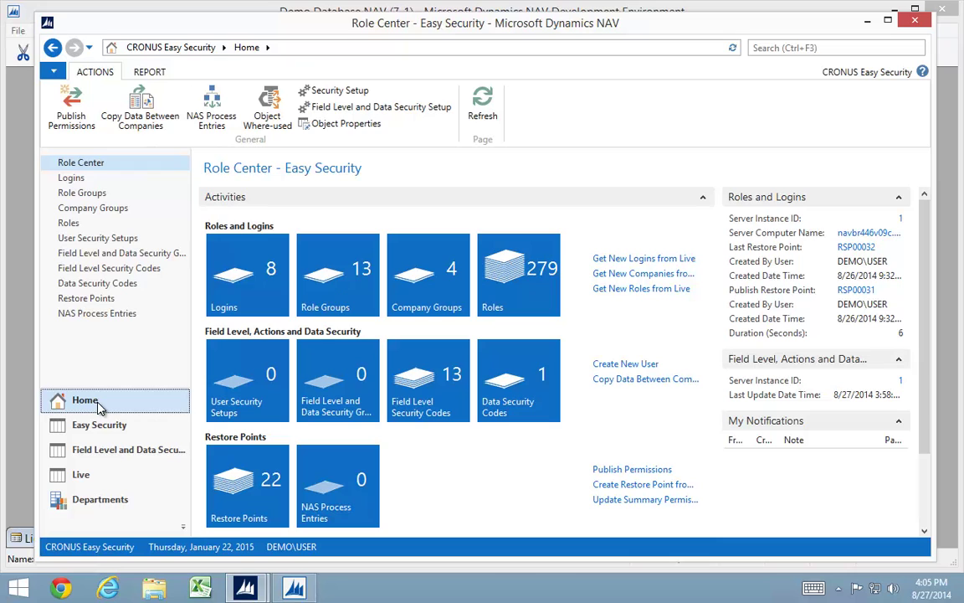
click(355, 112)
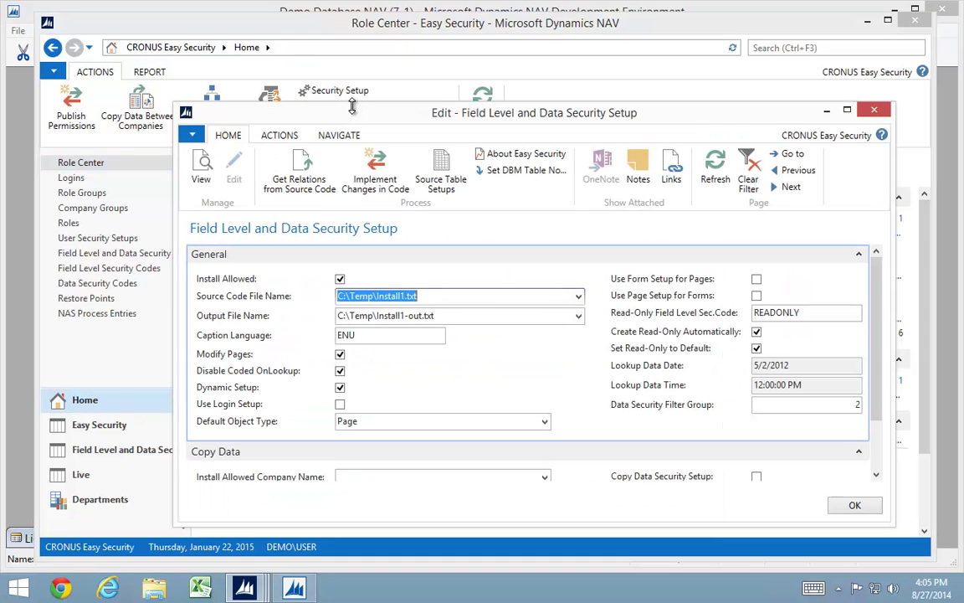
click(513, 170)
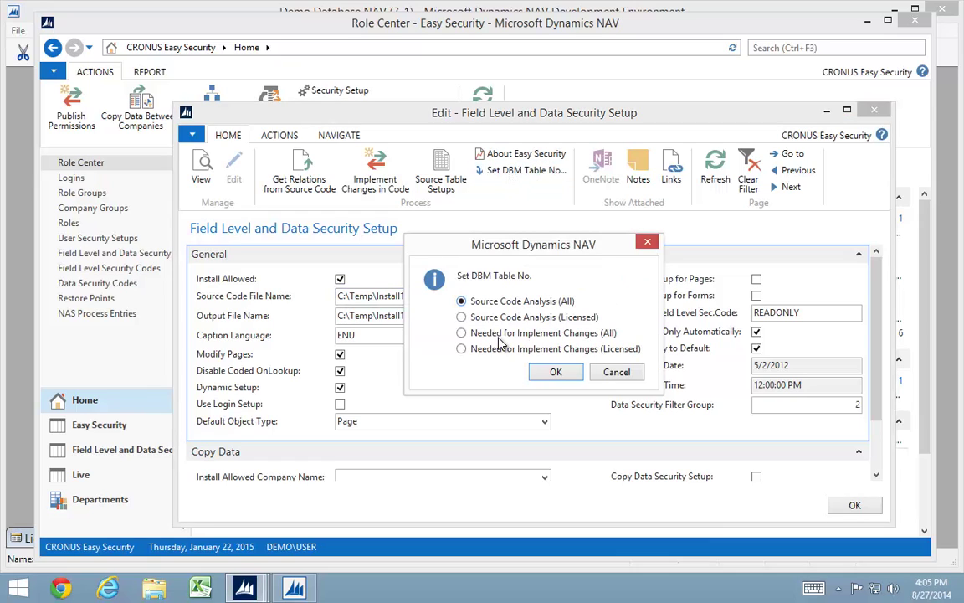
click(528, 333)
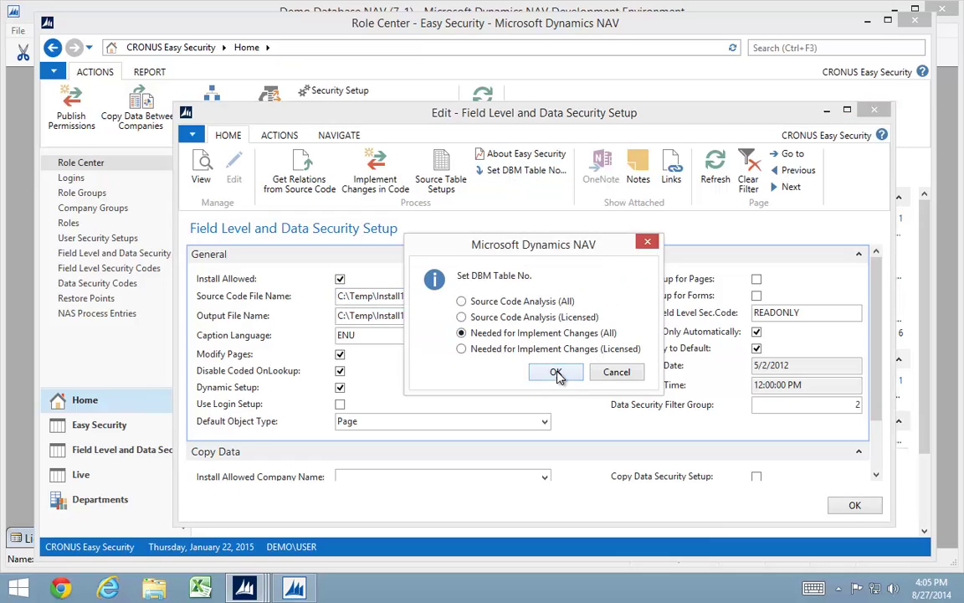
click(557, 374)
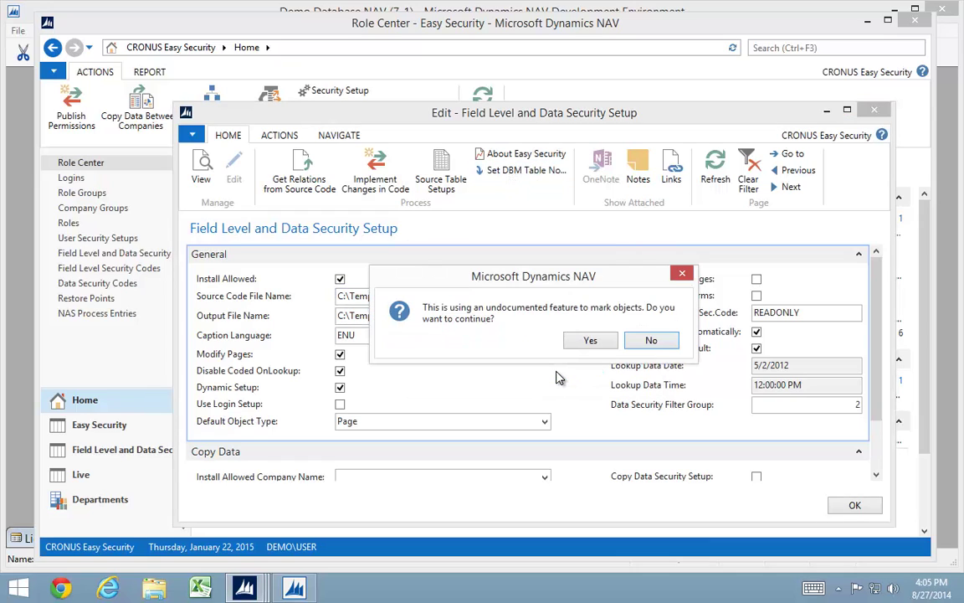
click(590, 341)
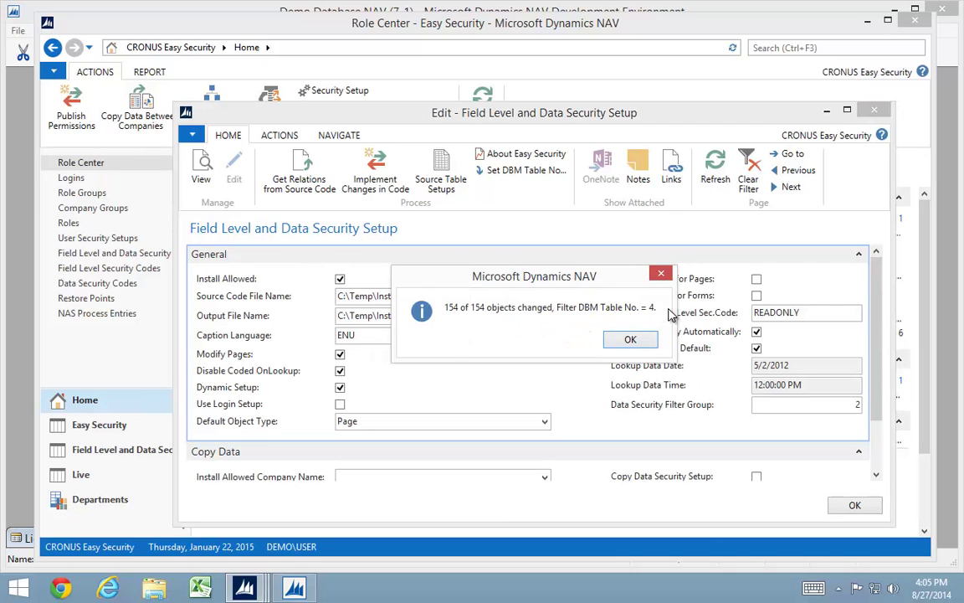
click(630, 341)
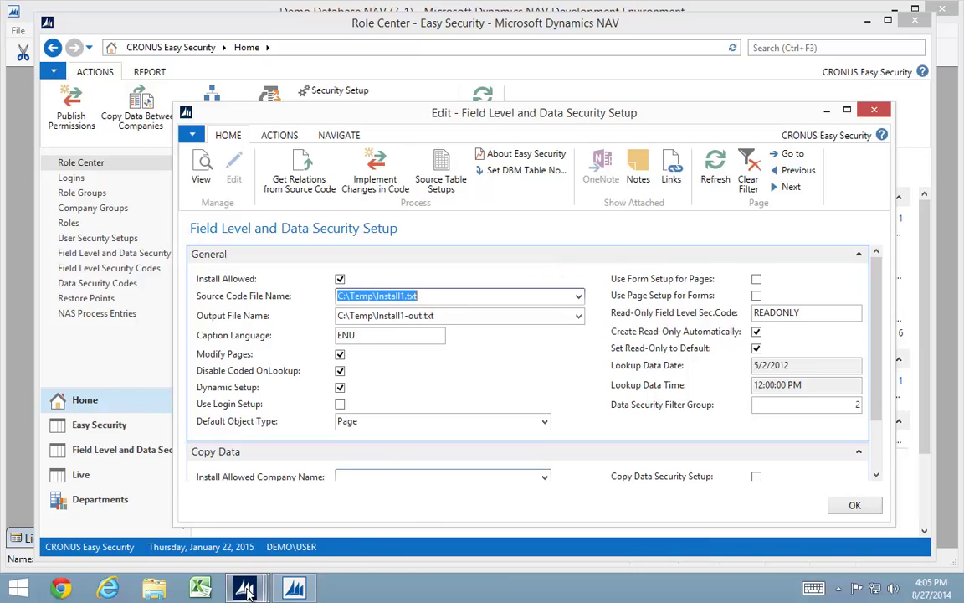
Switch to the Development Environment and replace the Compiled filter on the object list with DBM Table No. 4.
click(293, 587)
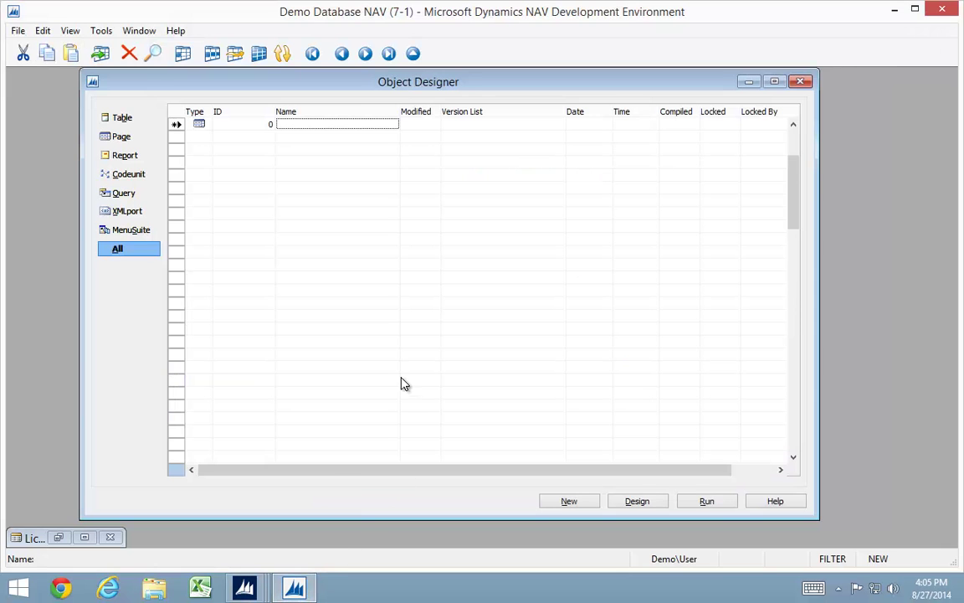
key(ctrl+F7)
key(Up)
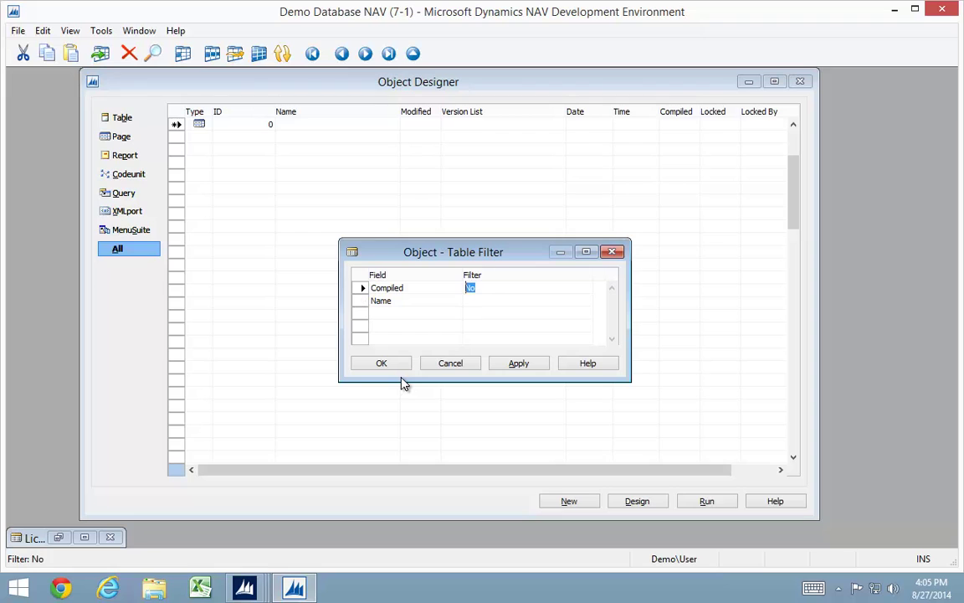
key(Left)
text(9)
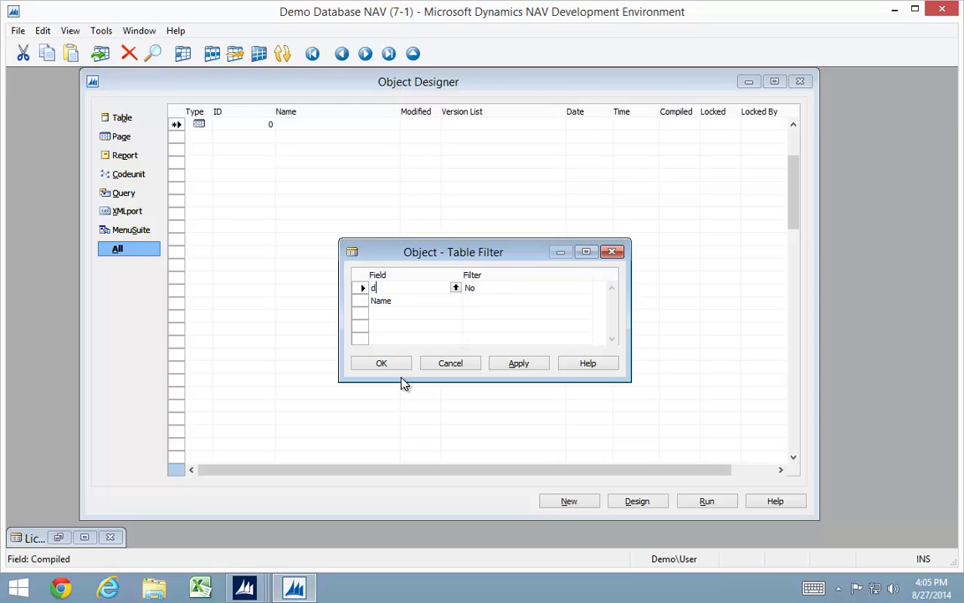
key(Tab)
text(4)
key(Return)
key(Return)
key(Return)
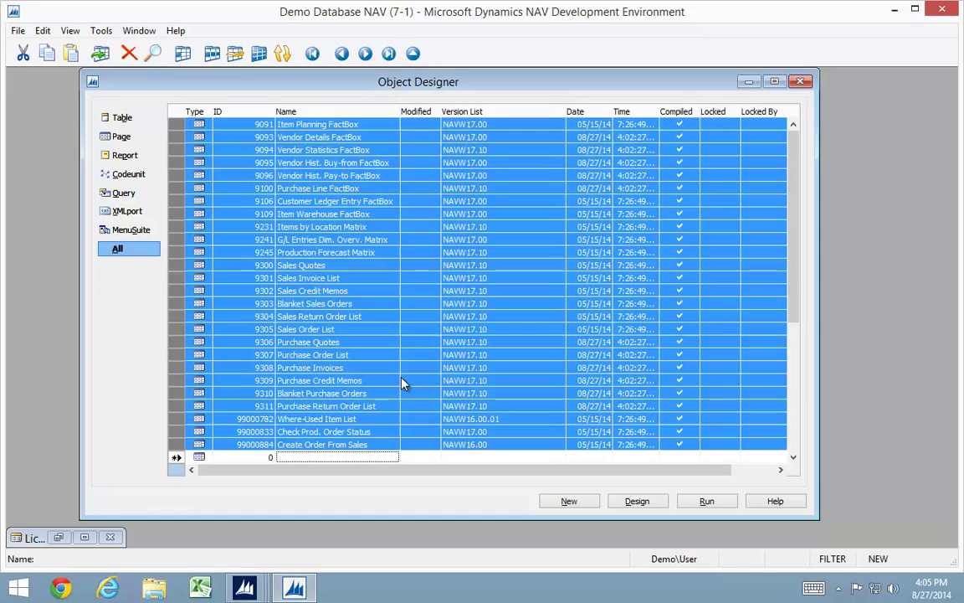
Export all objects in the filtered list to a text file named Install2.txt in the Temp folder.
key(Up)
key(ctrl+Home)
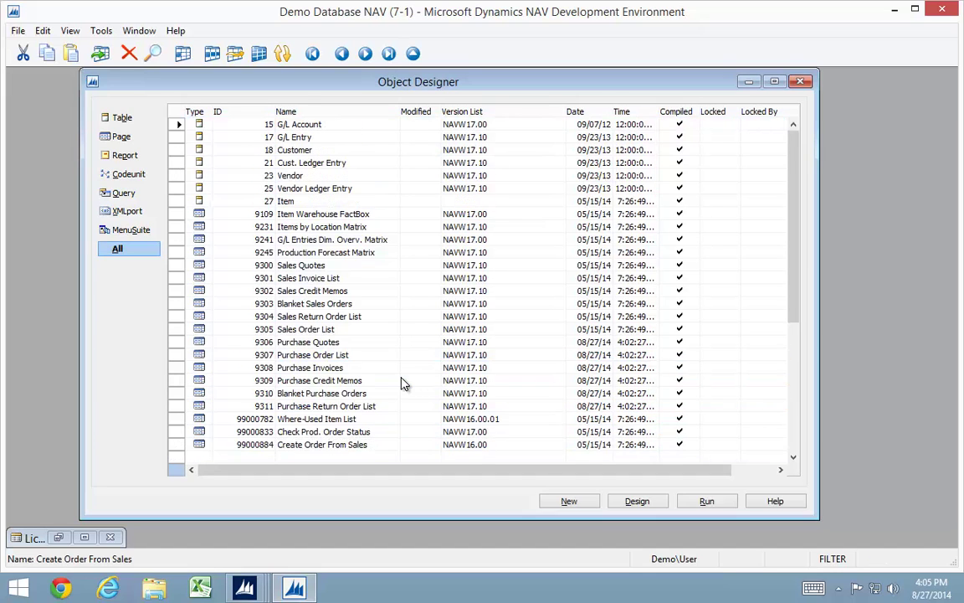
key(ctrl+a)
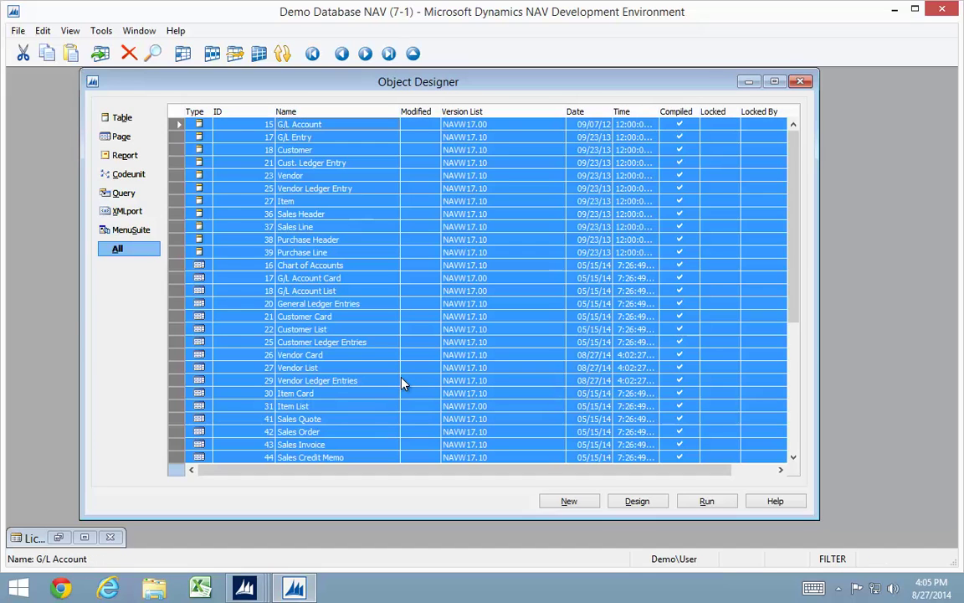
key(alt+f)
key(e)
key(End)
key(Left)
key(Left)
key(Left)
key(Left)
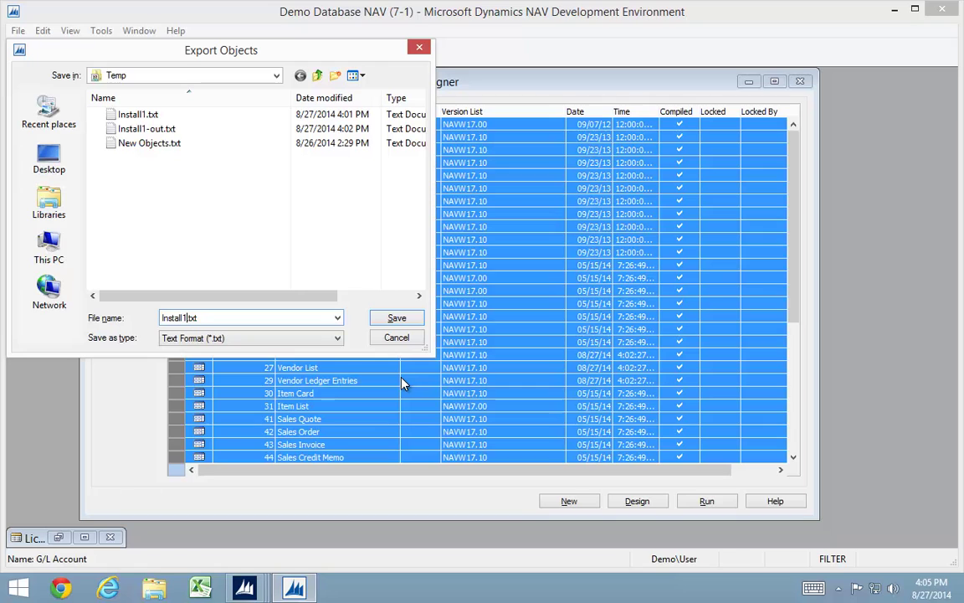
text(2)
key(Return)
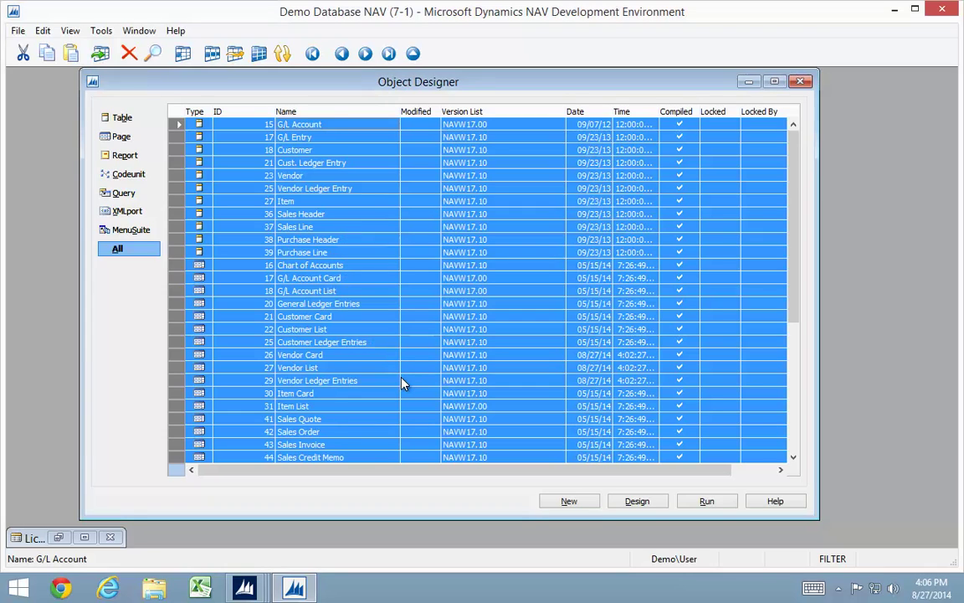
Switch to Field Level and Data Security Setup, set the Source Code File Name to Install2.txt and run Implement Changes in Code.
key(alt+Tab)
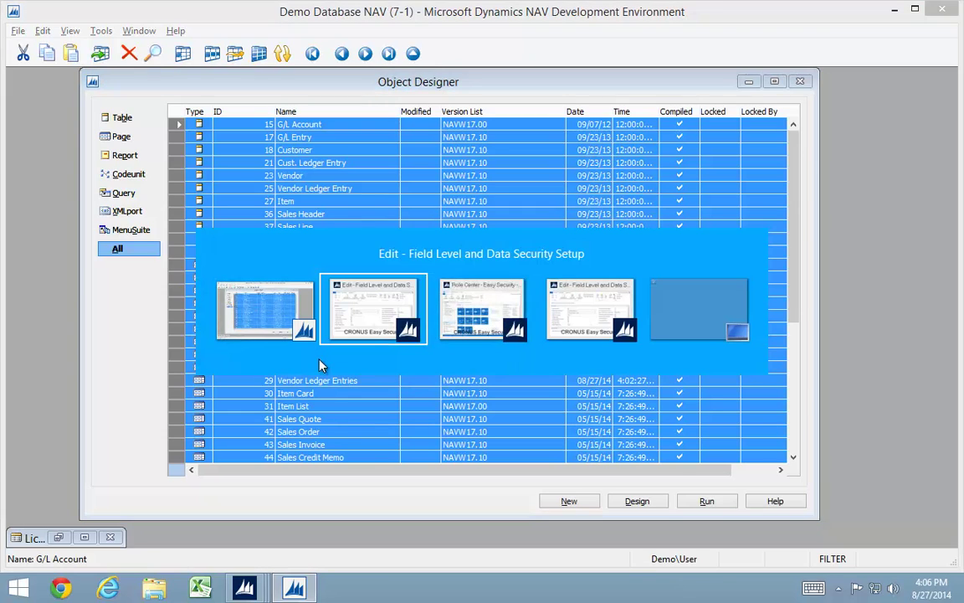
click(894, 10)
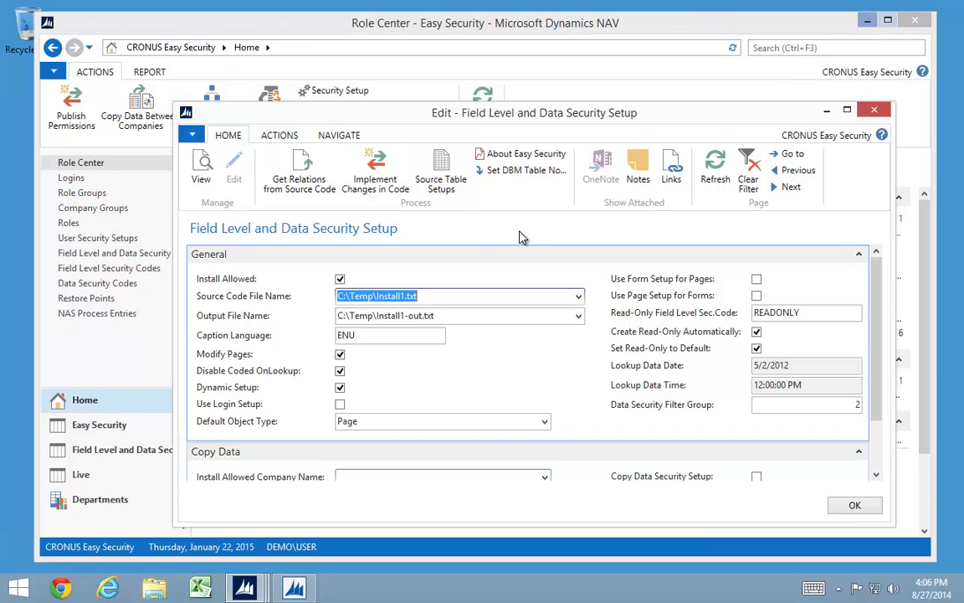
click(577, 296)
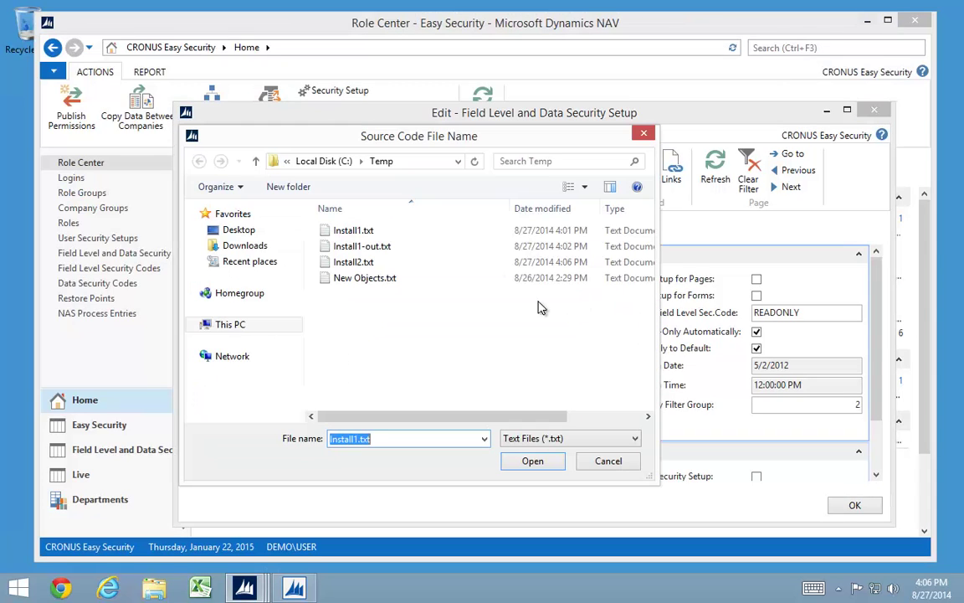
click(355, 262)
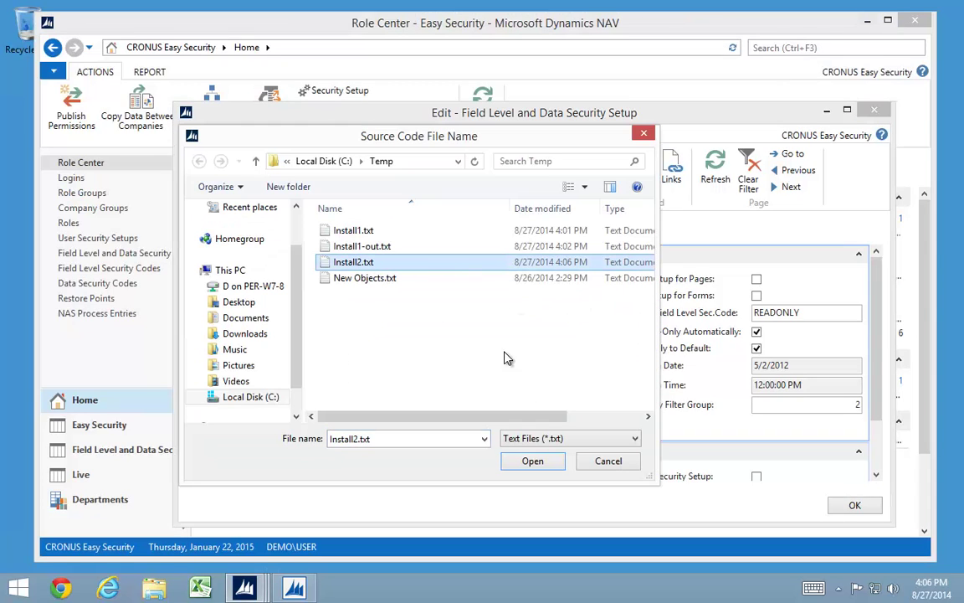
click(532, 461)
click(373, 180)
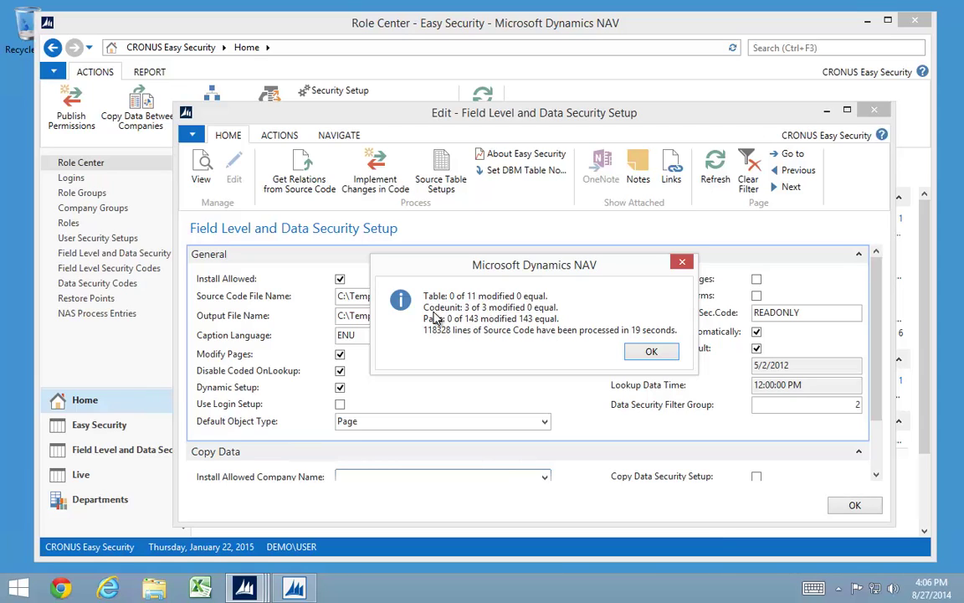
click(651, 351)
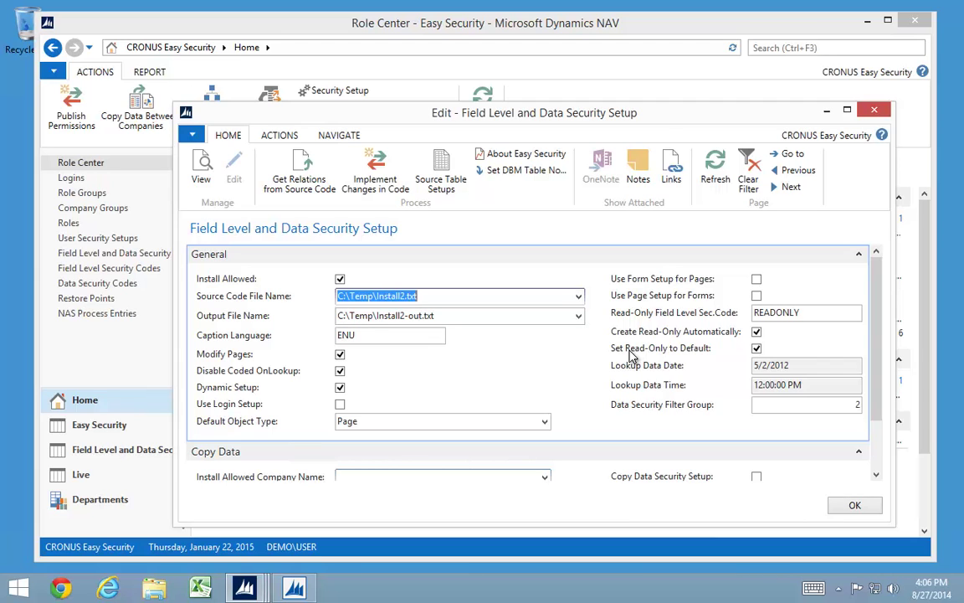
Switch to the Development Environment and open page 21 Customer Card in the Page Designer.
key(alt+Tab)
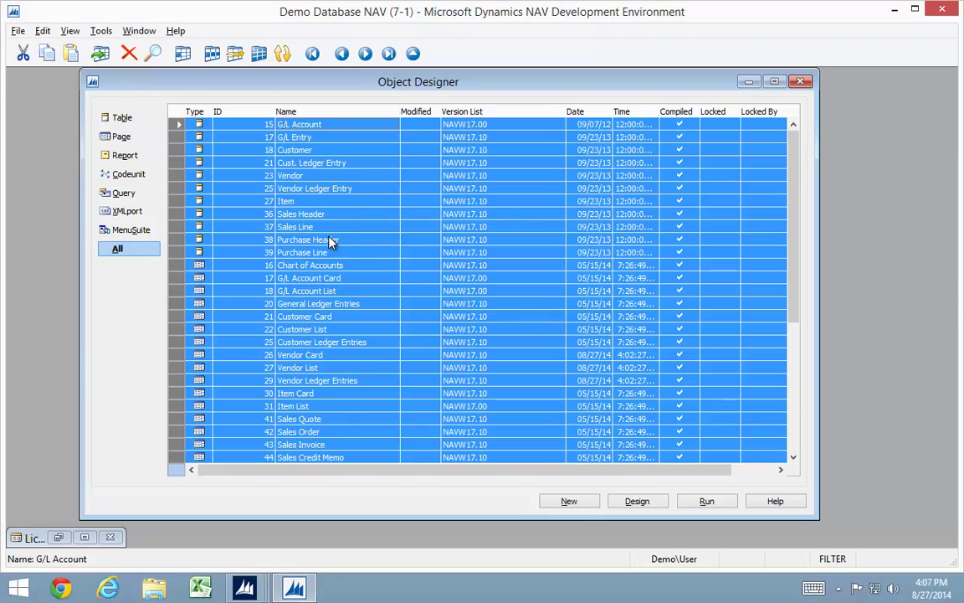
click(331, 241)
key(ctrl+Home)
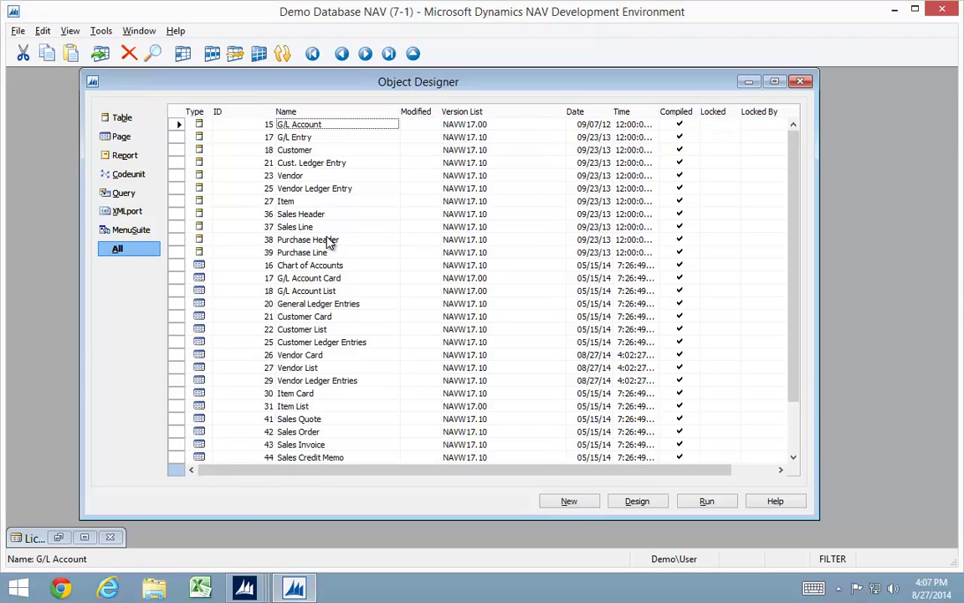
key(Down)
key(Down)
key(Down)
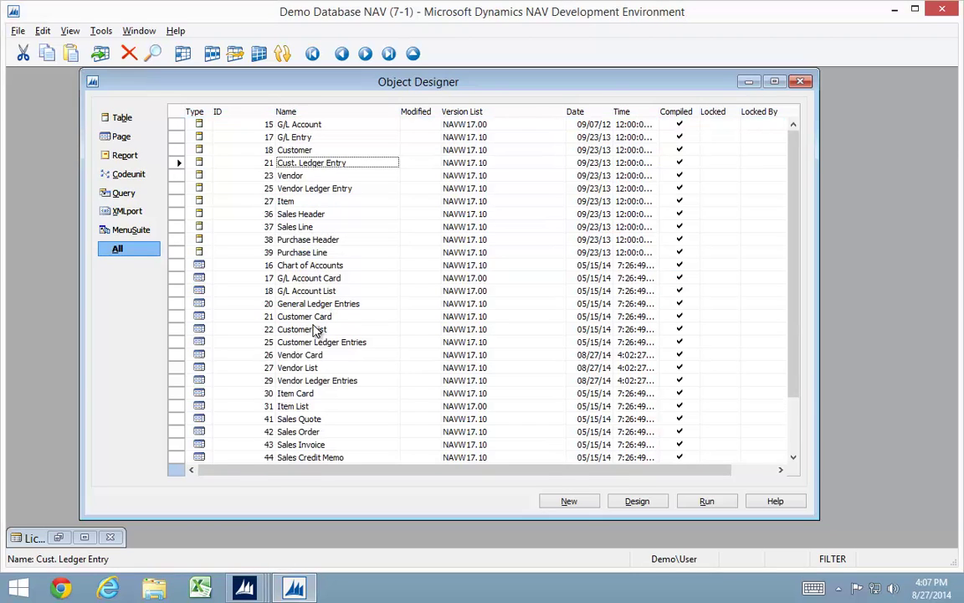
click(312, 318)
key(alt+d)
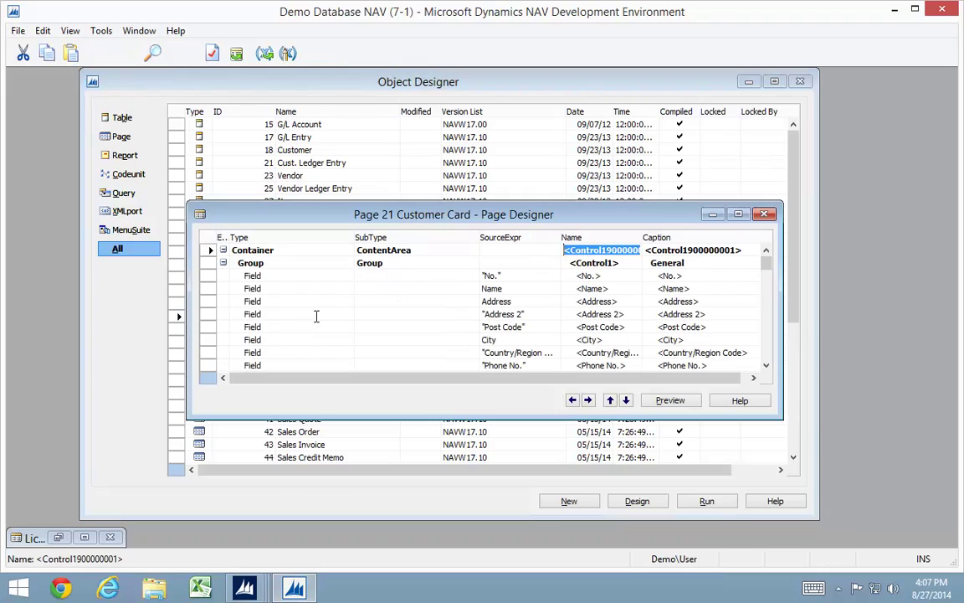
Insert a new Field line between Name and Address in the General group of the Customer Card page.
key(Down)
key(Down)
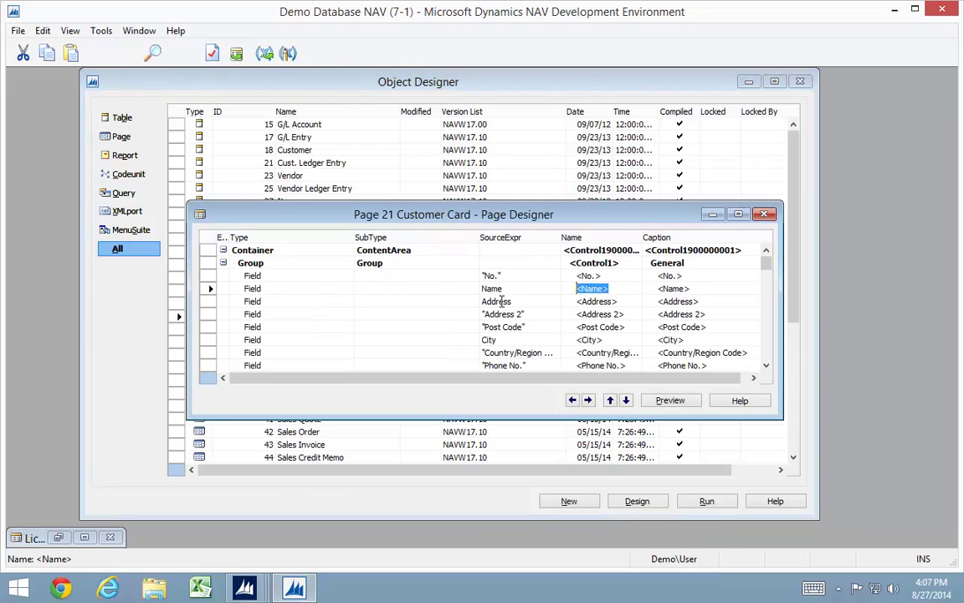
key(Down)
key(Home)
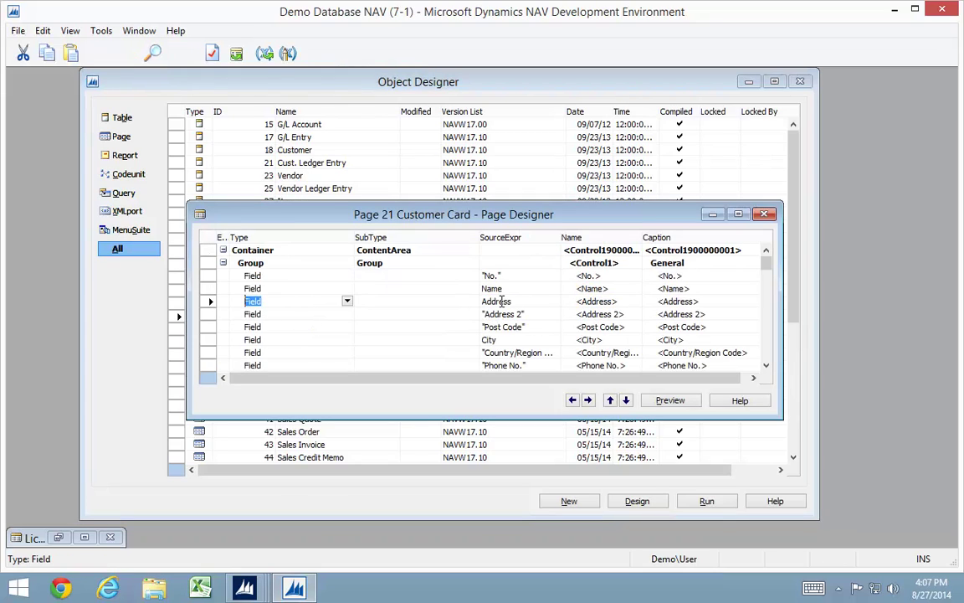
key(F3)
click(501, 302)
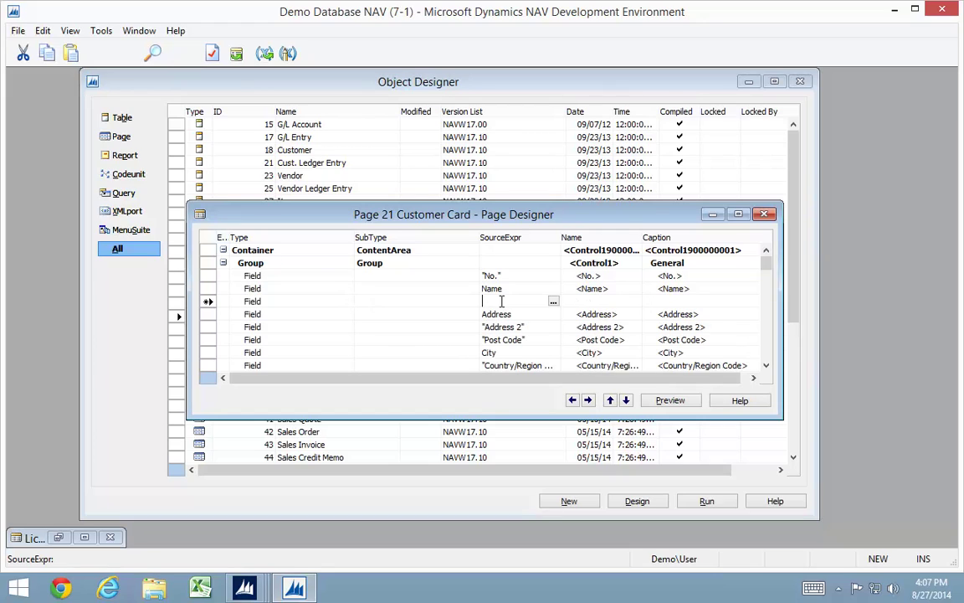
Set the new line's source expression to the record's Name 2 field and save the Customer Card page.
key(F5)
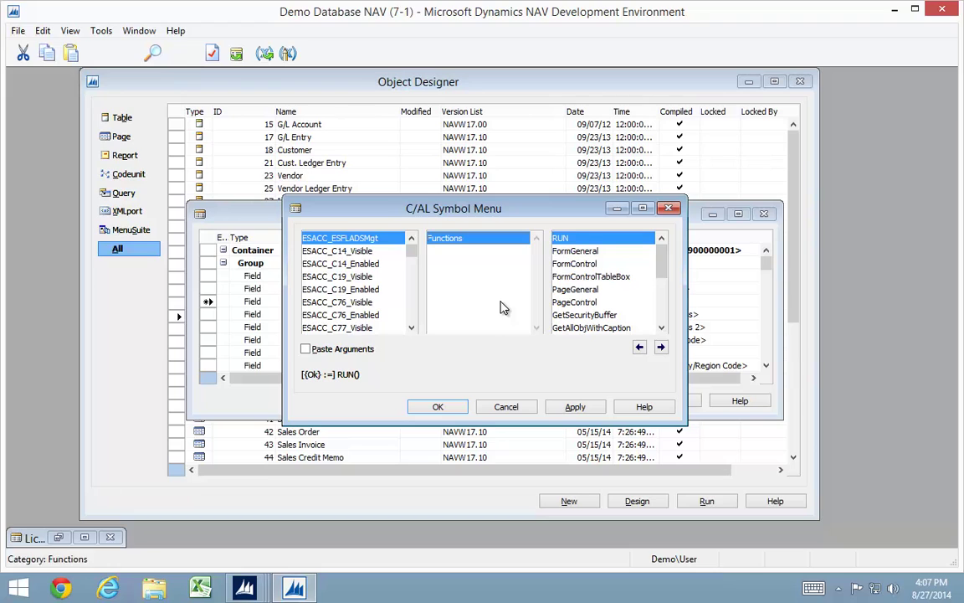
key(End)
key(Tab)
key(Tab)
key(Down)
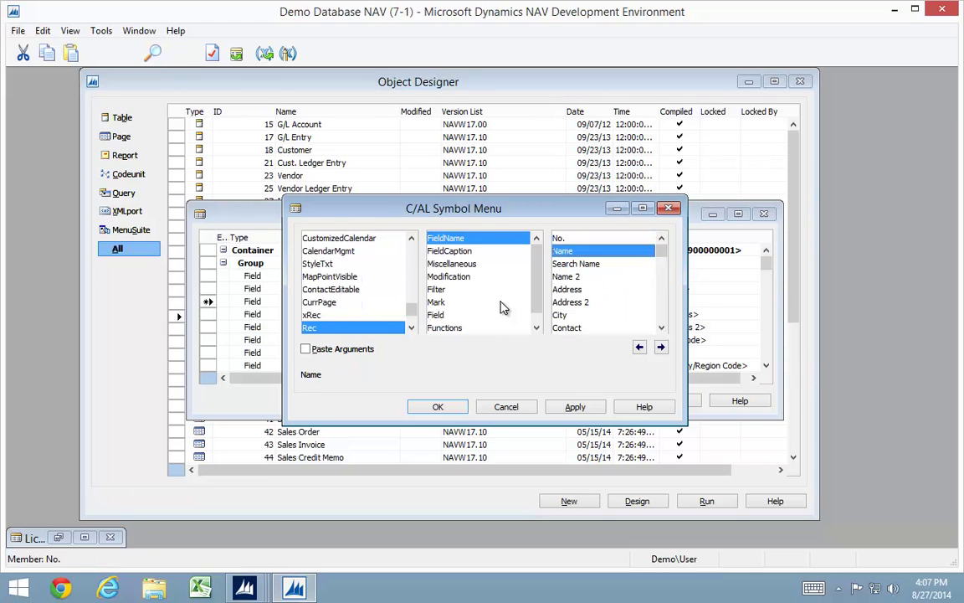
key(Down)
key(Down)
key(Return)
key(Down)
key(Up)
key(Up)
key(Up)
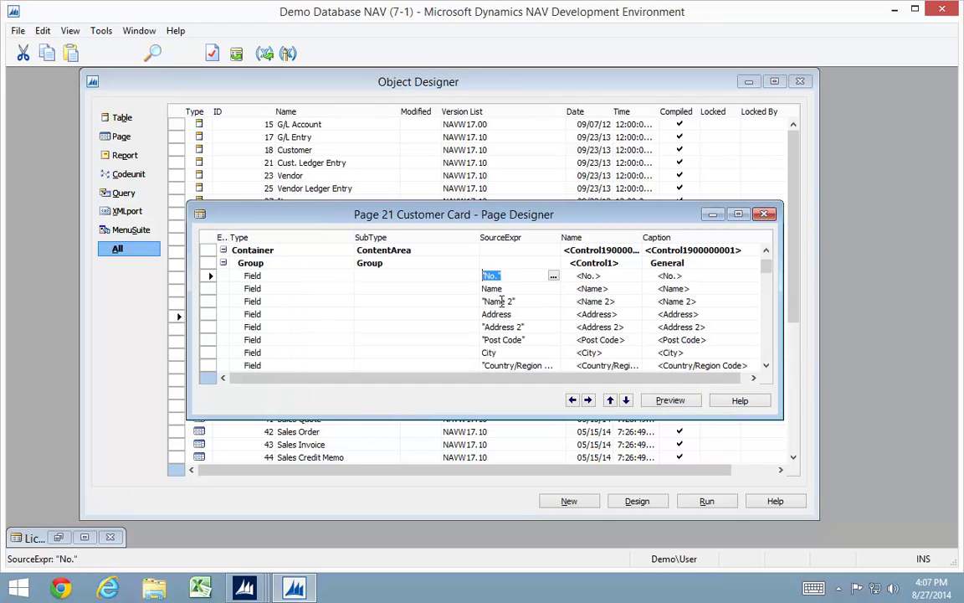
key(Escape)
key(Return)
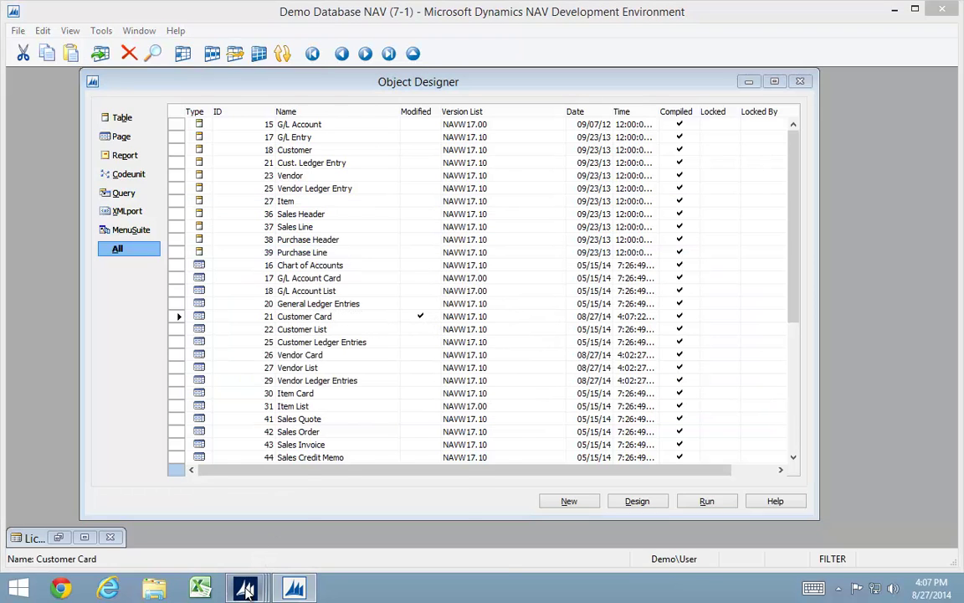
Switch to the Role Center, open the Customers list under Order Processing and check the Name 2 field on the John Haddock Insurance Co. card.
mouse_move(245, 586)
click(170, 484)
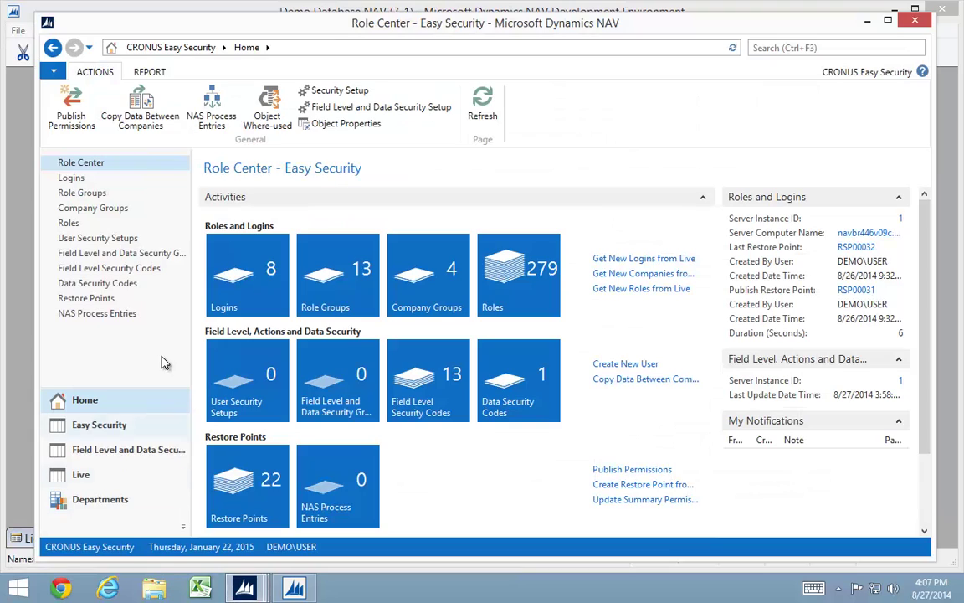
click(84, 501)
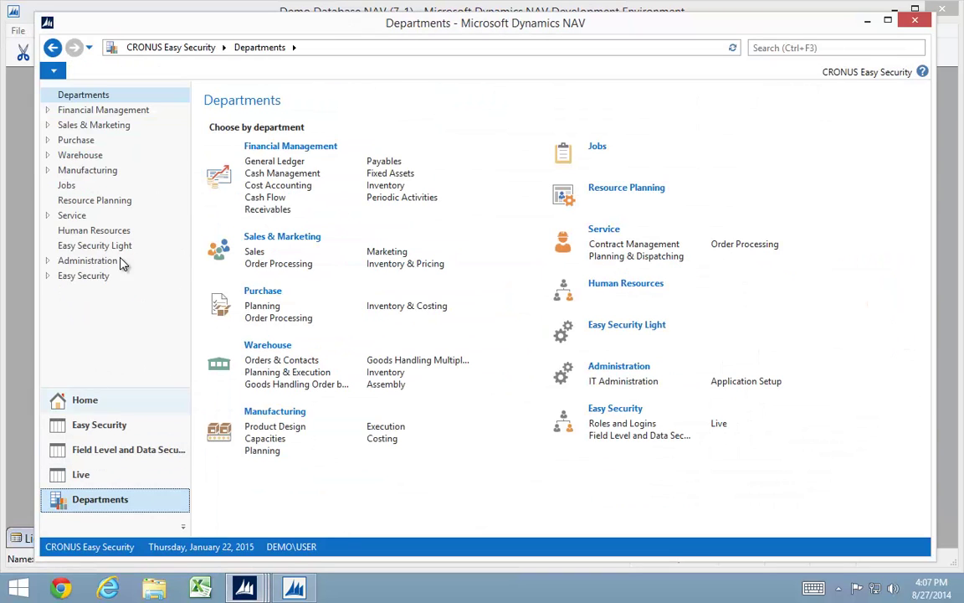
click(74, 127)
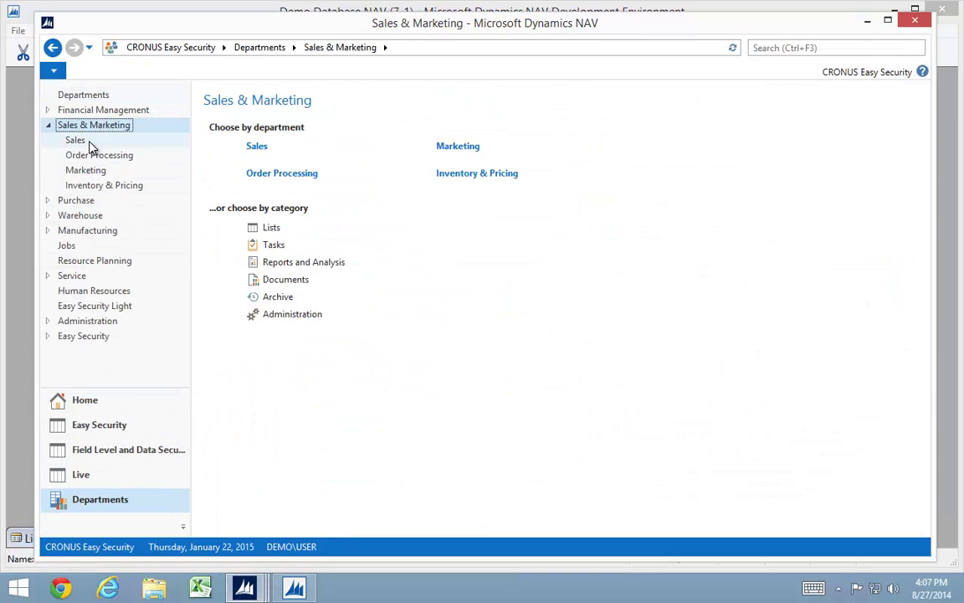
click(80, 155)
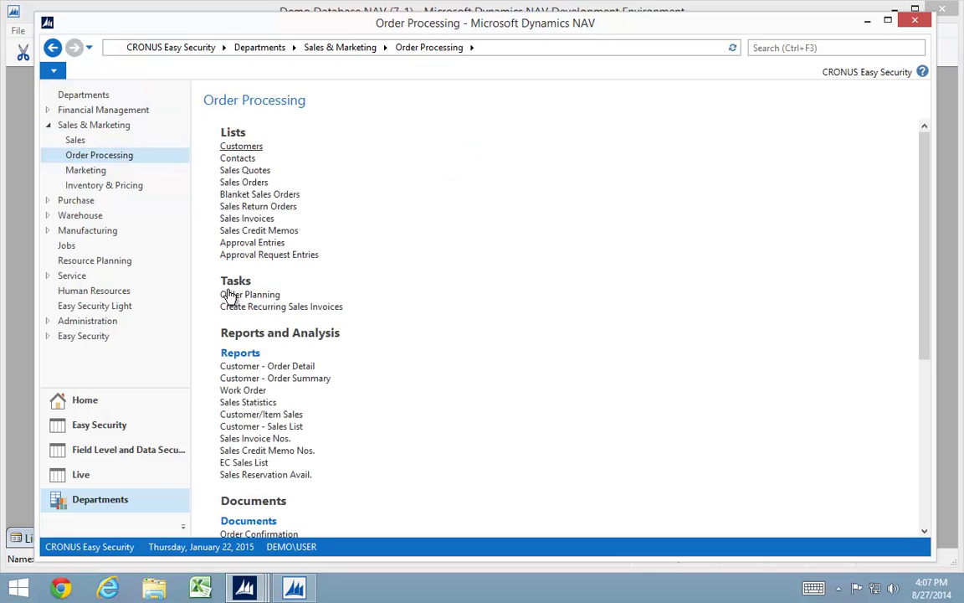
click(240, 146)
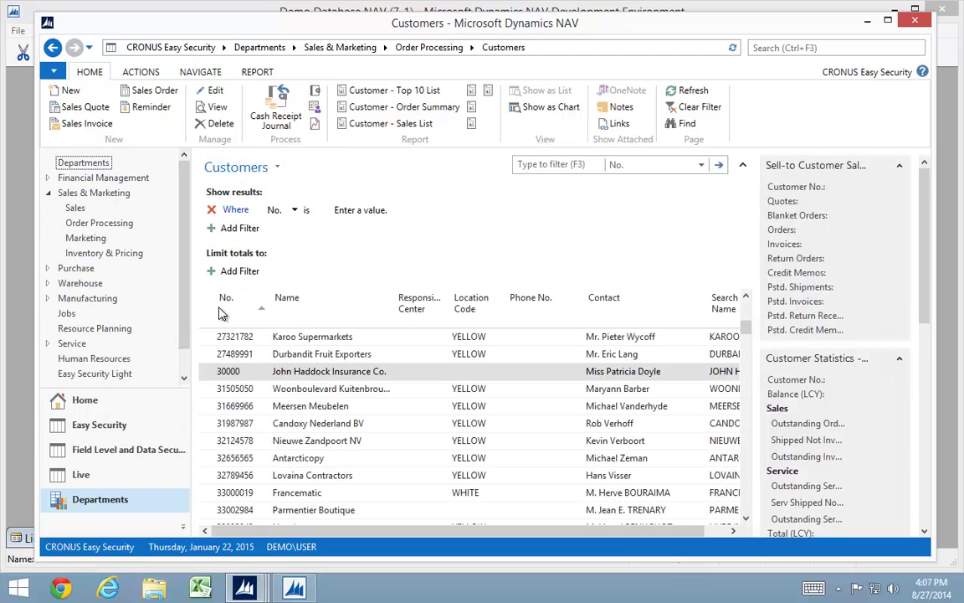
double_click(228, 371)
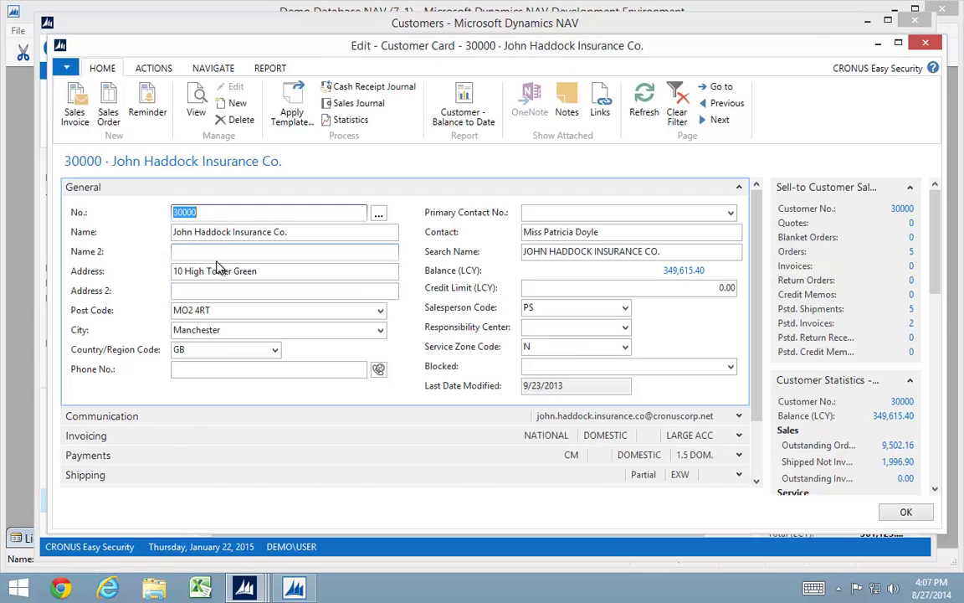
key(Escape)
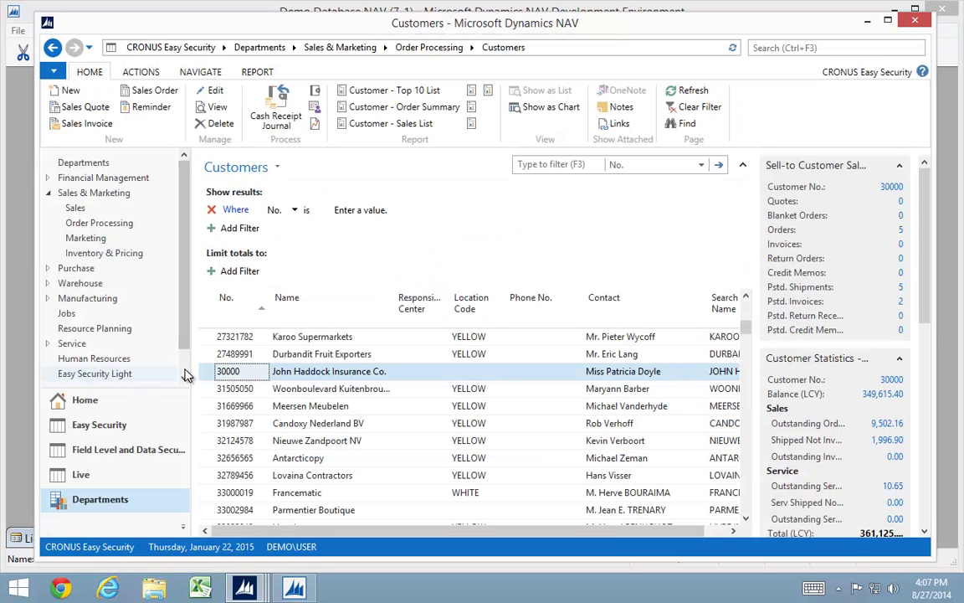
Open the Field Level Security Codes list from the Field Level and Data Security area of the Easy Security department.
scroll(168, 343, down, 1)
click(83, 376)
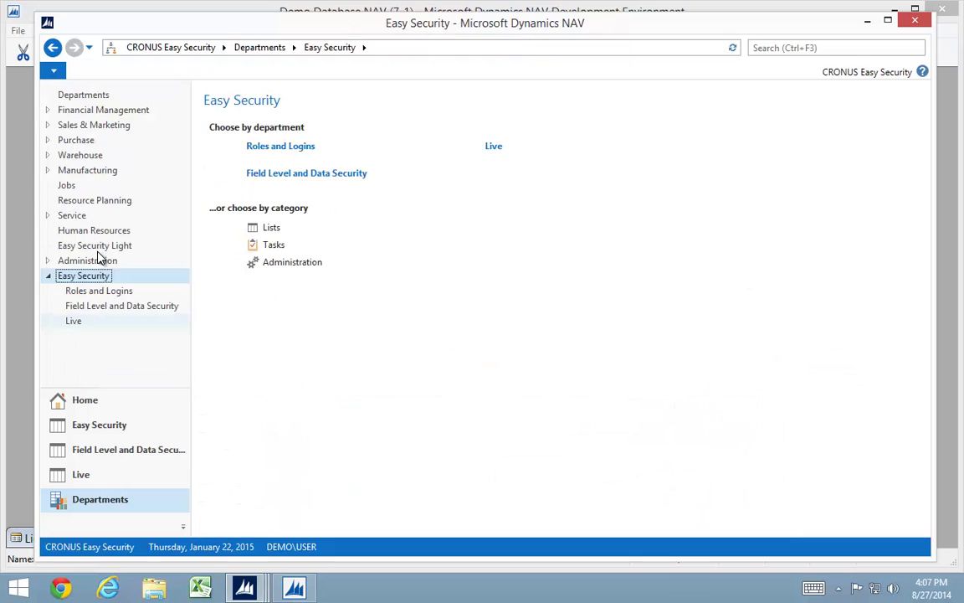
click(91, 306)
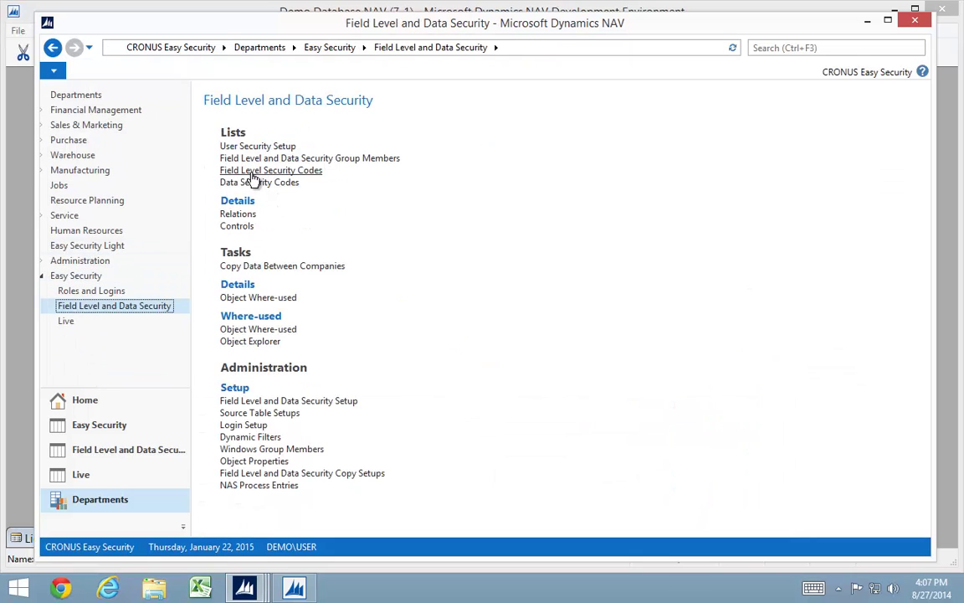
click(252, 172)
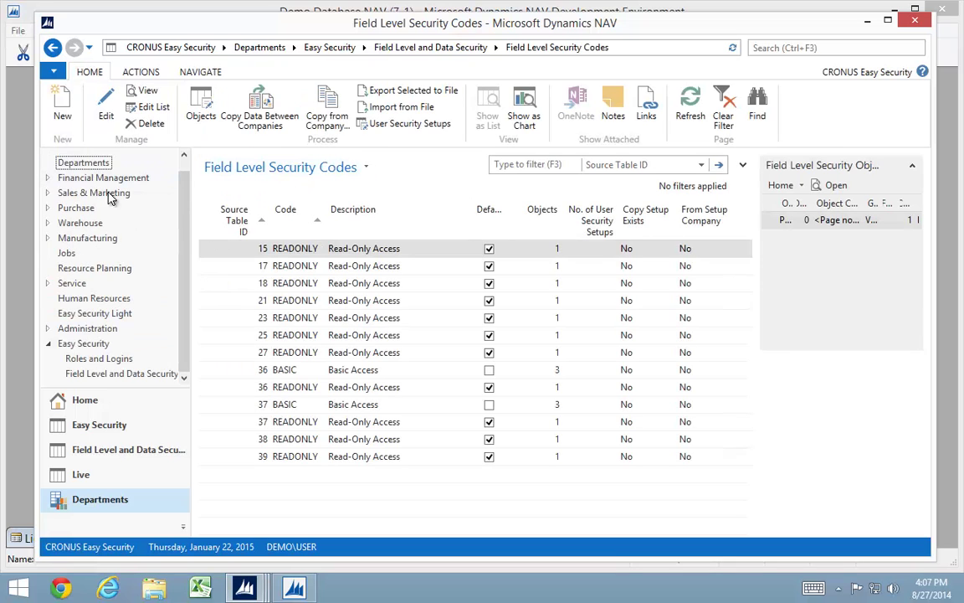
Create a new field level security code named NO FIELD ACCESS for source table 18.
click(62, 107)
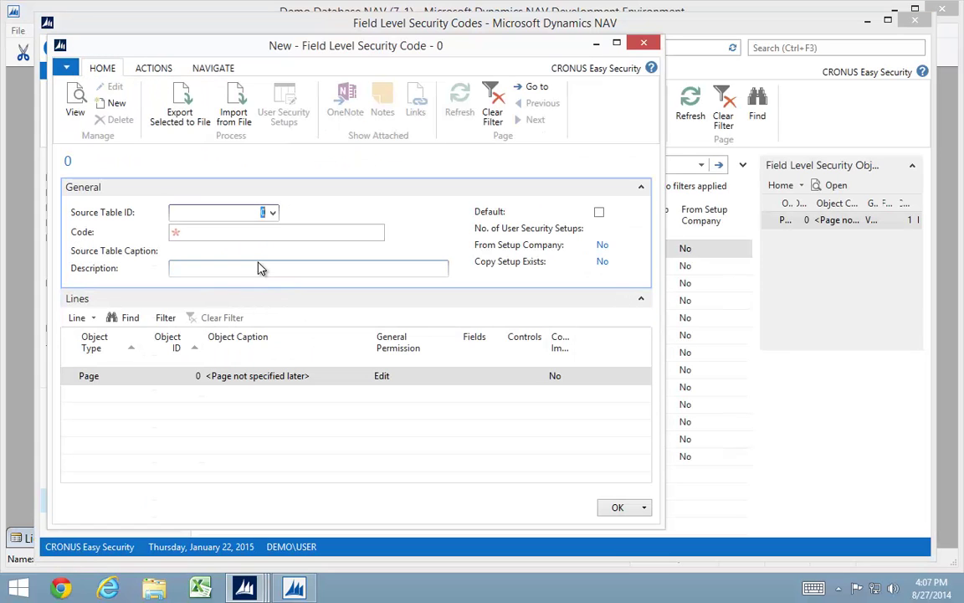
text(18)
key(Tab)
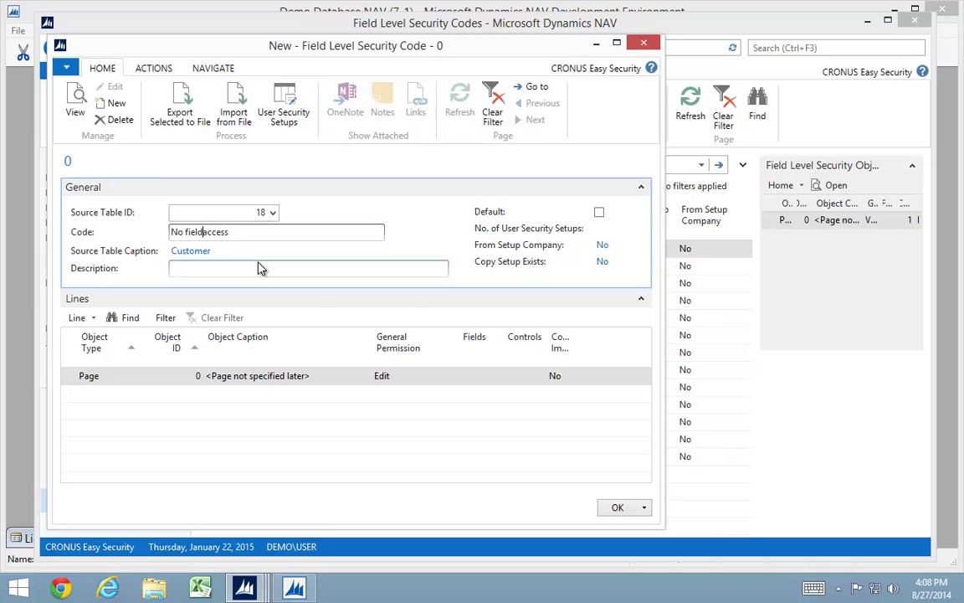
click(259, 268)
click(358, 308)
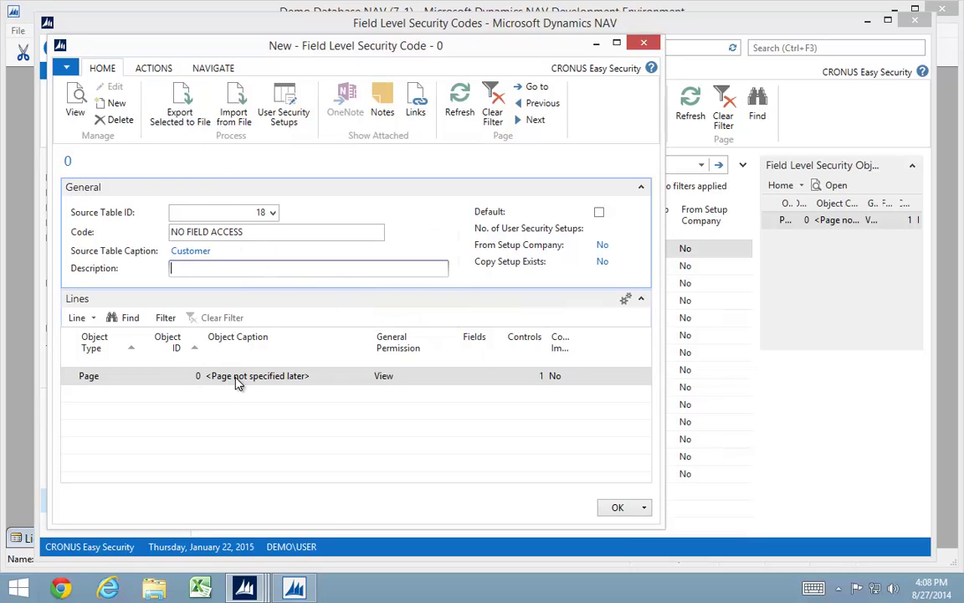
Set the General Permission of the NO FIELD ACCESS code's page line to Edit.
click(428, 381)
click(428, 376)
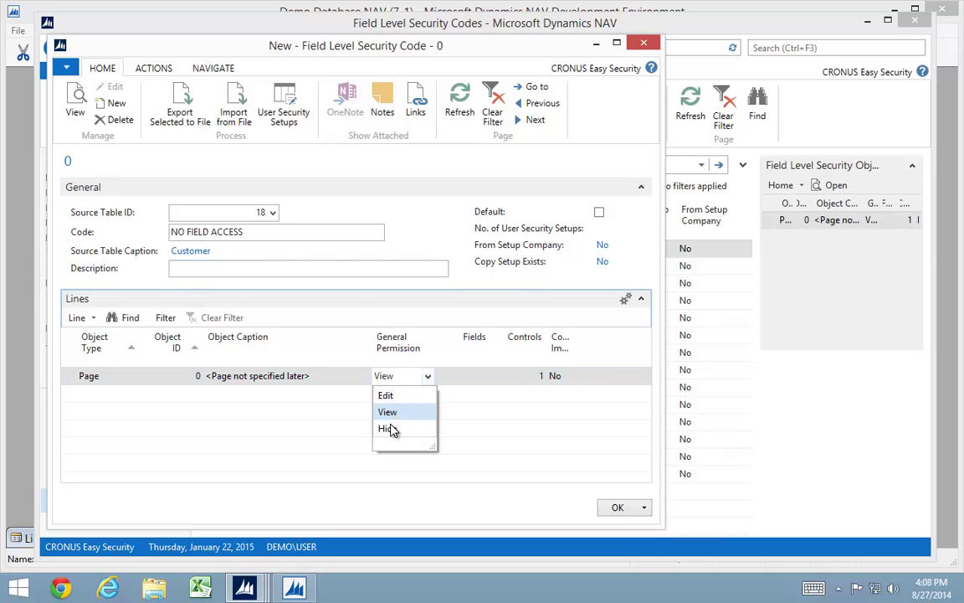
click(384, 396)
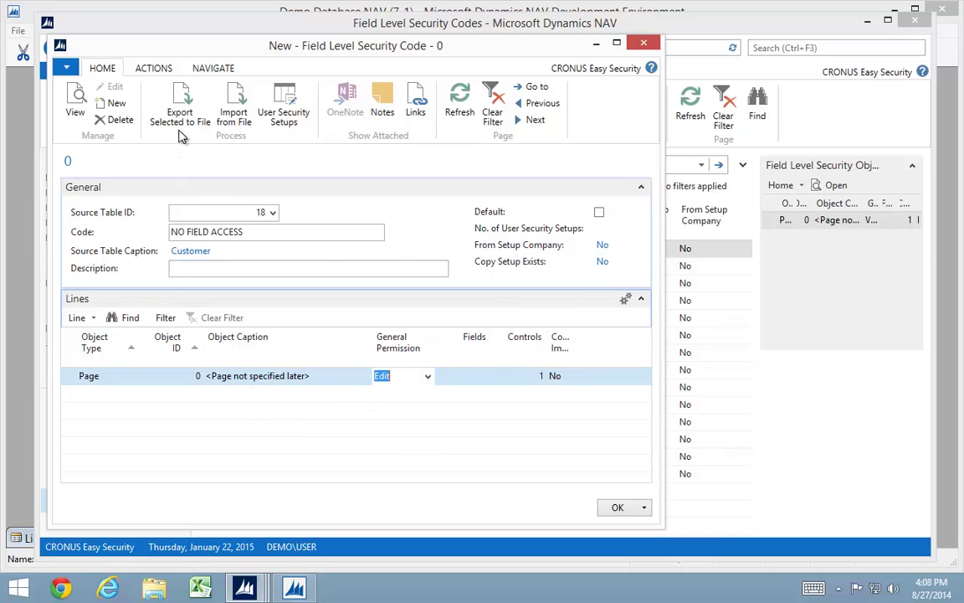
Open the page line's card and add a Field line with View permission for all fields not specifically controlled.
click(83, 318)
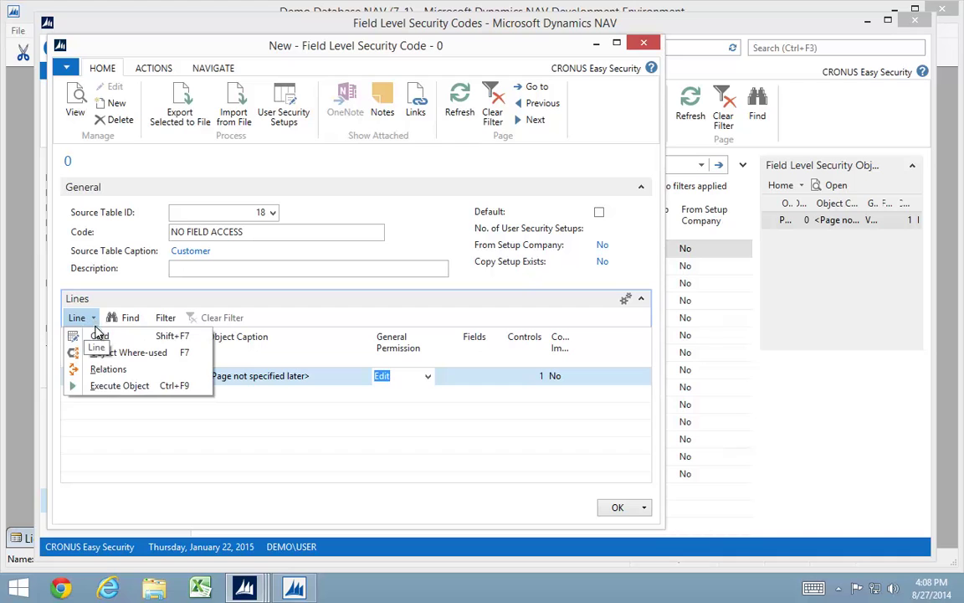
click(100, 336)
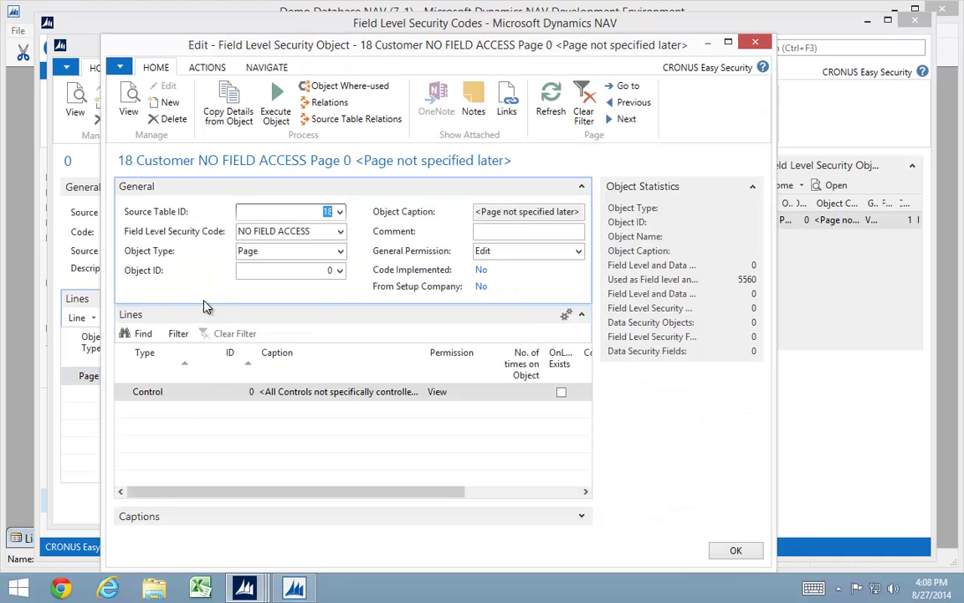
click(167, 392)
click(167, 409)
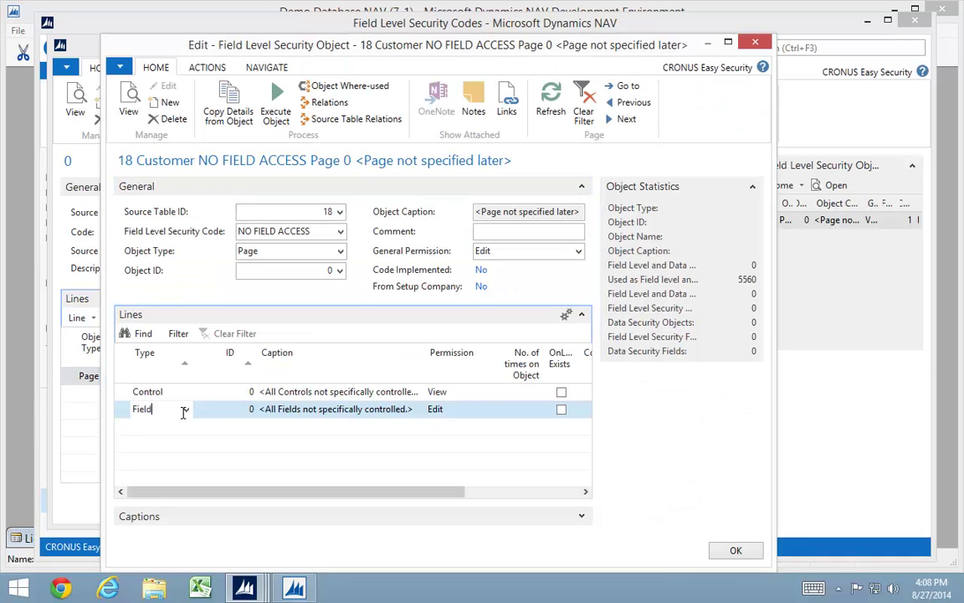
click(460, 408)
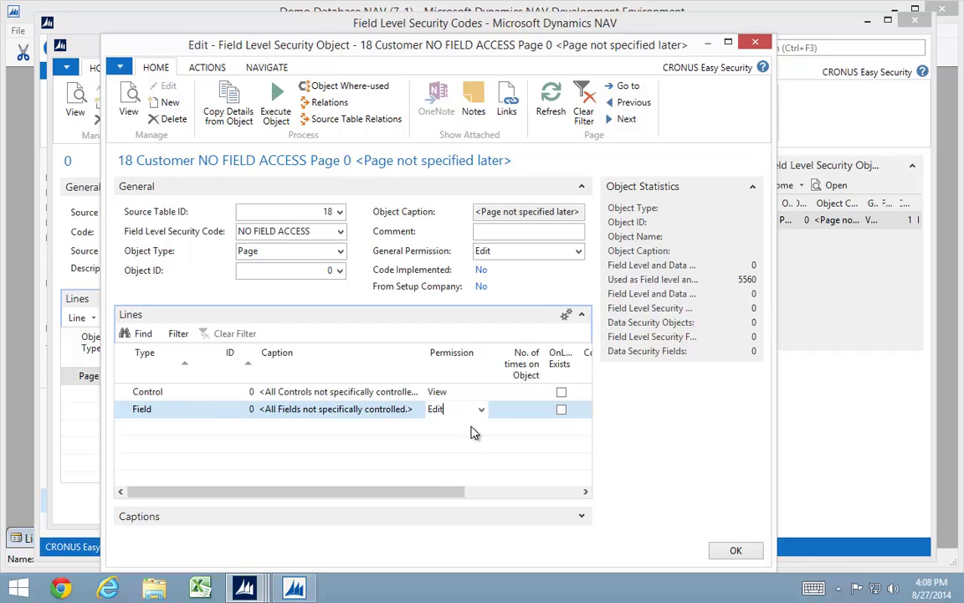
click(482, 410)
click(443, 444)
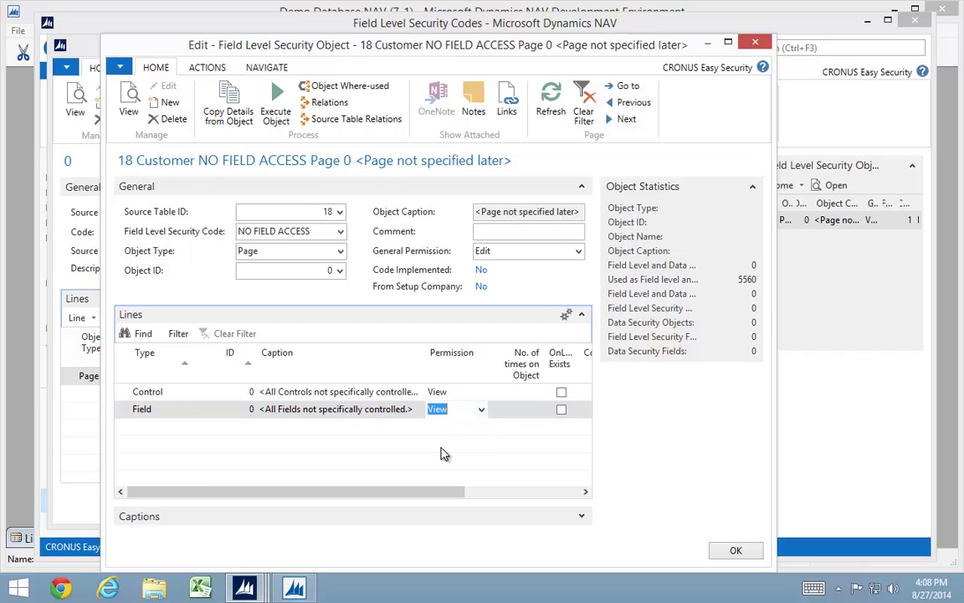
Review the Control and Field permission lines, and close the security object card and the NO FIELD ACCESS code.
key(Up)
key(Down)
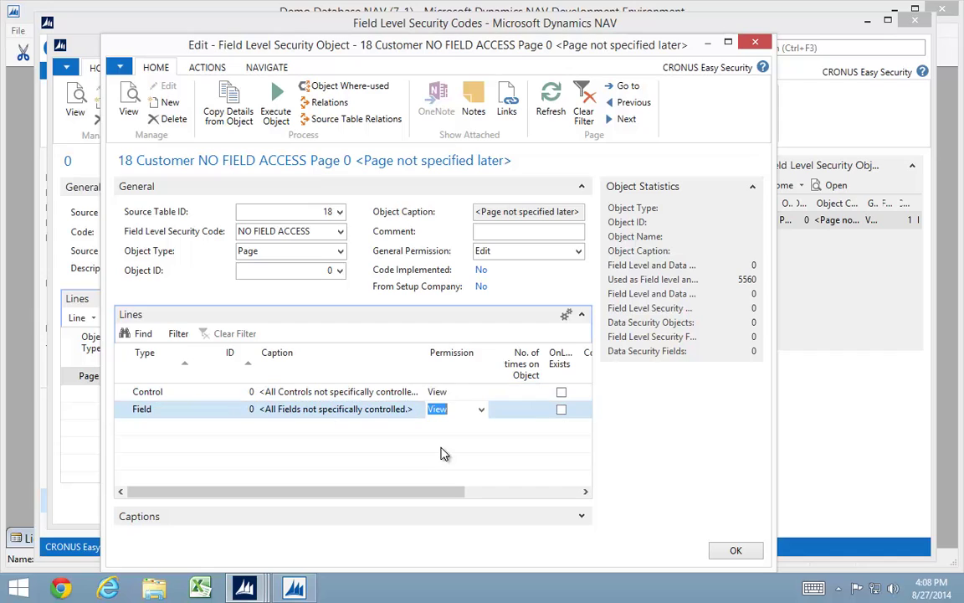
key(Up)
key(Left)
key(Left)
key(Left)
key(Down)
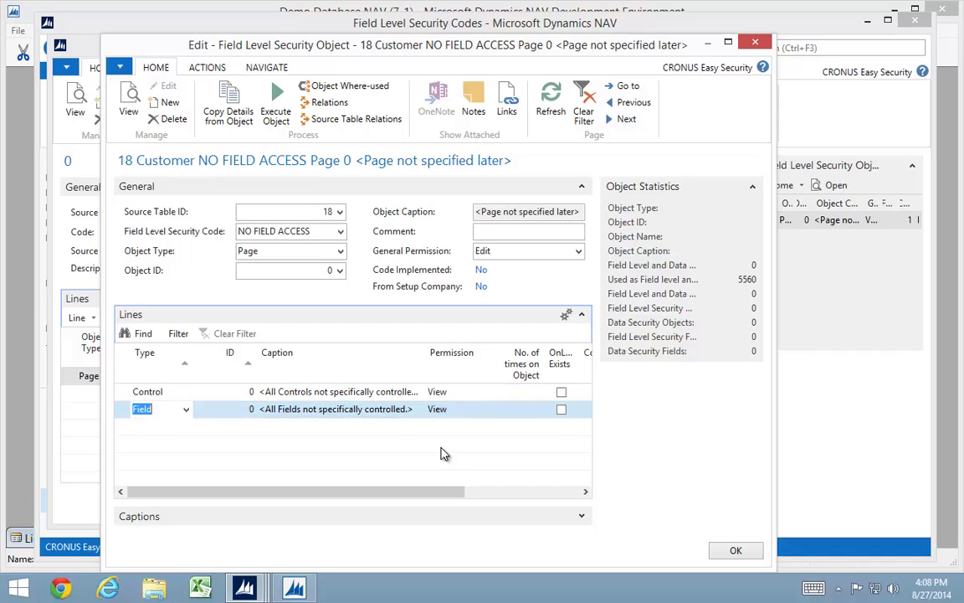
key(Right)
key(Right)
key(Left)
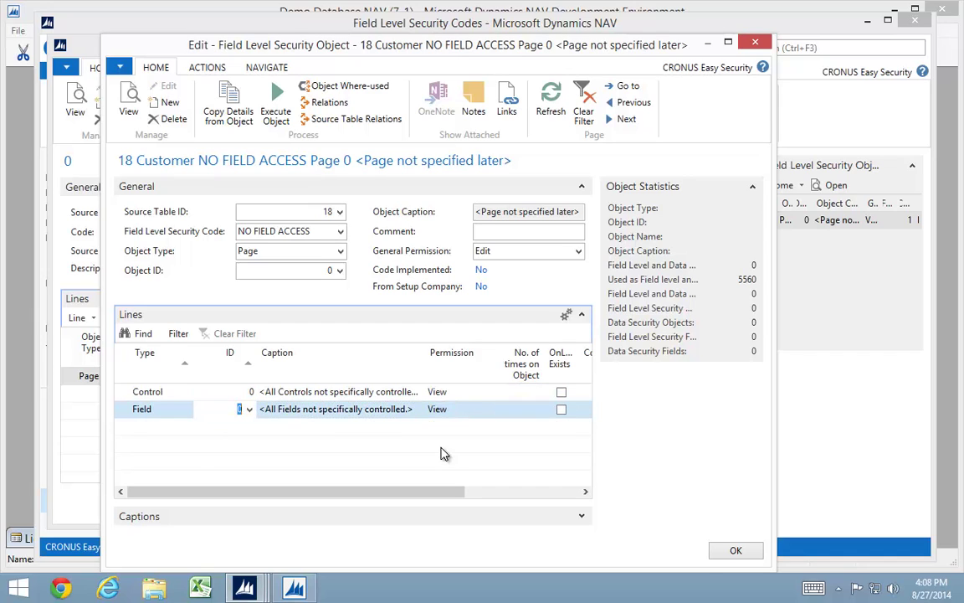
key(Right)
key(Right)
key(Up)
key(Escape)
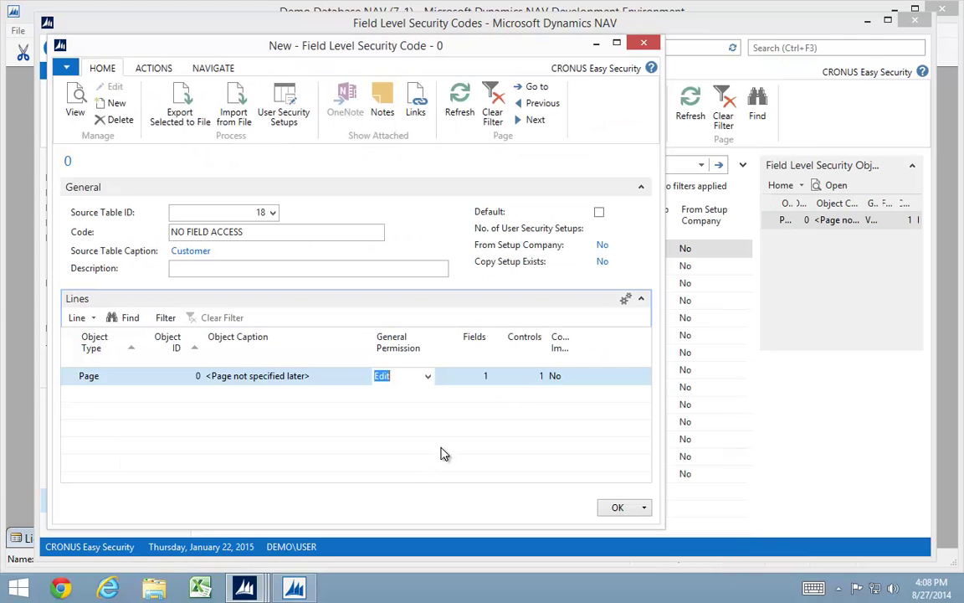
key(Escape)
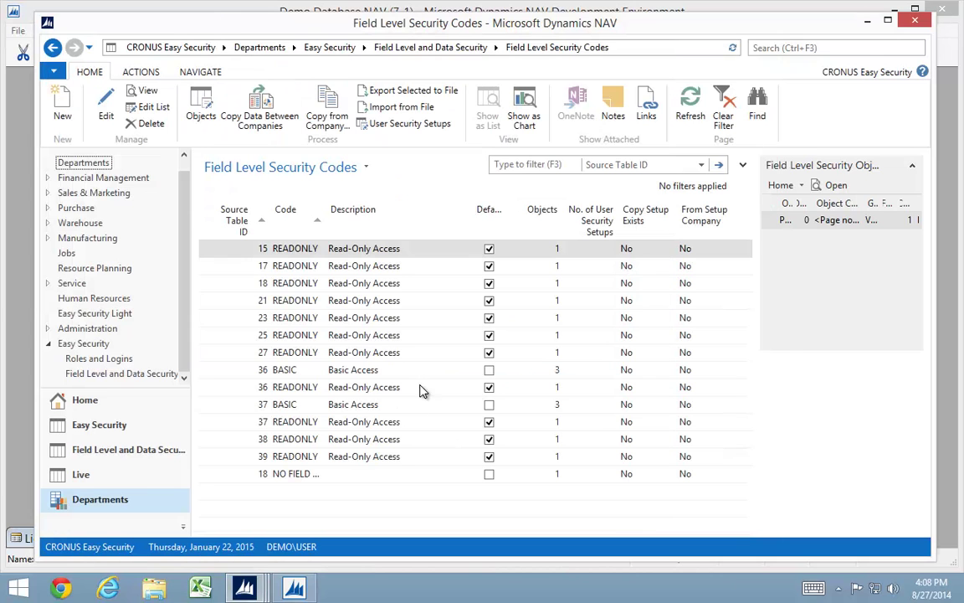
Open the User Security Setup list under Field Level and Data Security and create an entry for source table 18 with a blank User ID.
click(107, 376)
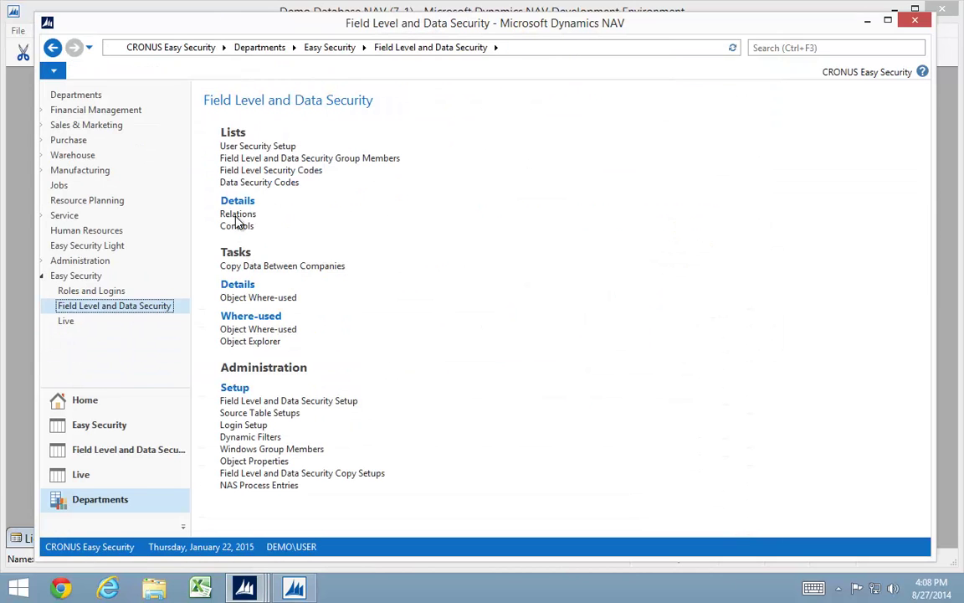
click(249, 147)
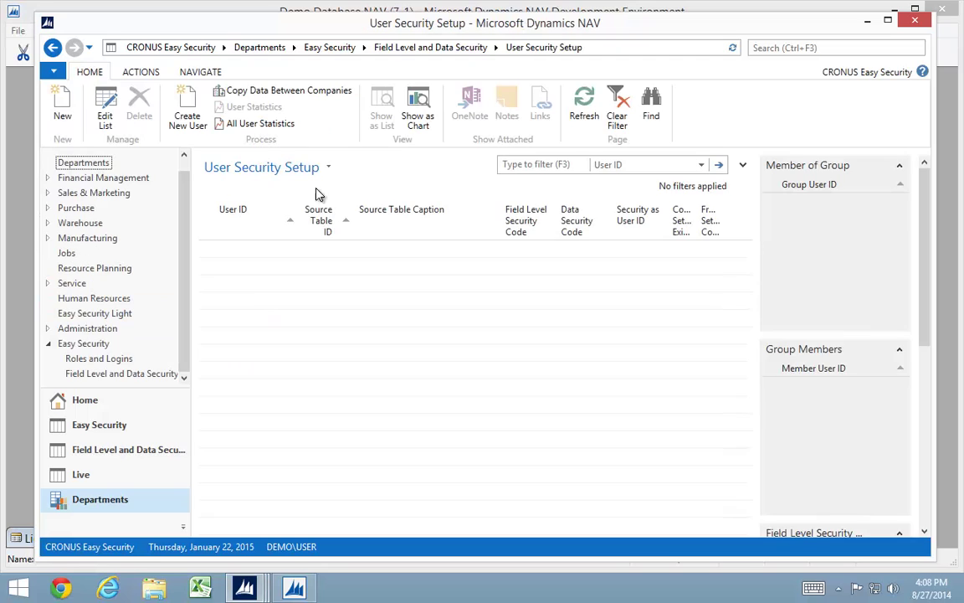
click(62, 104)
key(Tab)
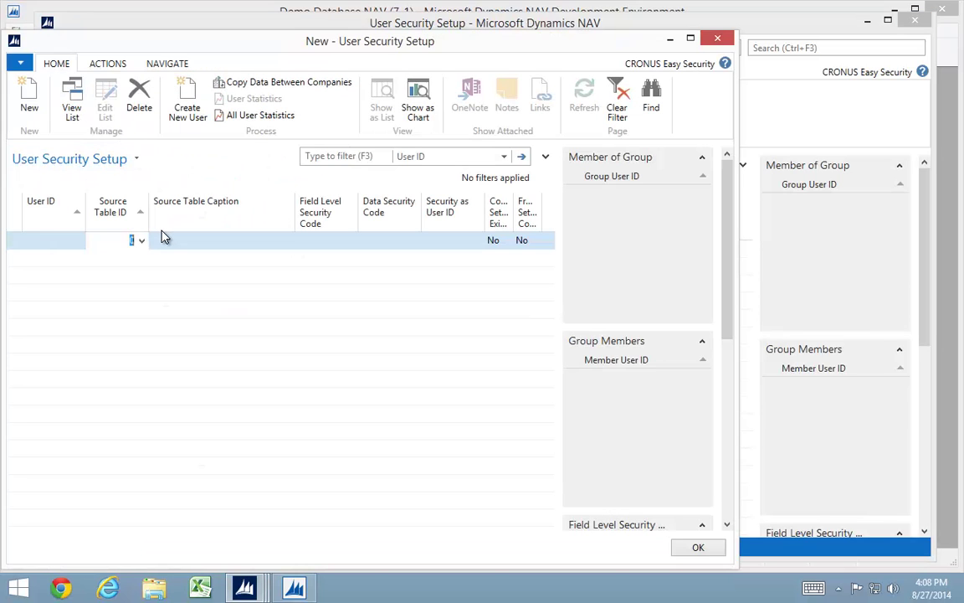
text(18)
key(Tab)
key(Tab)
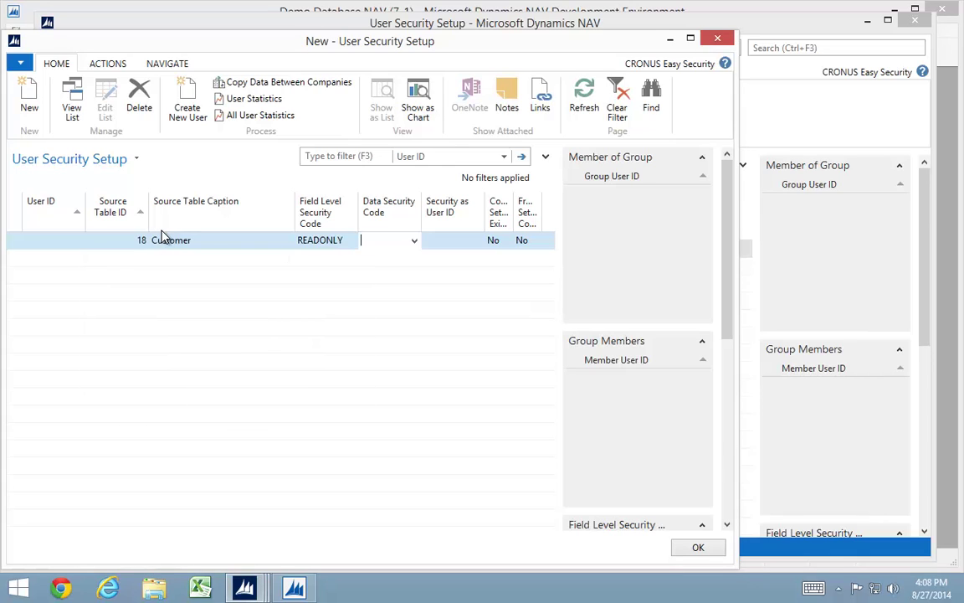
Set the Field Level Security Code of the table 18 entry to NO FIELD ACCESS and close the setup editor.
key(shift+Tab)
key(F4)
key(Up)
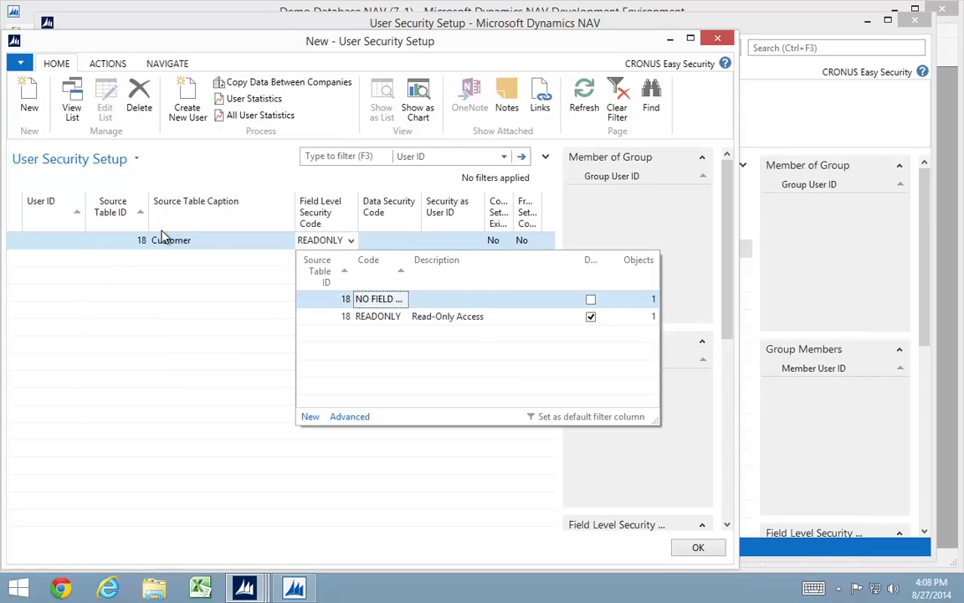
key(Return)
key(Escape)
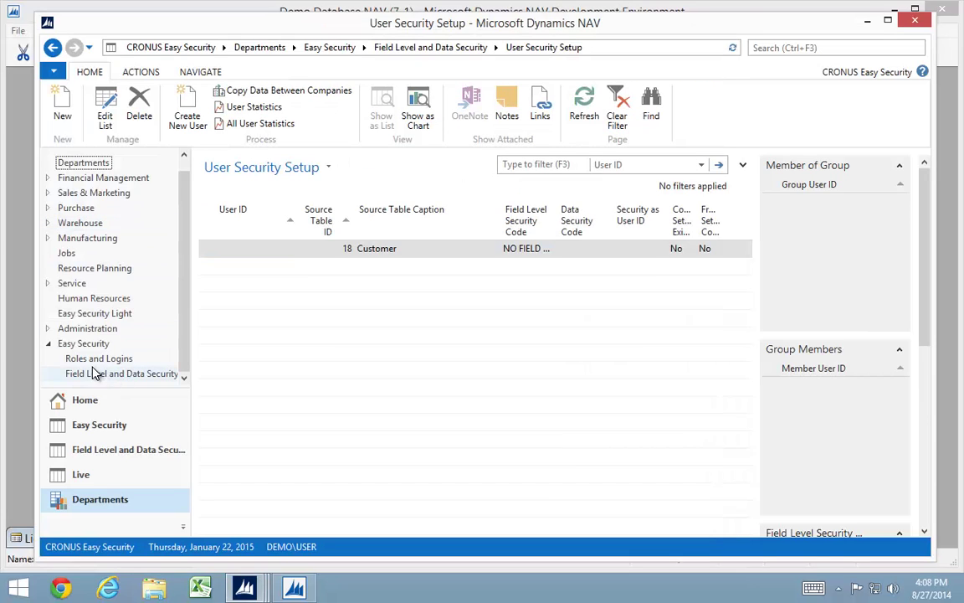
Open the Customers list under Order Processing and check the Name 2 field on the John Haddock Insurance Co. card.
click(72, 191)
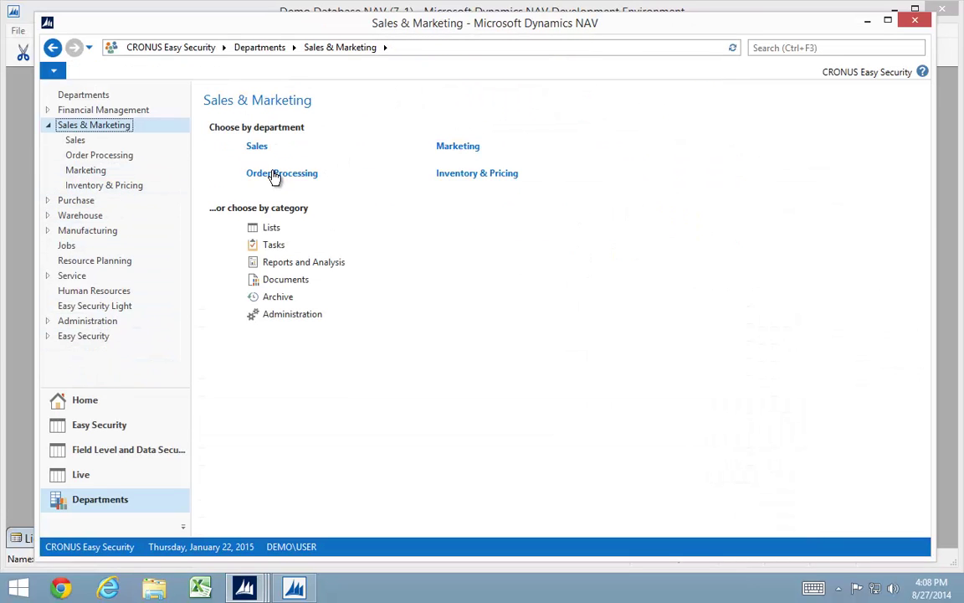
click(273, 176)
click(240, 146)
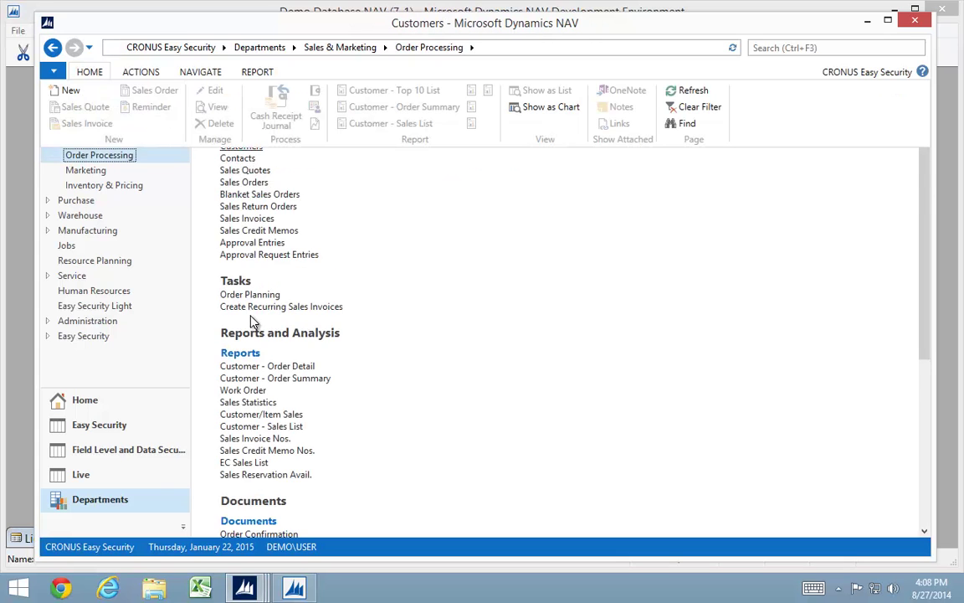
double_click(211, 370)
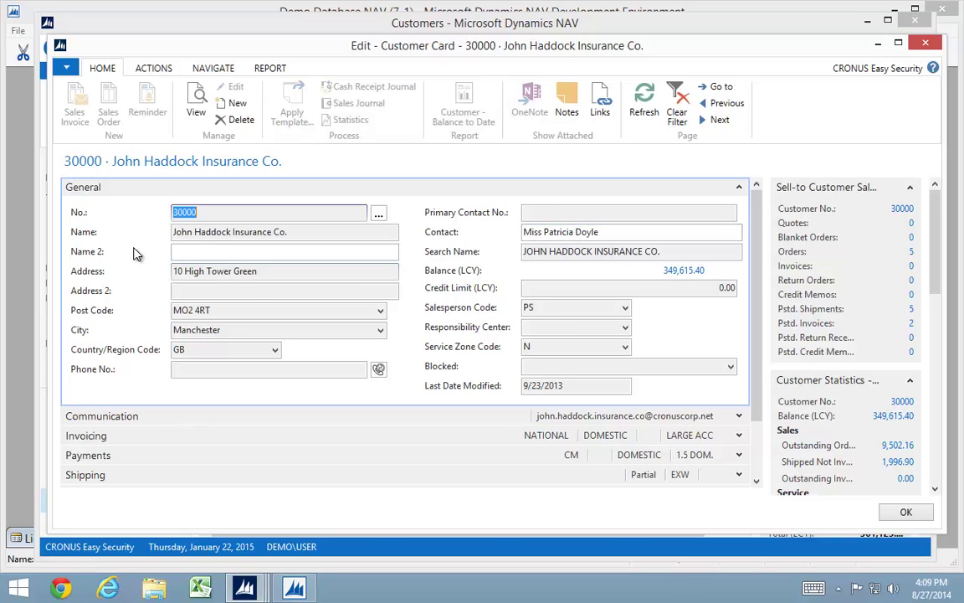
key(Escape)
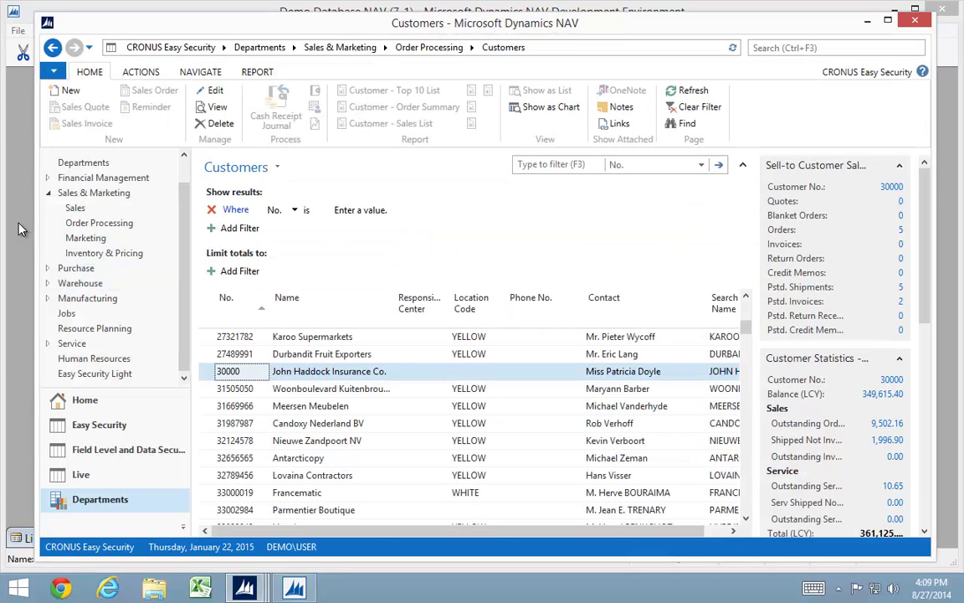
Switch to the Field Level and Data Security Setup and set the DBM Table No. for Needed for Implement Changes (All).
key(alt+Tab)
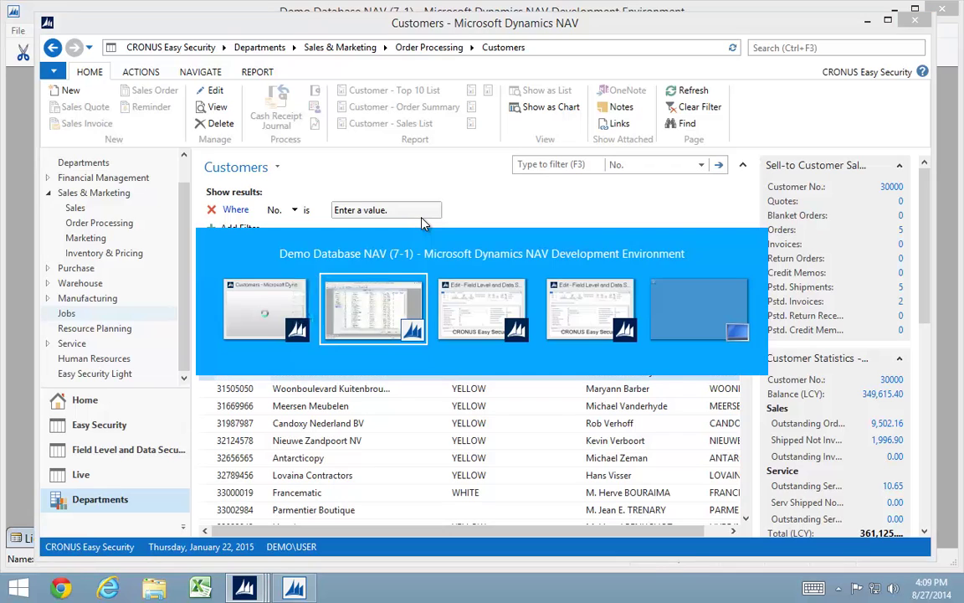
key(alt+Tab)
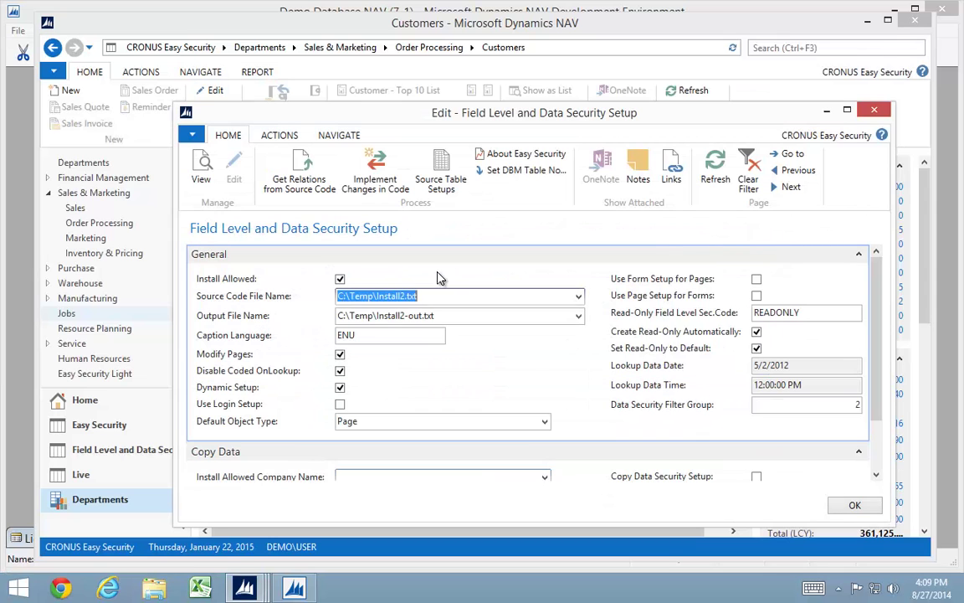
click(469, 170)
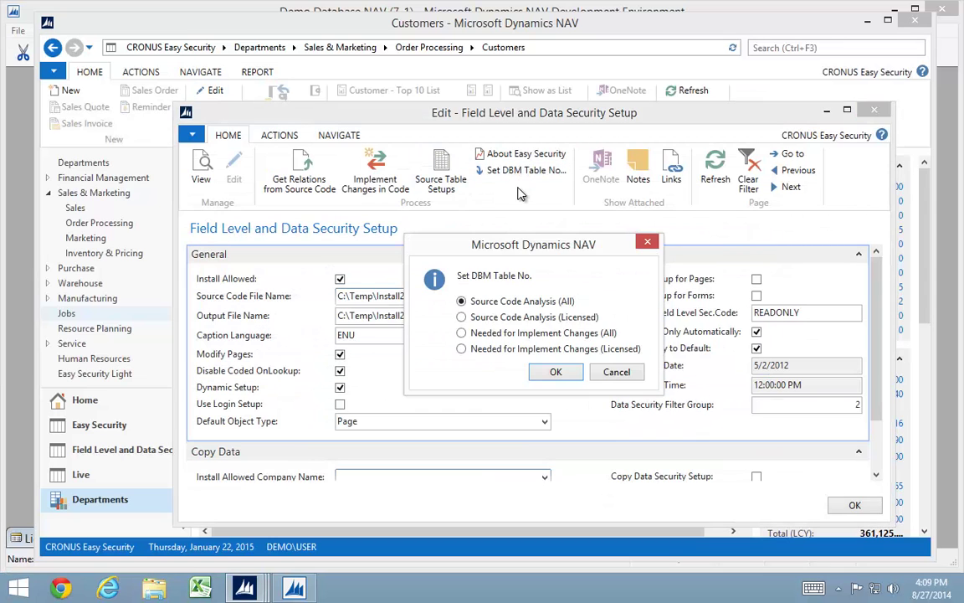
click(494, 334)
click(556, 372)
click(590, 341)
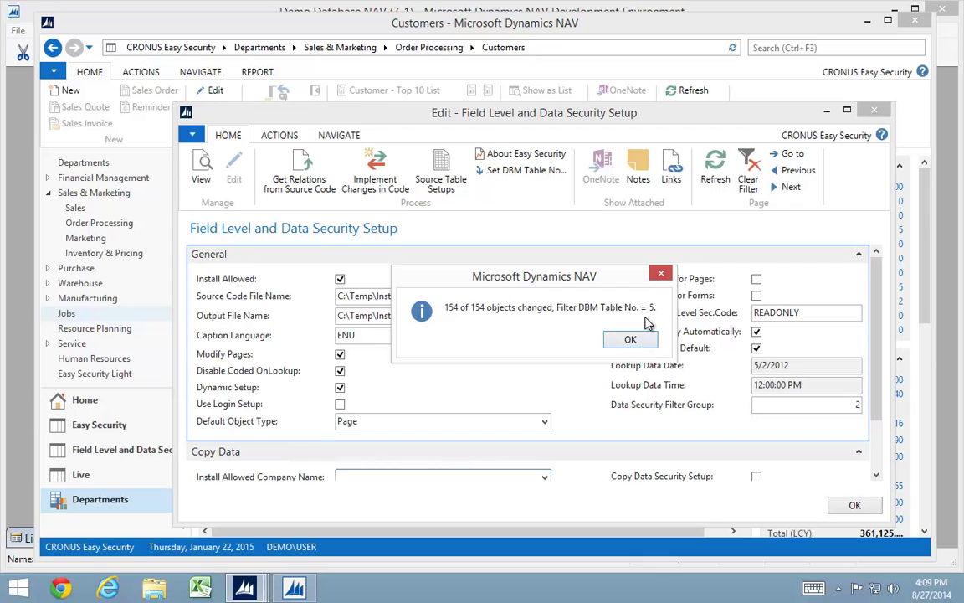
click(630, 341)
Switch to the Development Environment, filter the objects by DBM Table No., and export them all as text to Install3.txt in the Temp folder.
click(293, 586)
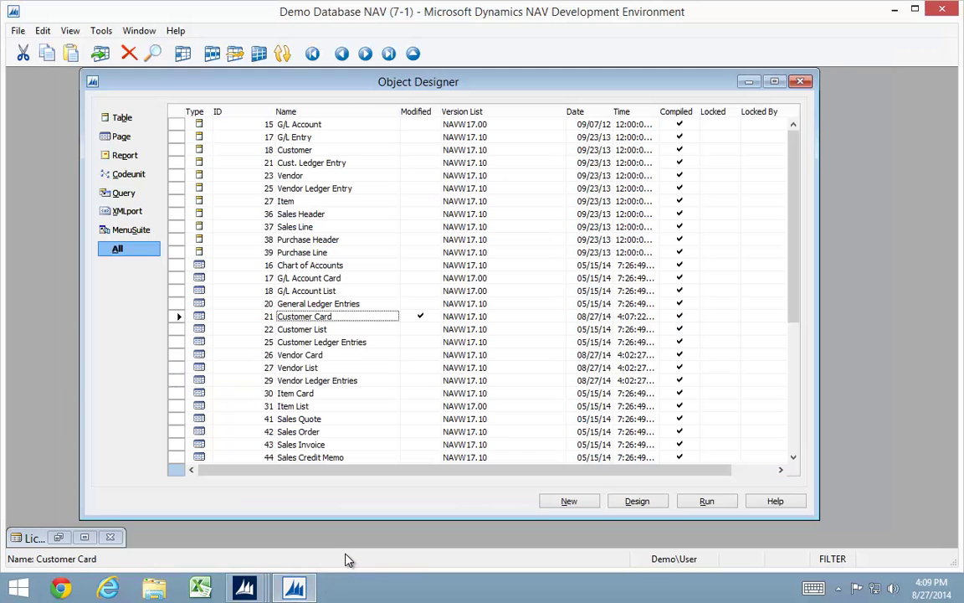
key(ctrl+F7)
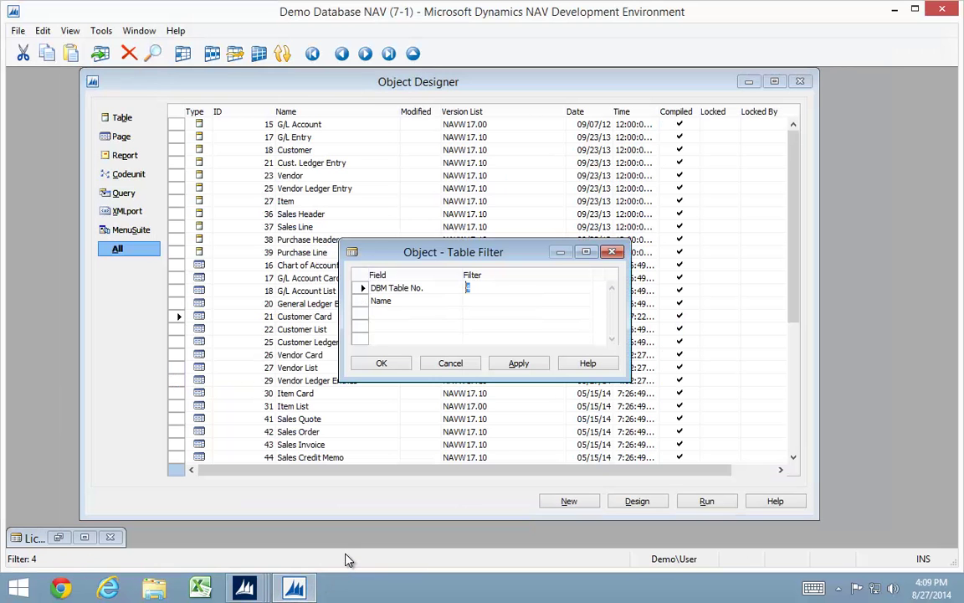
key(Return)
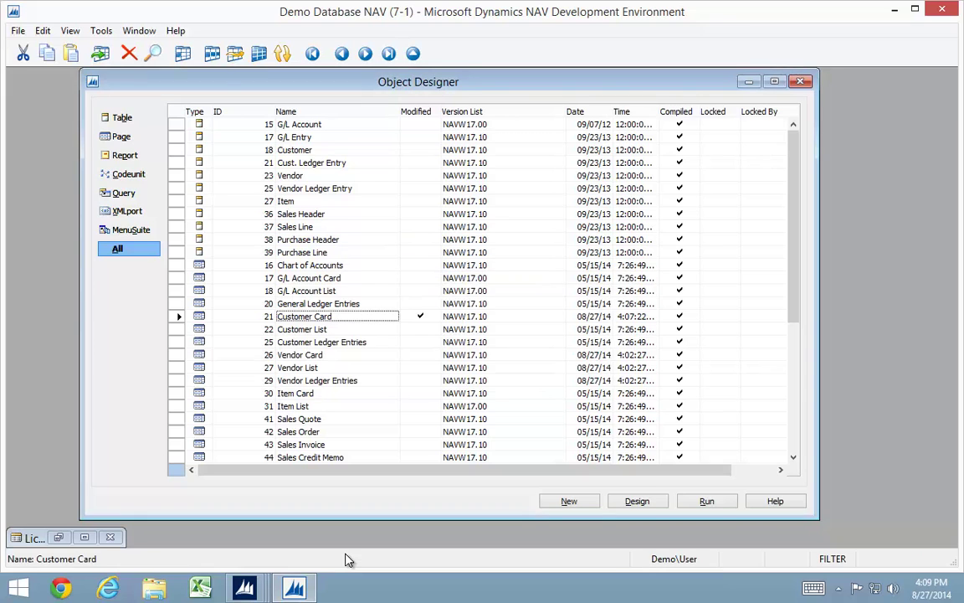
key(ctrl+a)
key(alt+f)
key(e)
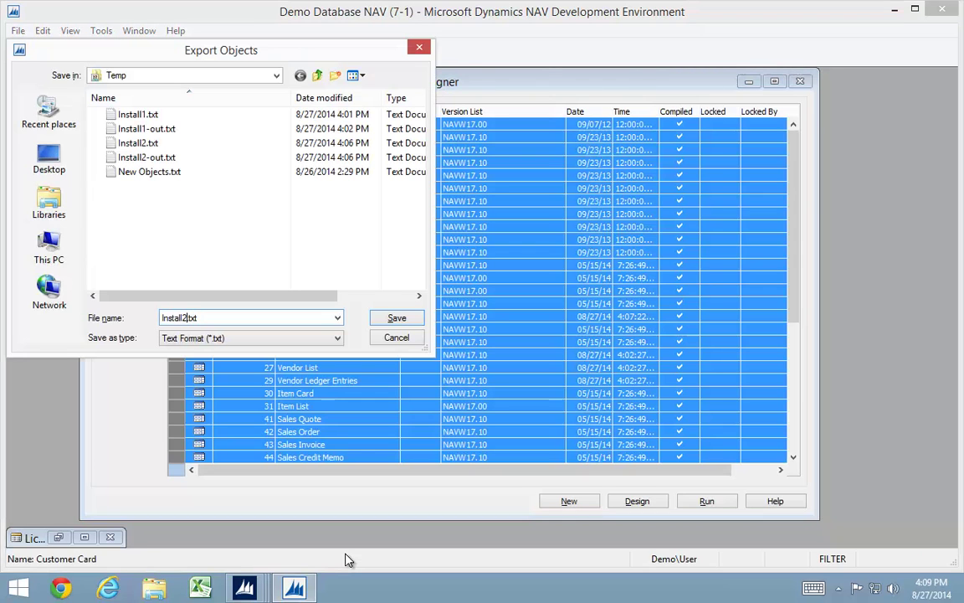
key(Return)
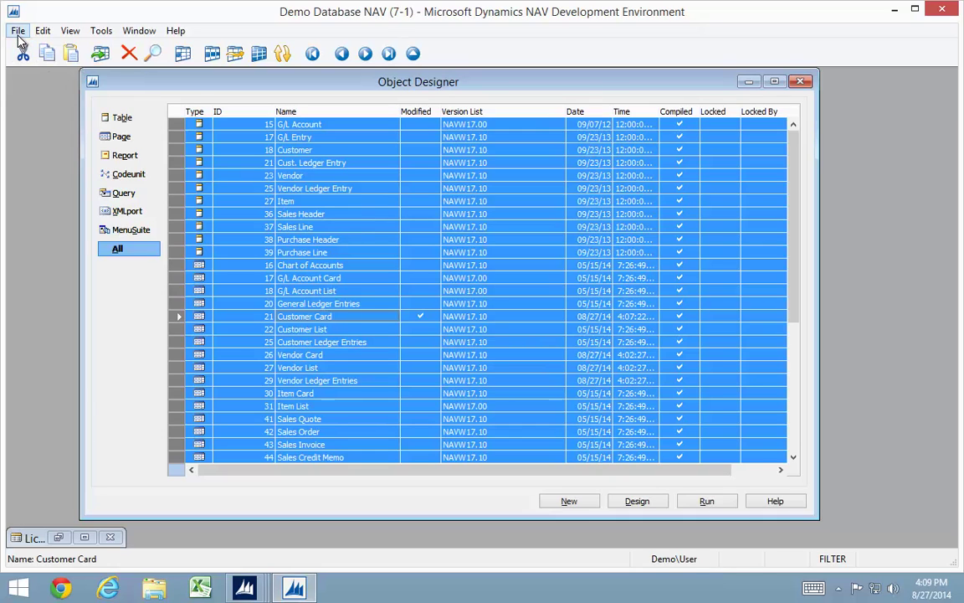
In the Field Level and Data Security Setup, set the source code file to C:\Temp\Install3.txt and implement the changes in code.
key(alt+Tab)
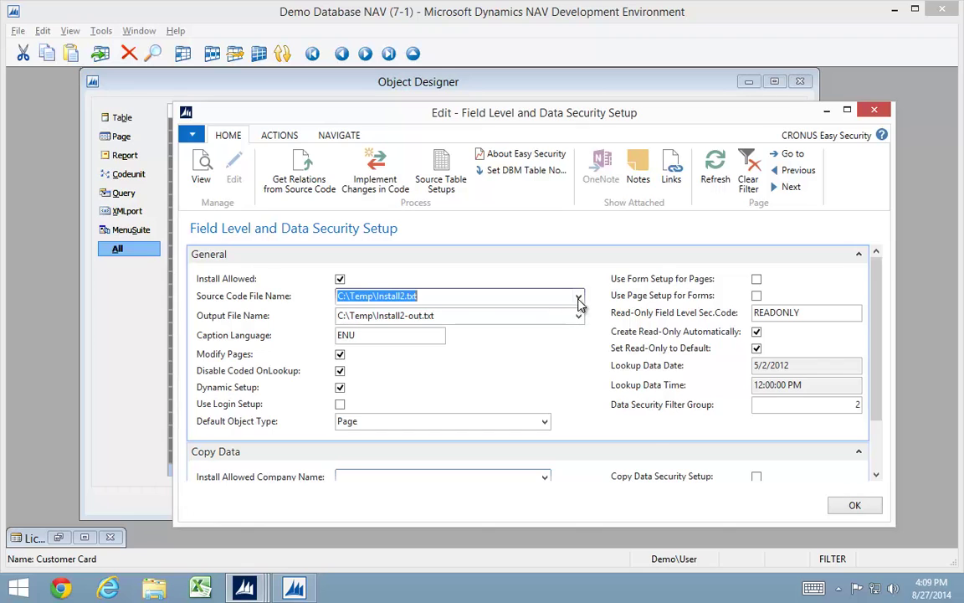
click(579, 300)
click(393, 293)
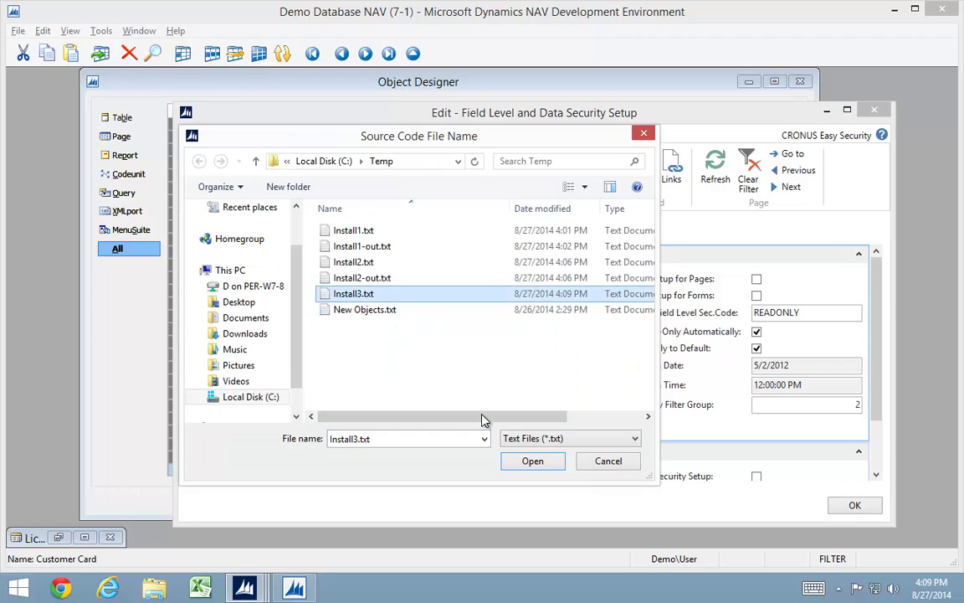
click(533, 462)
click(375, 181)
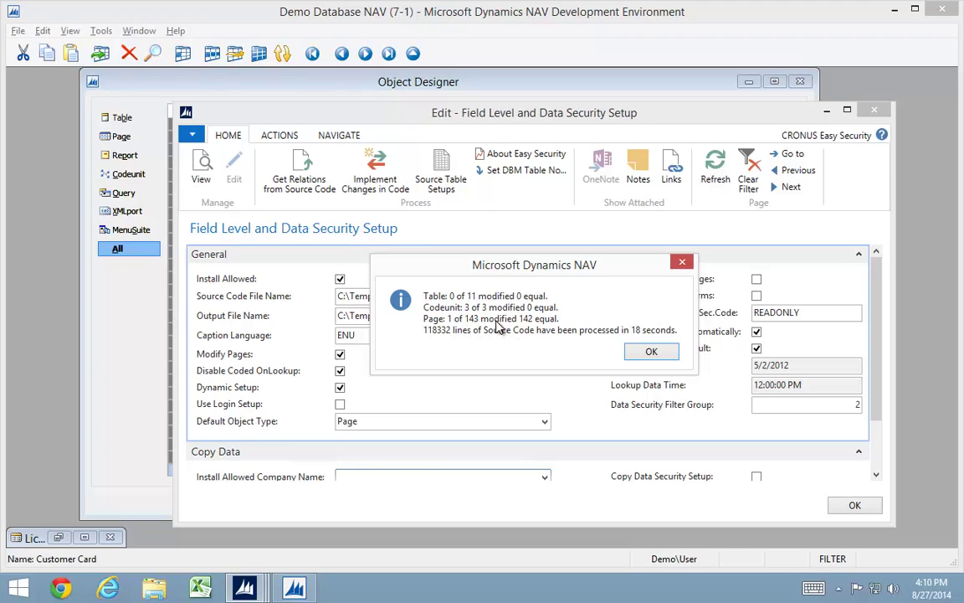
click(652, 352)
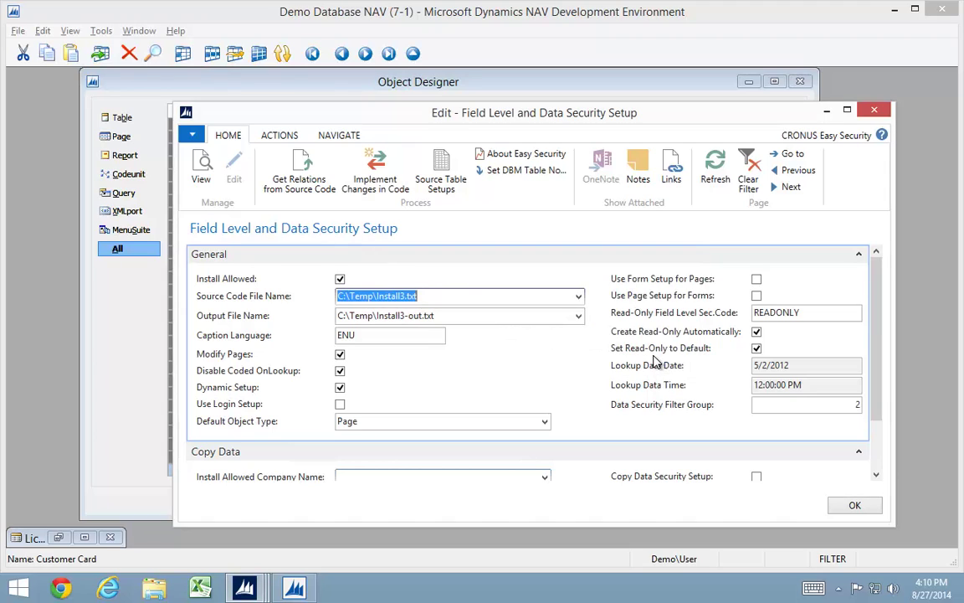
Switch to the Development Environment and import the objects from Install3-out.txt in the Temp folder.
click(156, 466)
key(alt+f)
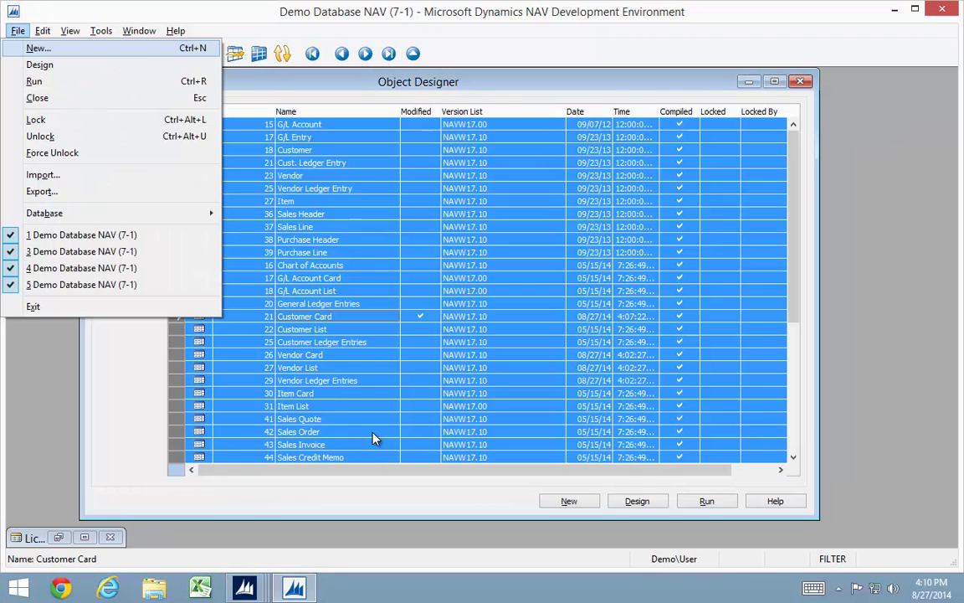
key(i)
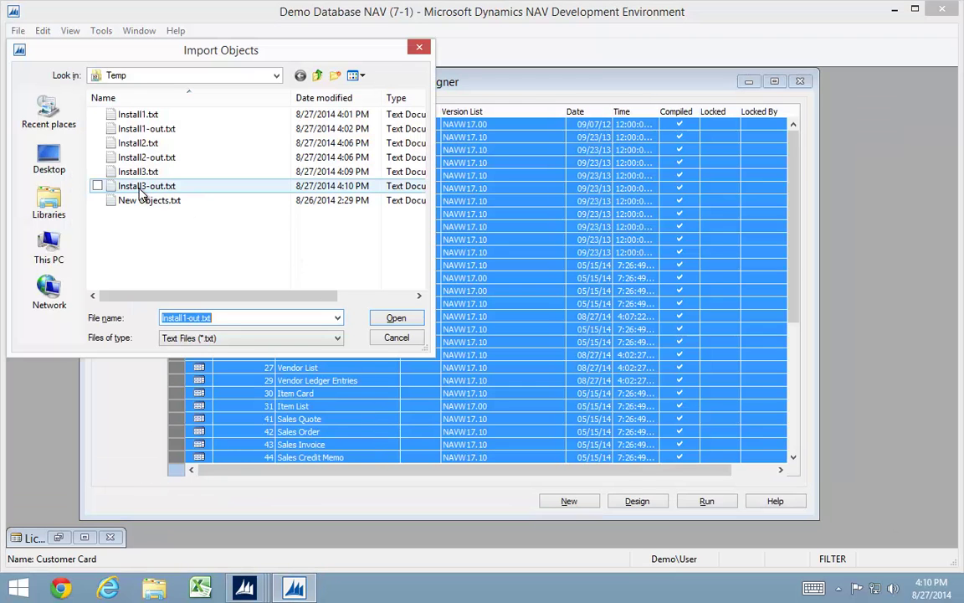
click(150, 186)
click(395, 320)
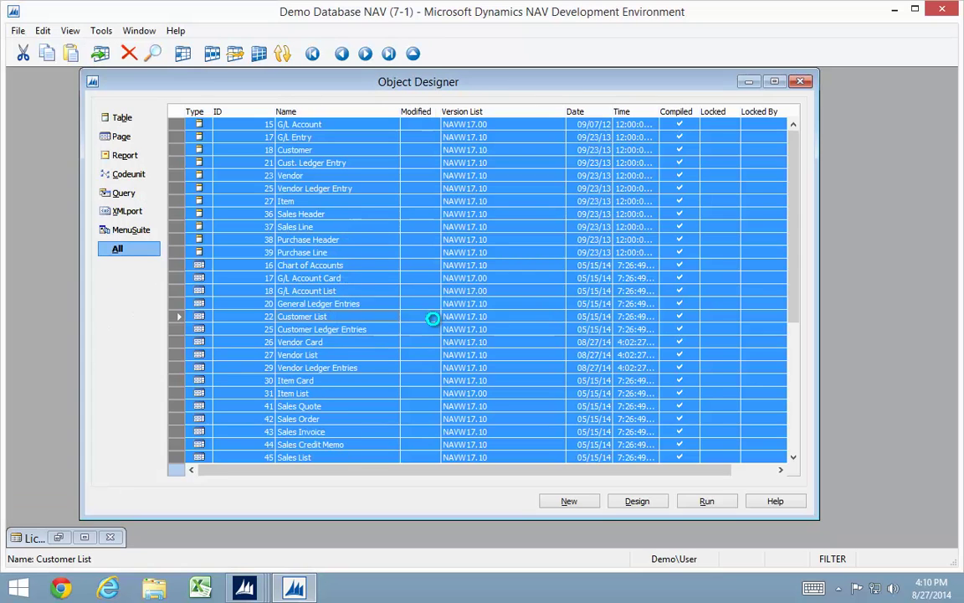
Filter the objects in the Object Designer to those with Compiled set to No.
key(ctrl+F7)
click(434, 319)
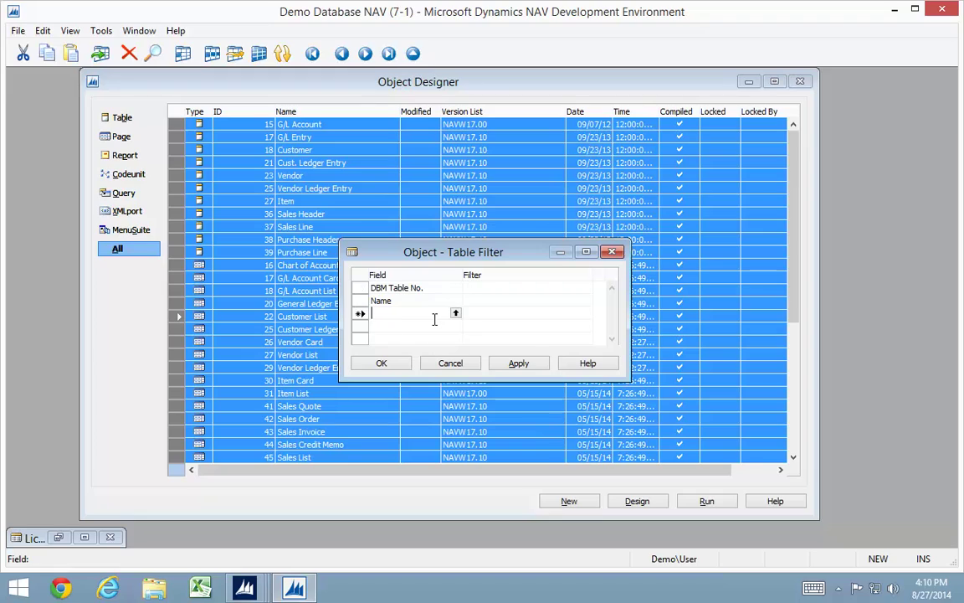
key(Tab)
key(shift+Tab)
key(Up)
text(co)
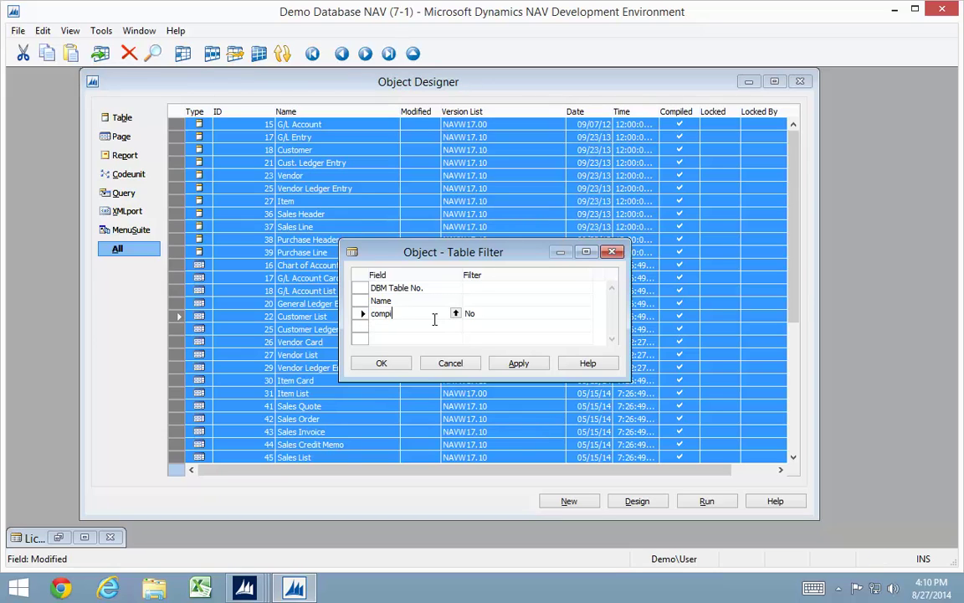
key(Tab)
text(No)
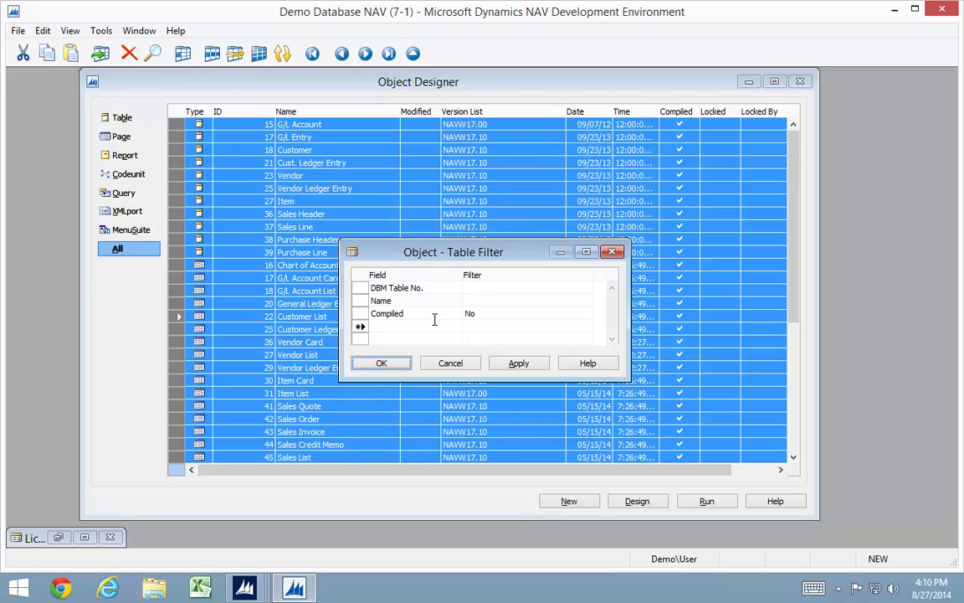
key(Return)
Compile all the filtered objects, including the ES FLADS codeunits and the Customer Card page.
key(Right)
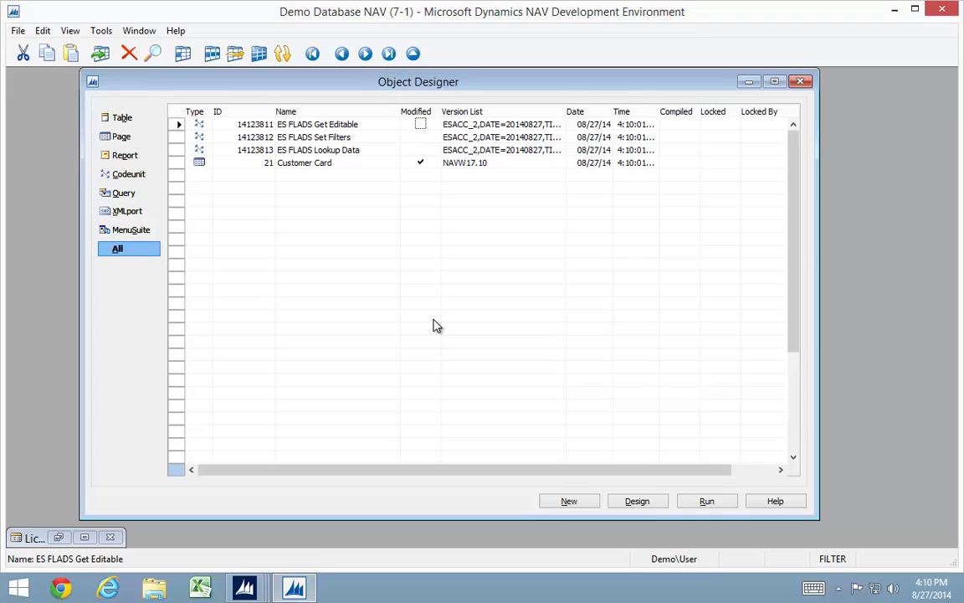
key(Down)
key(Down)
key(Down)
key(Right)
key(Right)
key(Right)
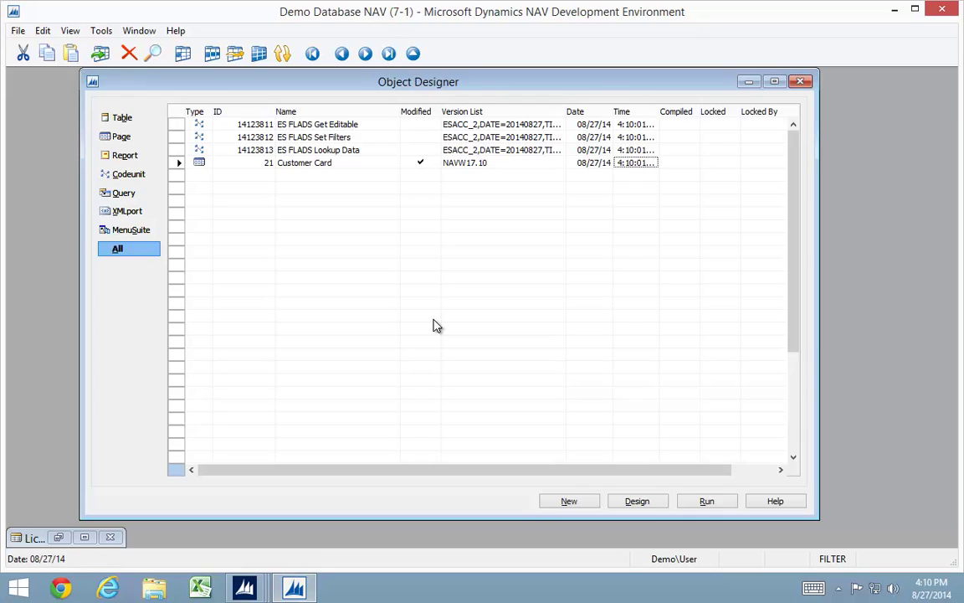
key(ctrl+a)
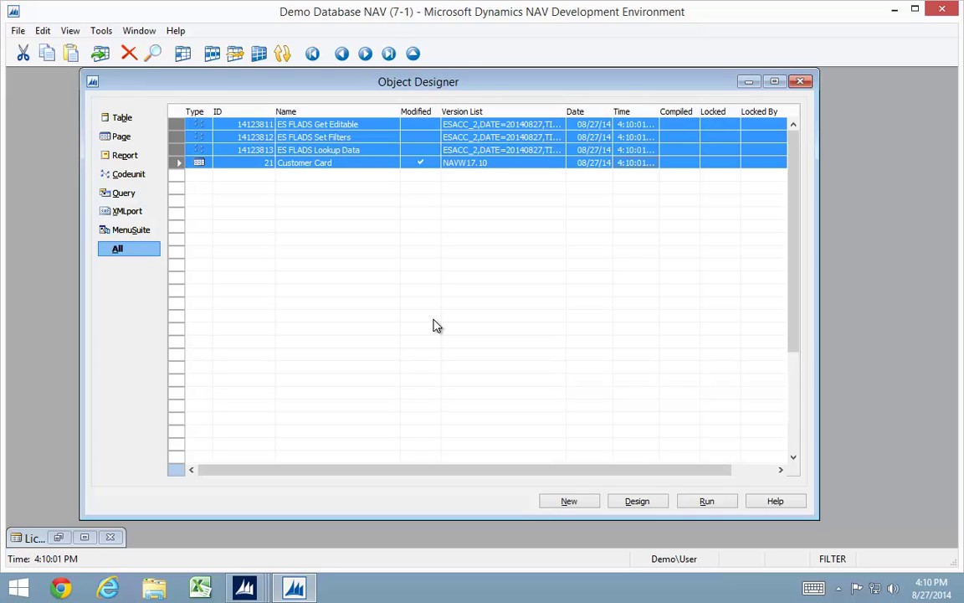
key(F11)
key(Left)
key(Return)
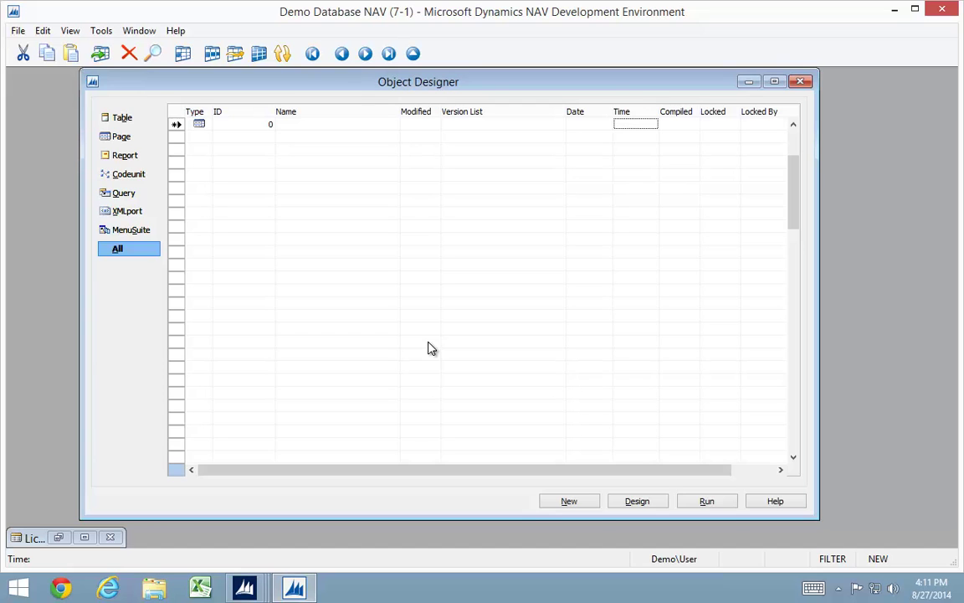
Switch to the Customers list in Dynamics NAV and check whether Name 2 is editable on the John Haddock Insurance Co. card.
key(alt+Tab)
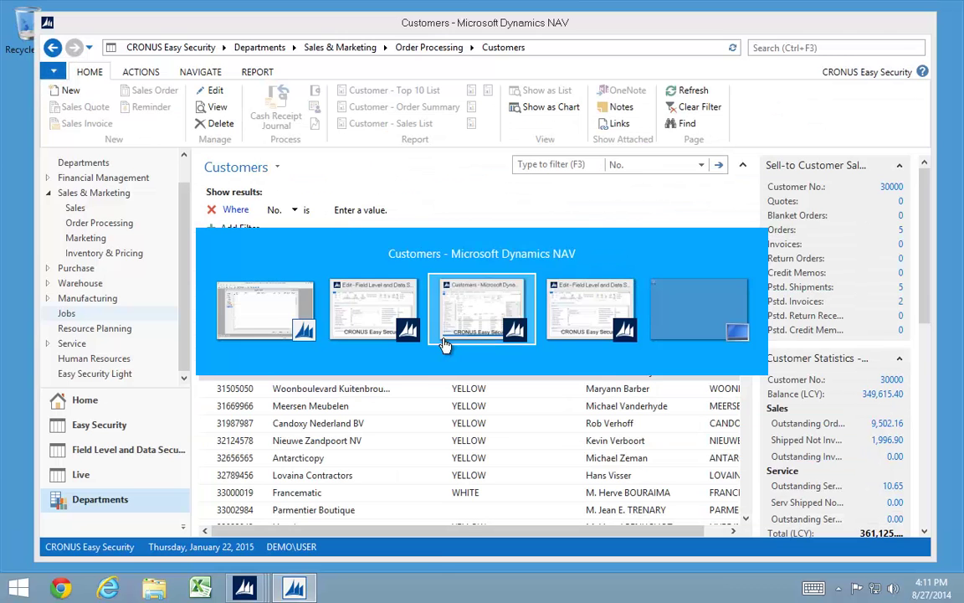
click(445, 345)
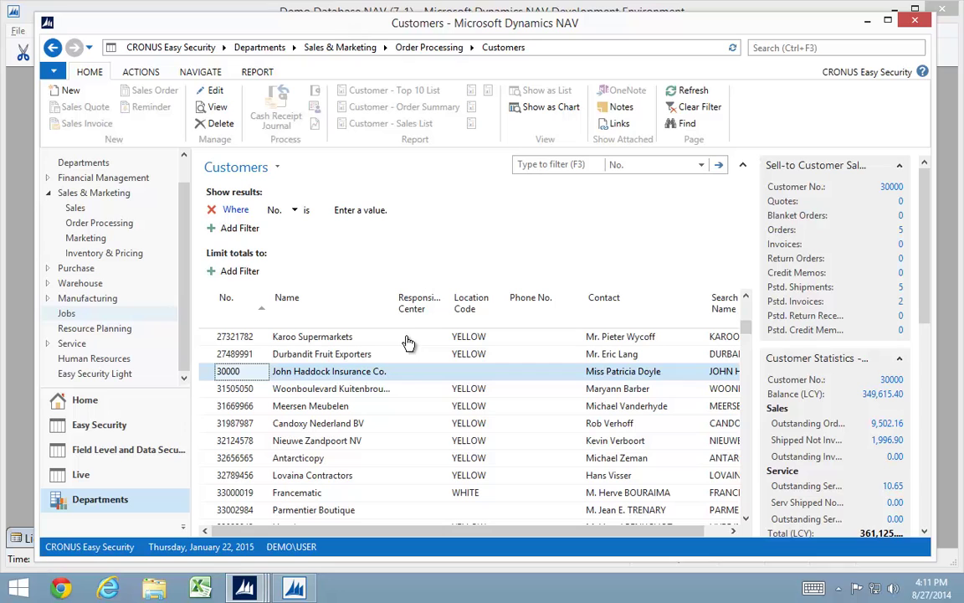
double_click(219, 373)
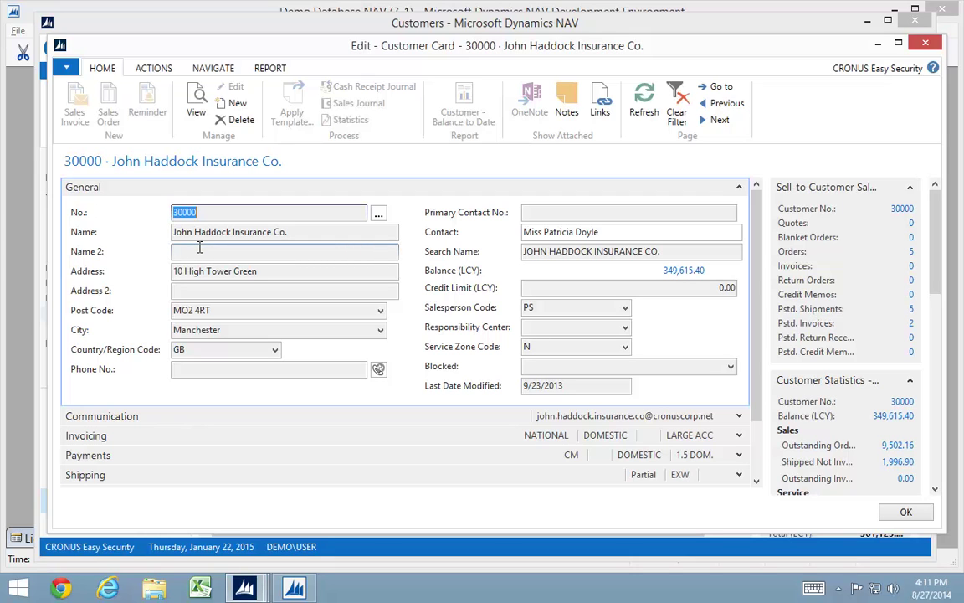
key(Escape)
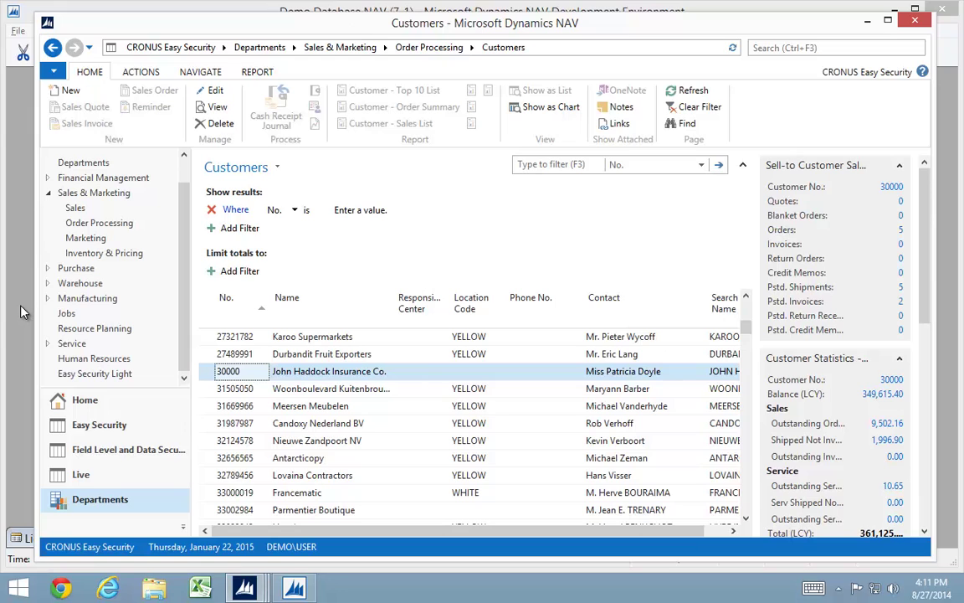
Return to the Development Environment and start a new List page for the Customer table using the wizard.
key(alt+Tab)
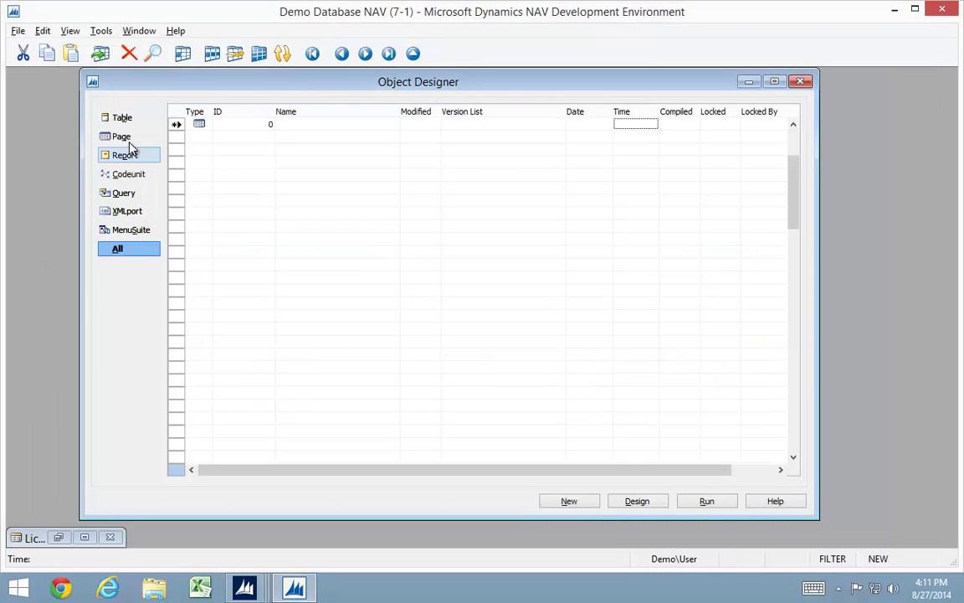
click(115, 137)
click(564, 505)
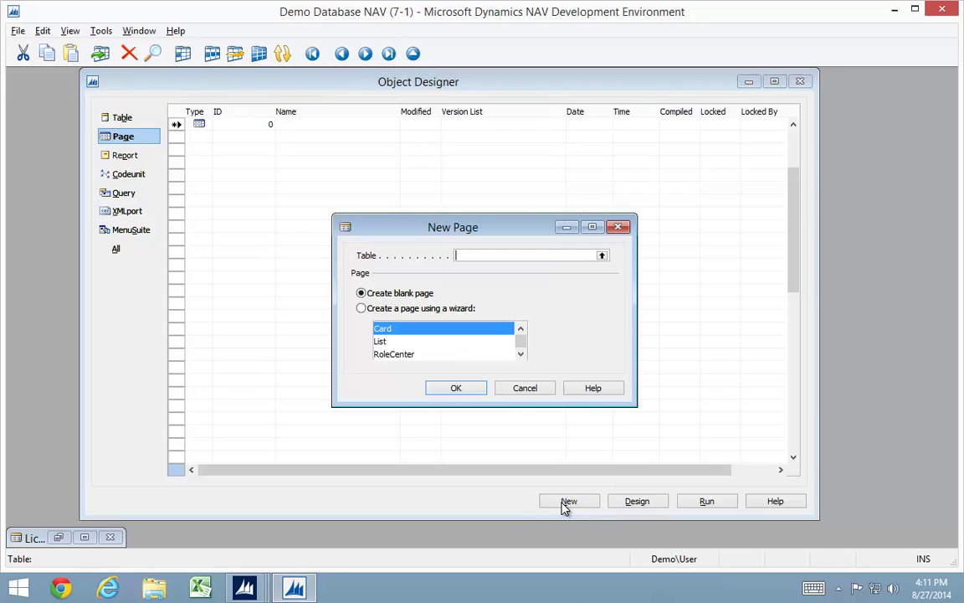
text(Customer)
key(Tab)
click(385, 341)
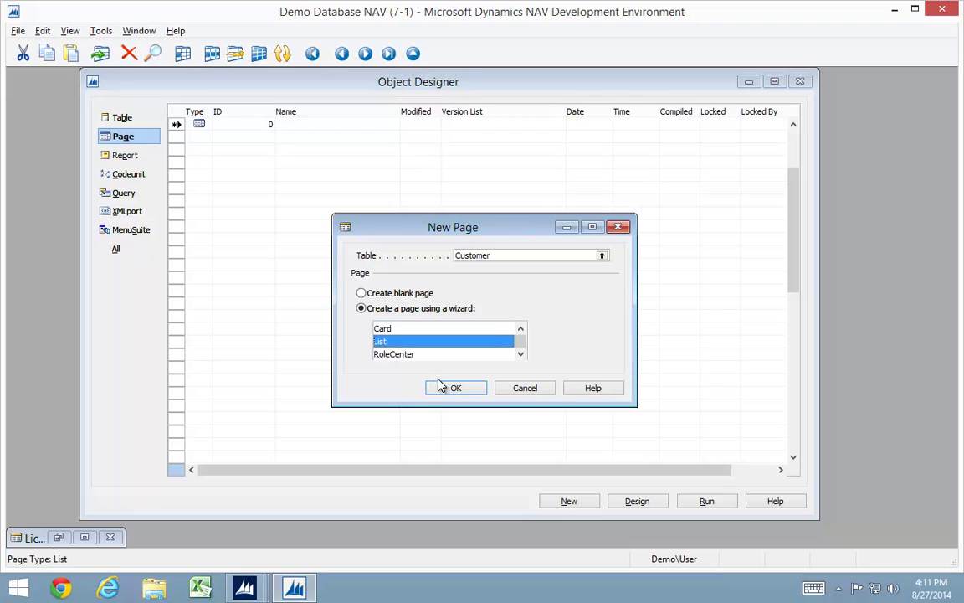
click(457, 385)
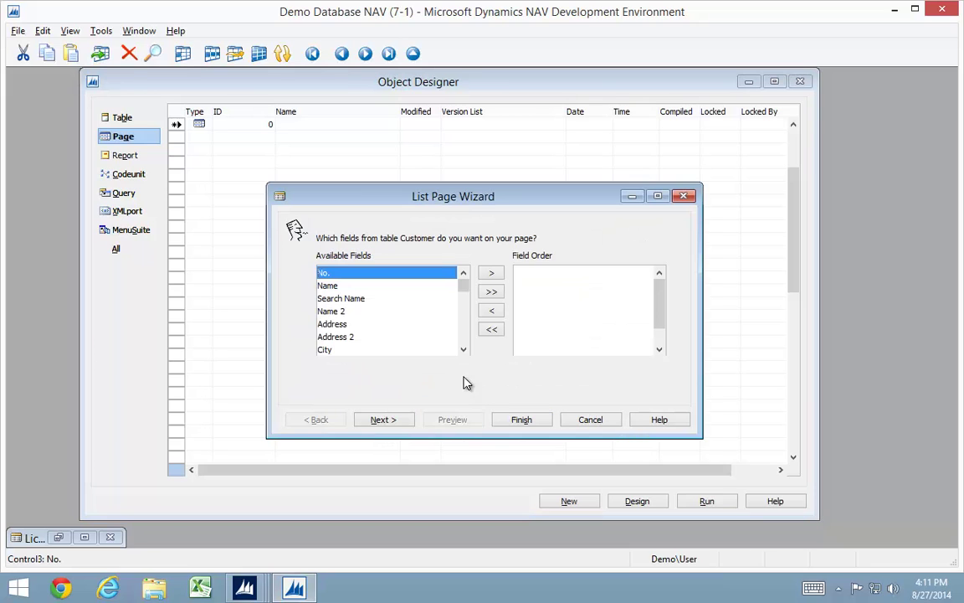
Add the fields No., Name, Address and Address 2 to the new list page and finish the wizard.
click(491, 273)
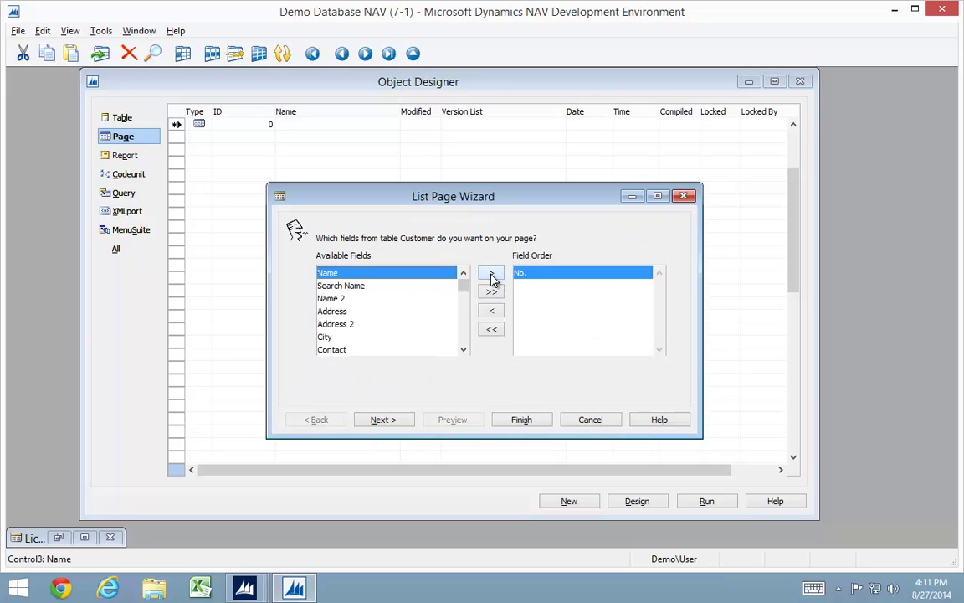
click(491, 274)
click(330, 299)
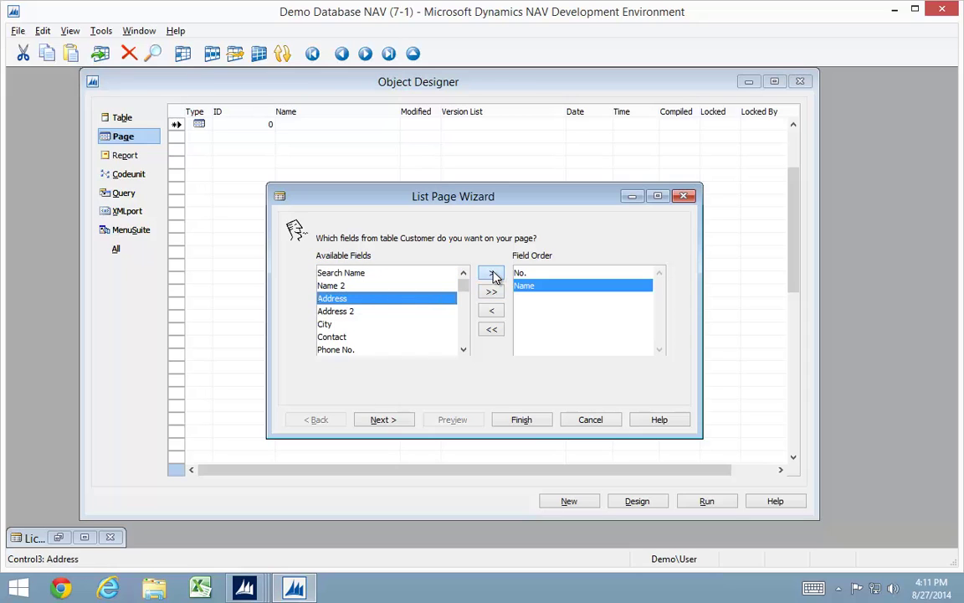
click(491, 273)
click(491, 273)
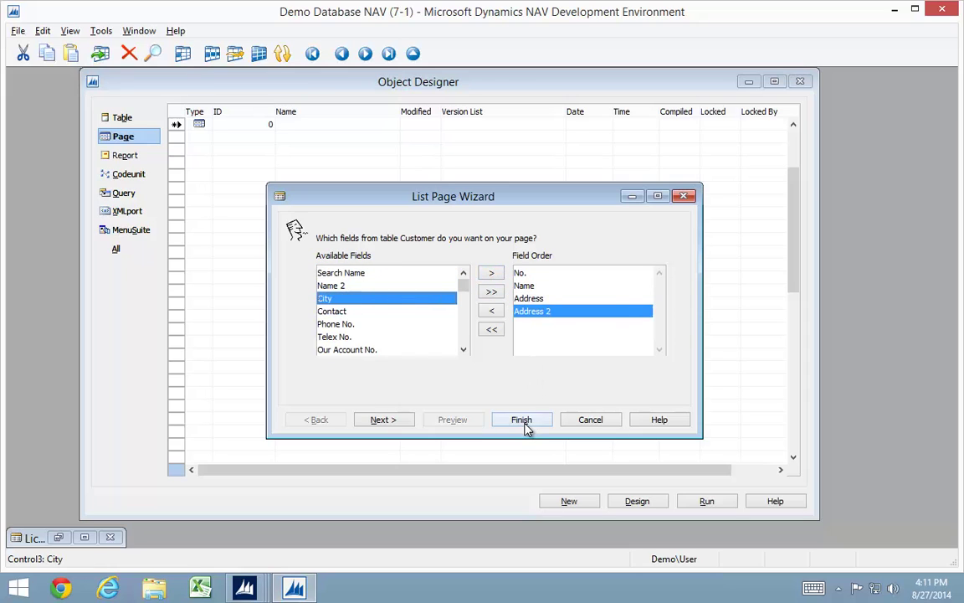
click(523, 421)
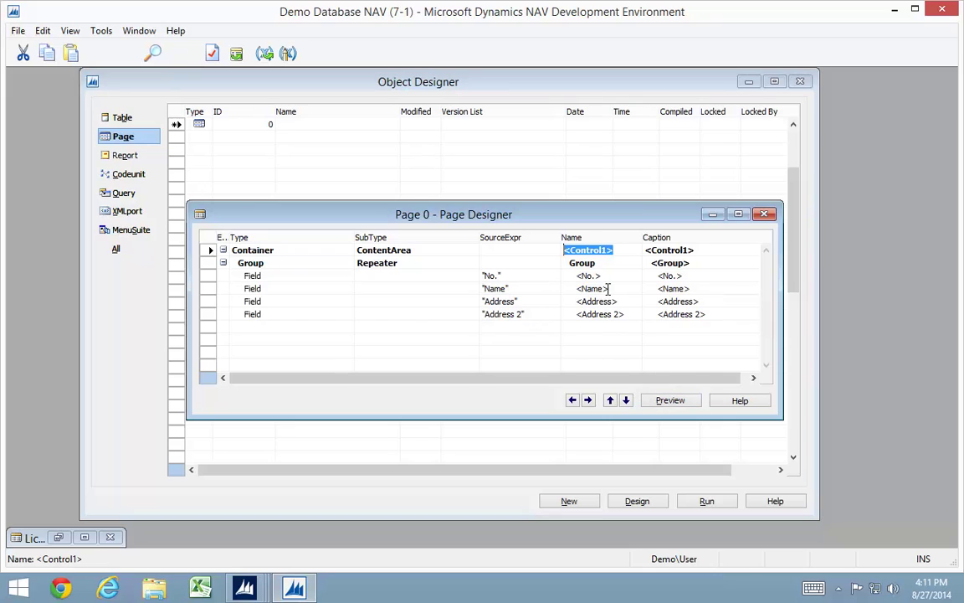
Save and compile the new page with ID 50000 and the name Customer List Short.
key(Escape)
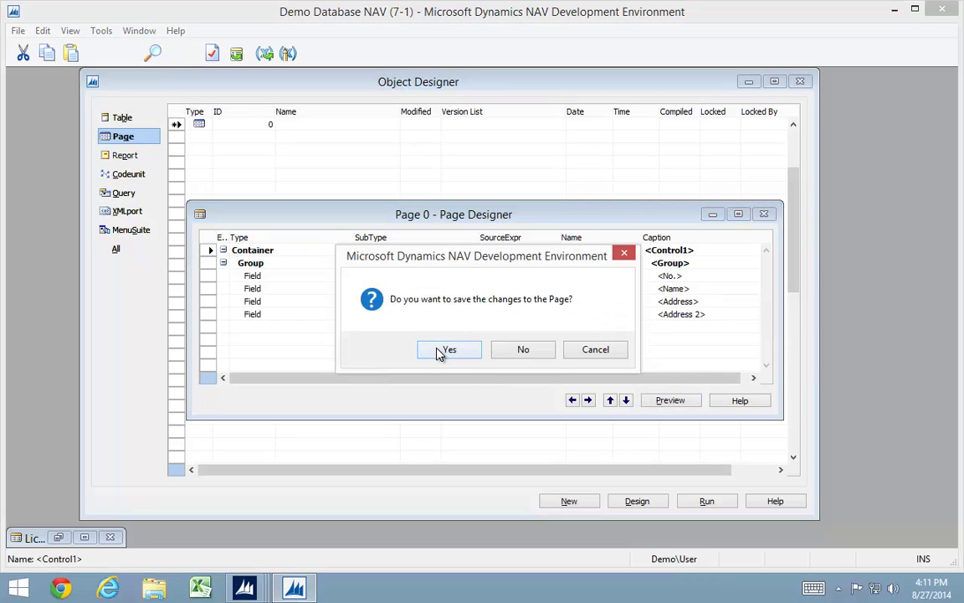
click(441, 350)
key(shift+Tab)
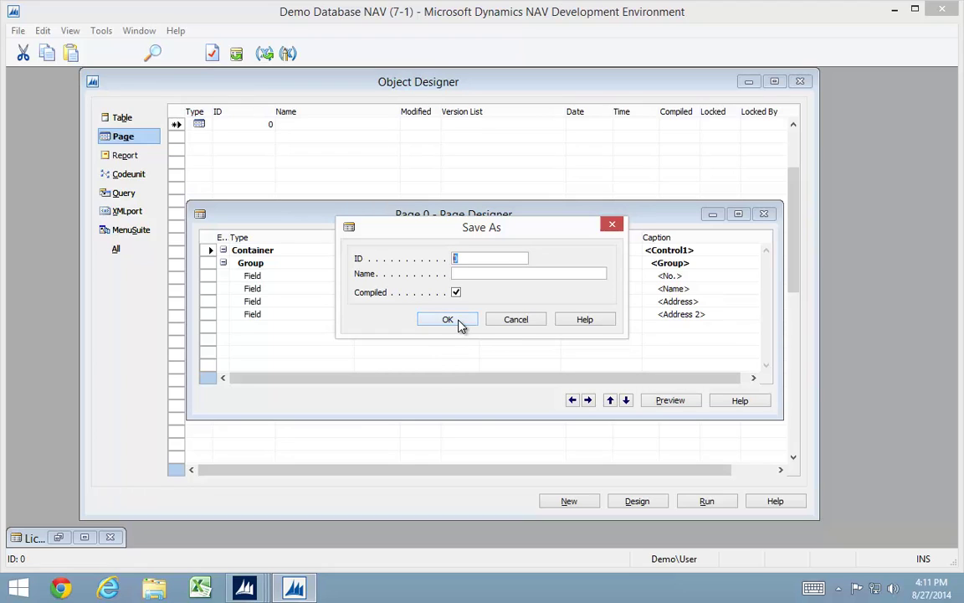
text(50000)
key(Tab)
text(Customer )
text(List 2nd)
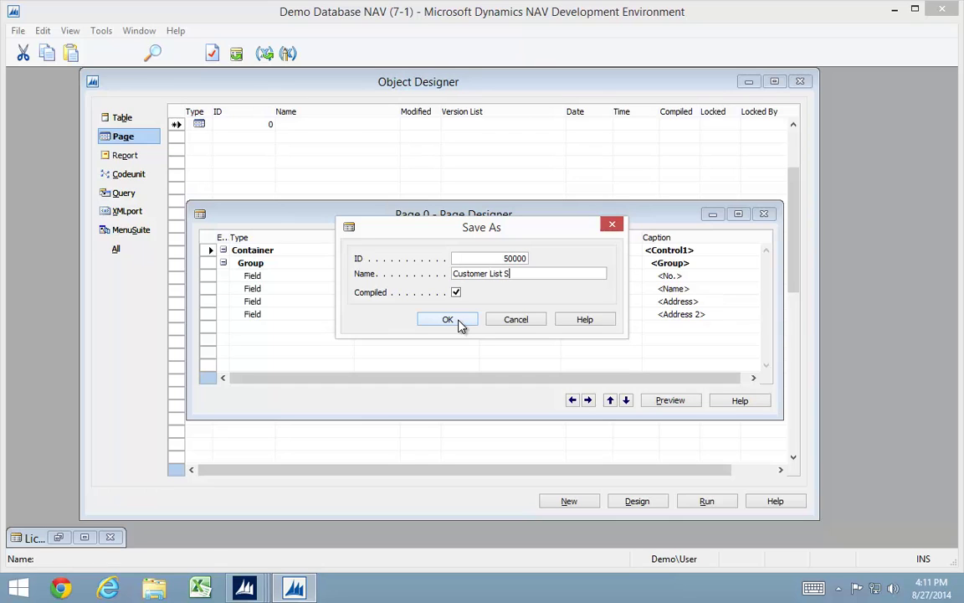
click(459, 325)
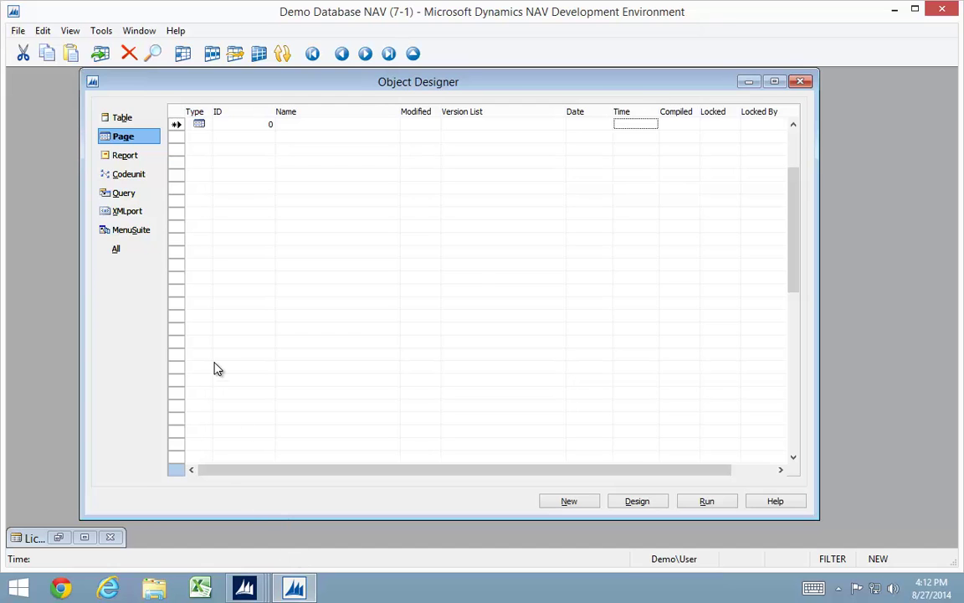
Clear the filter on the page objects and find the page with ID 50000.
key(ctrl+F7)
key(Return)
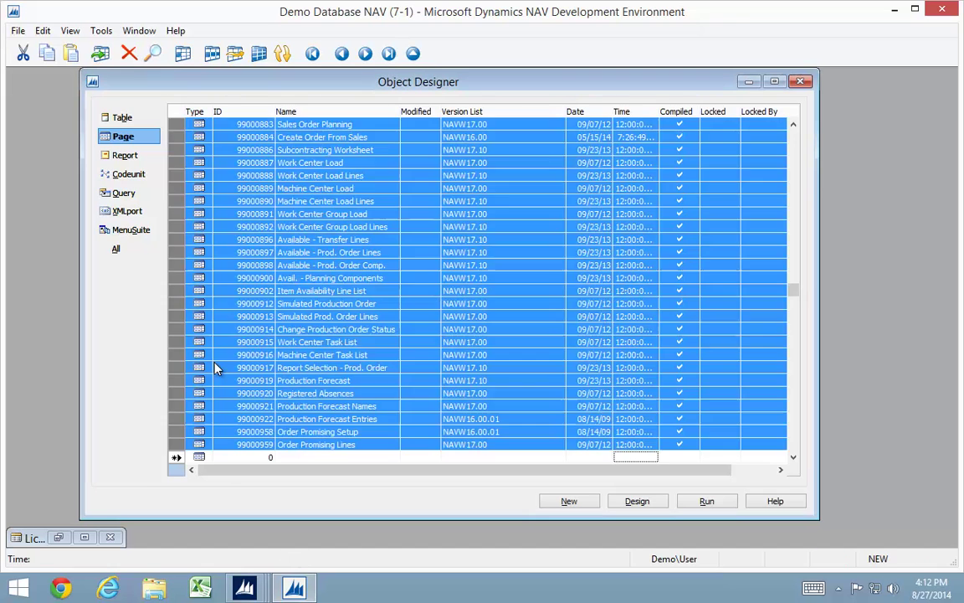
key(Left)
key(Left)
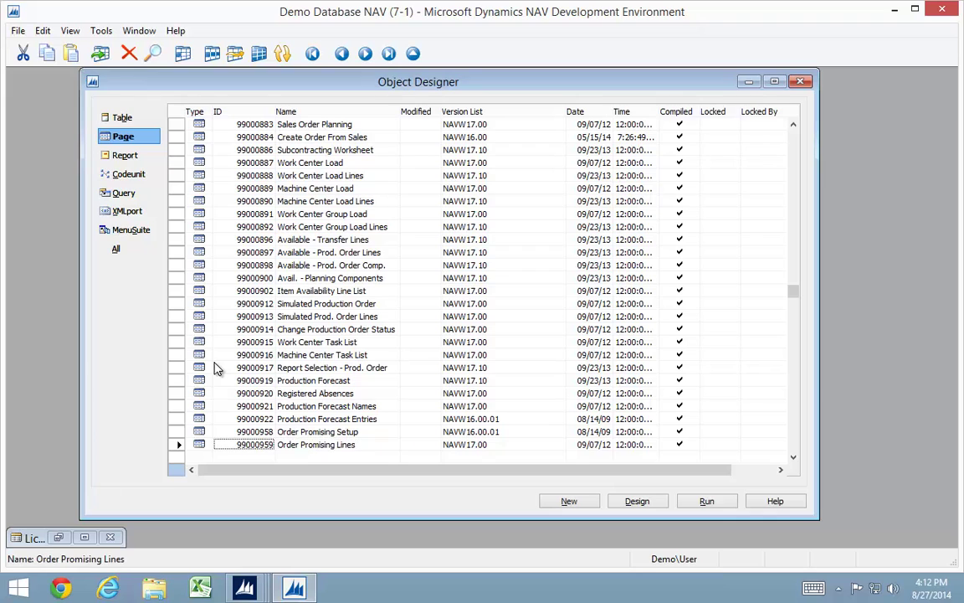
key(Left)
key(ctrl+f)
text(50000)
key(Escape)
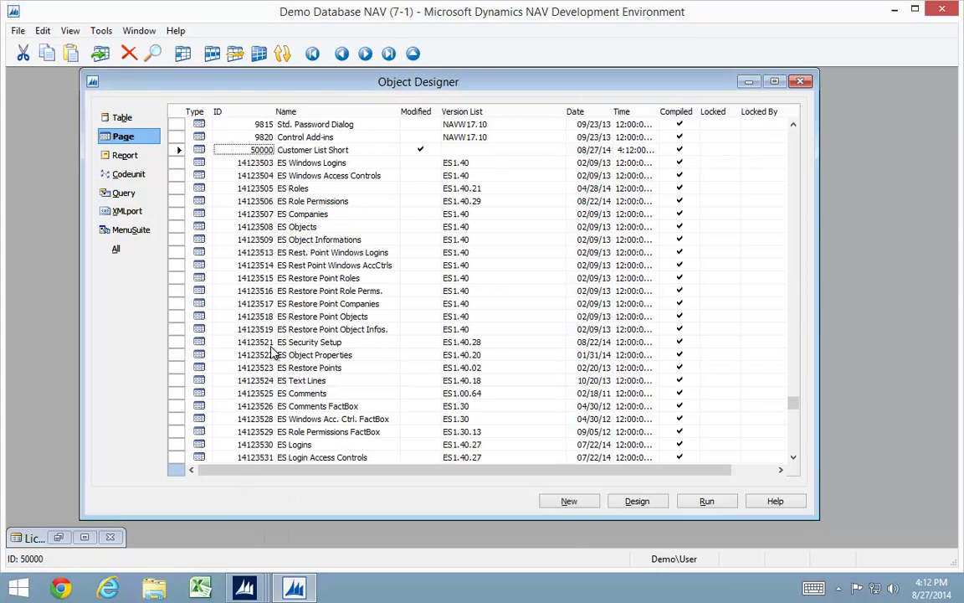
Run the Customer List Short page and check in edit mode whether the customer names can be edited.
key(alt+r)
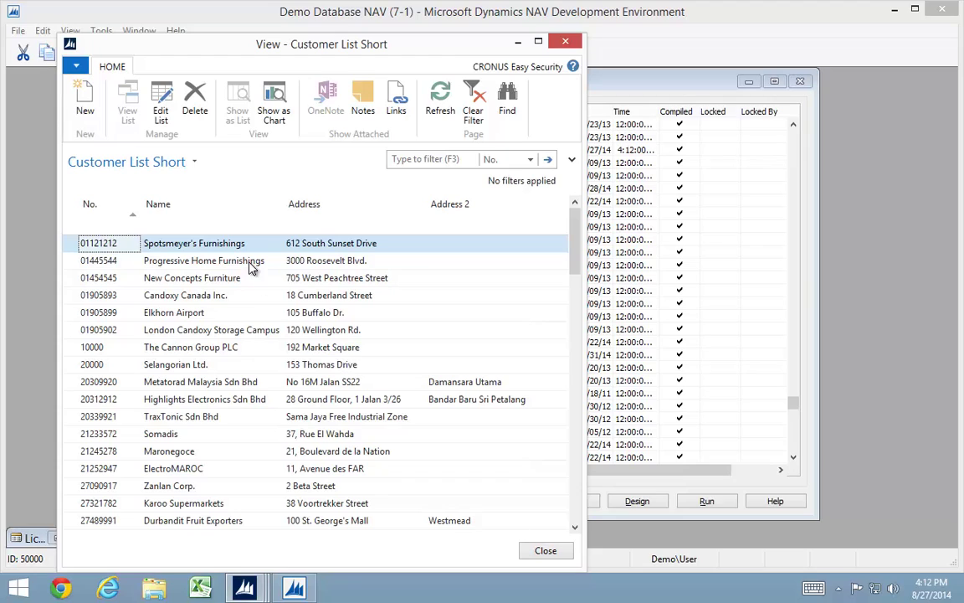
click(172, 277)
click(168, 295)
click(175, 312)
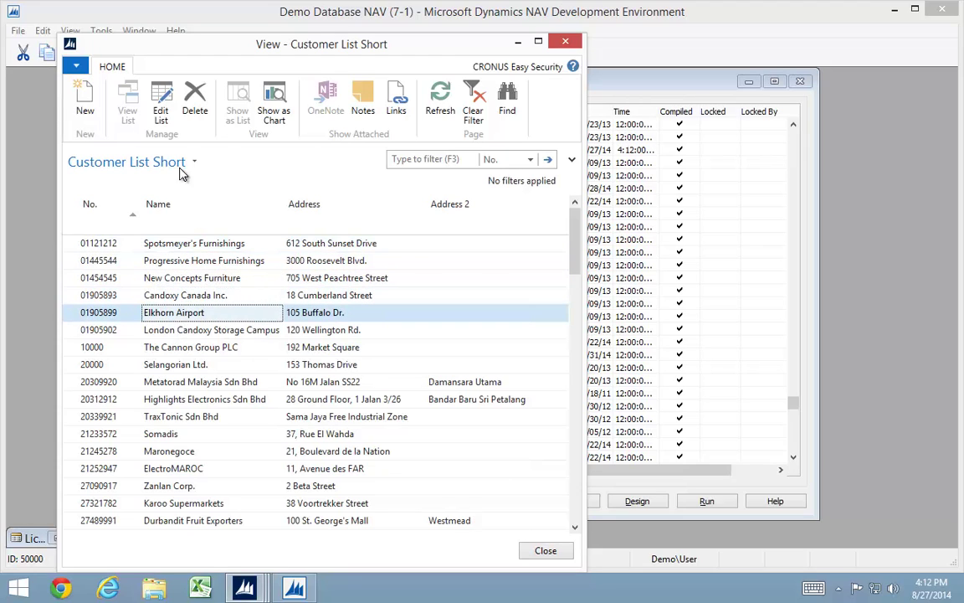
click(160, 113)
click(201, 295)
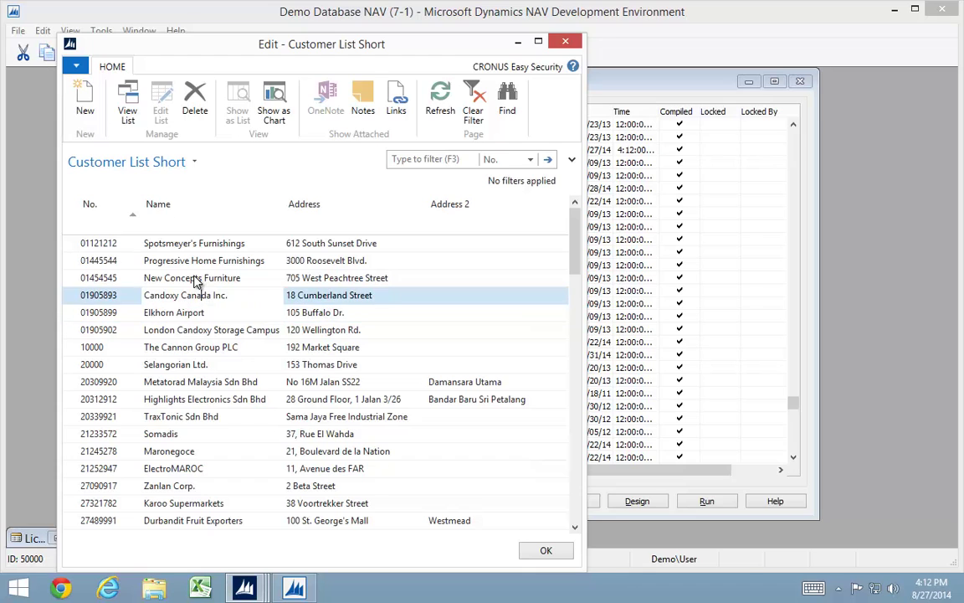
click(193, 277)
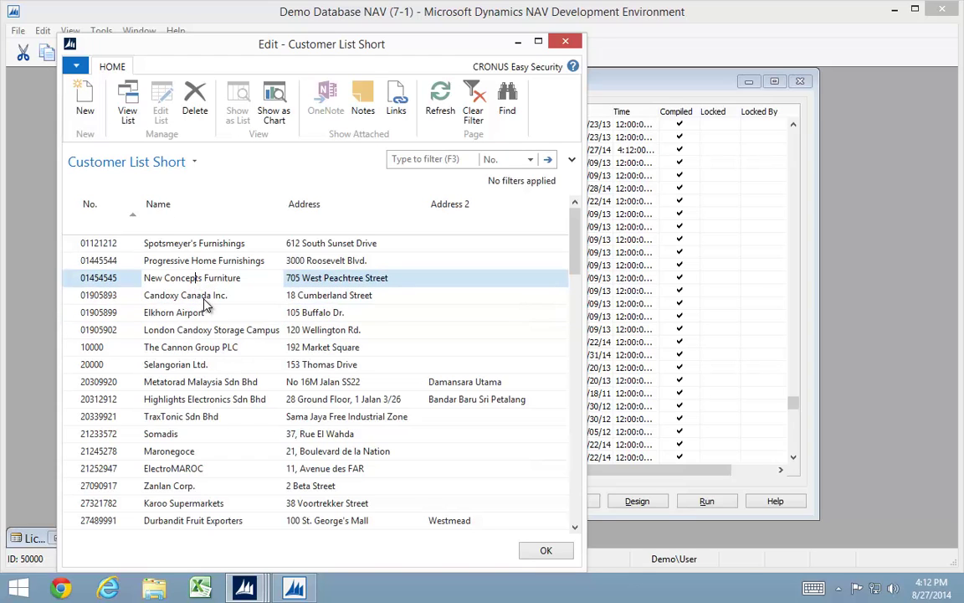
key(Escape)
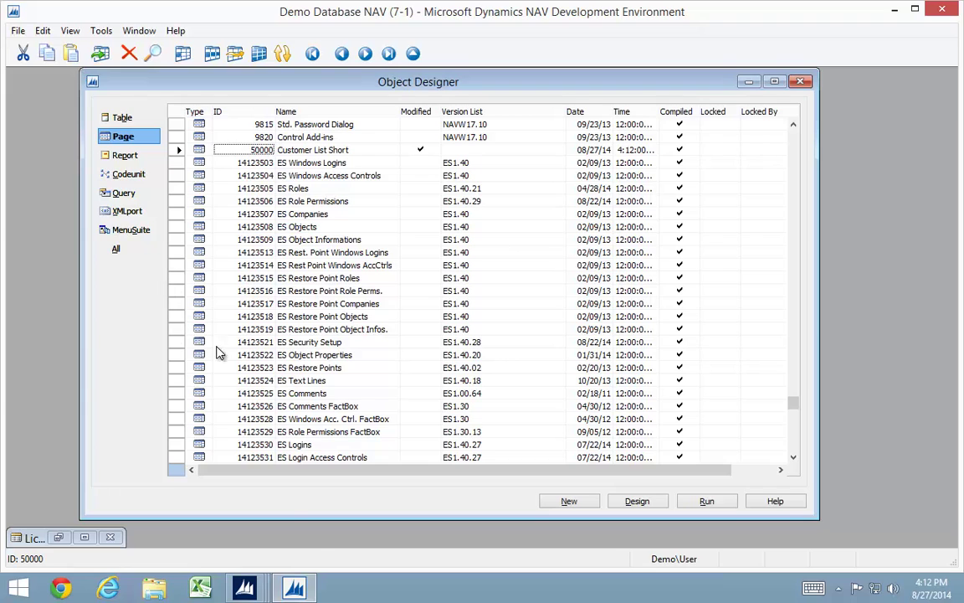
In the Field Level and Data Security Setup, set the DBM Table No. for Source Code Analysis (All), accepting the undocumented marking feature.
mouse_move(245, 591)
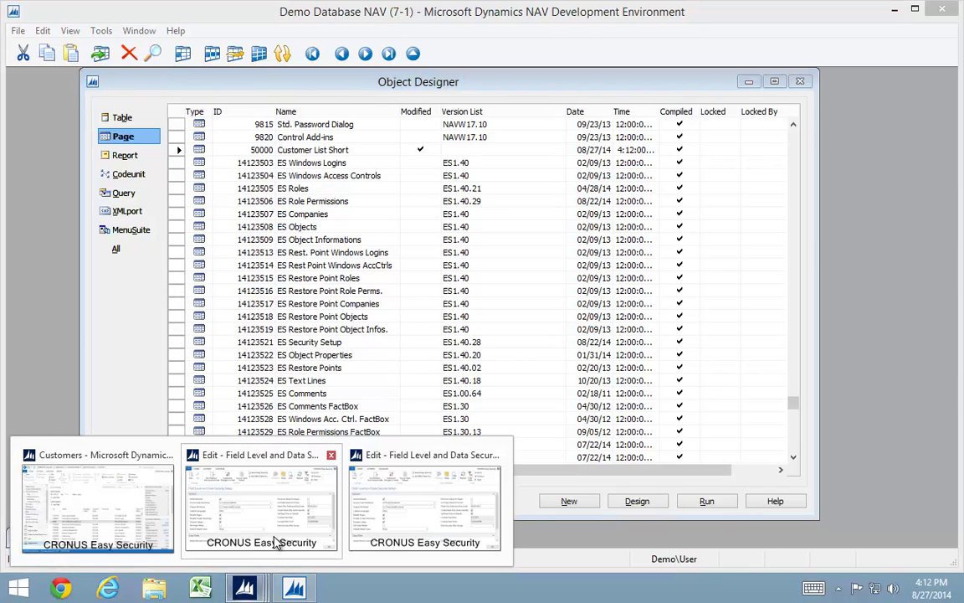
click(278, 518)
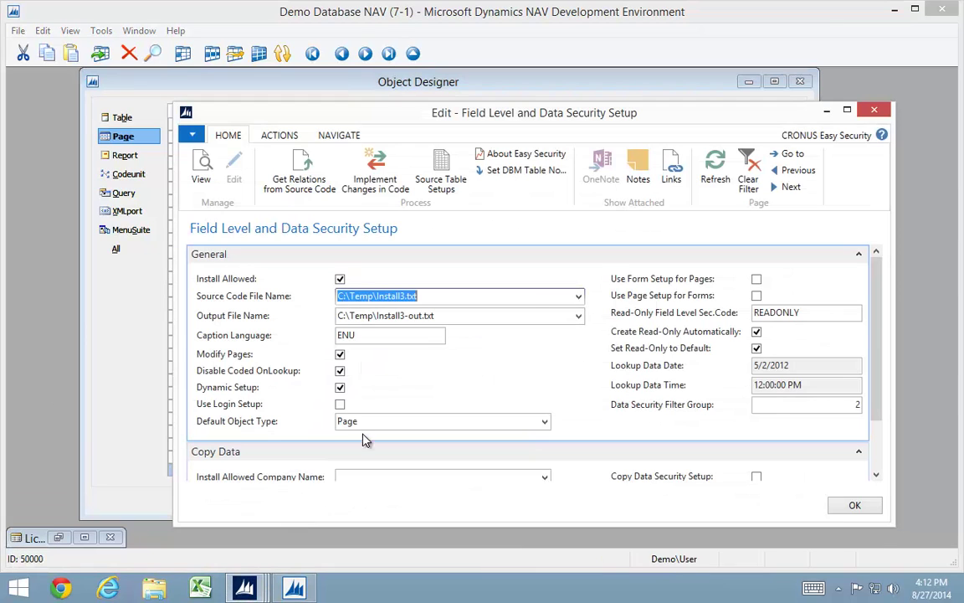
click(517, 172)
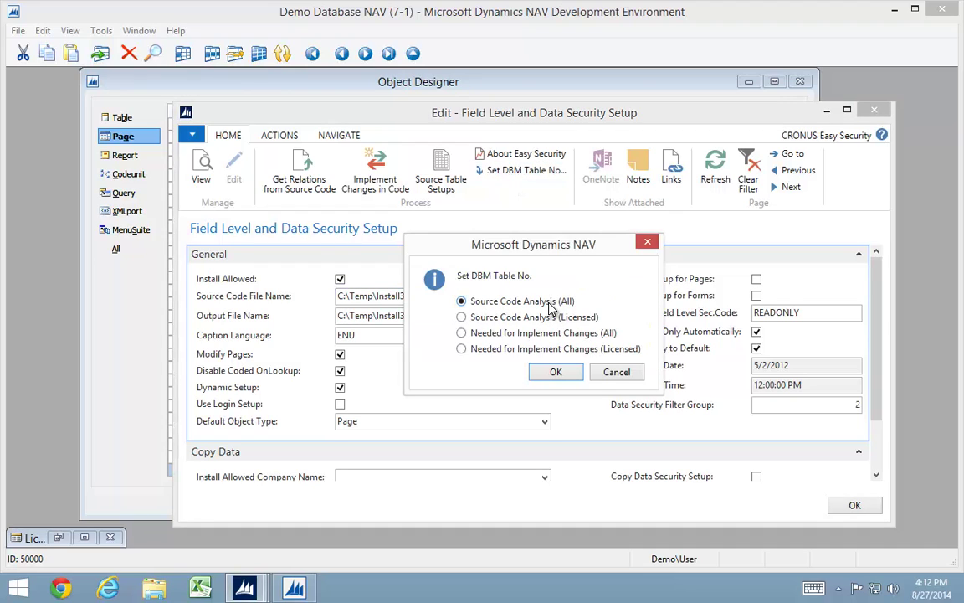
click(556, 377)
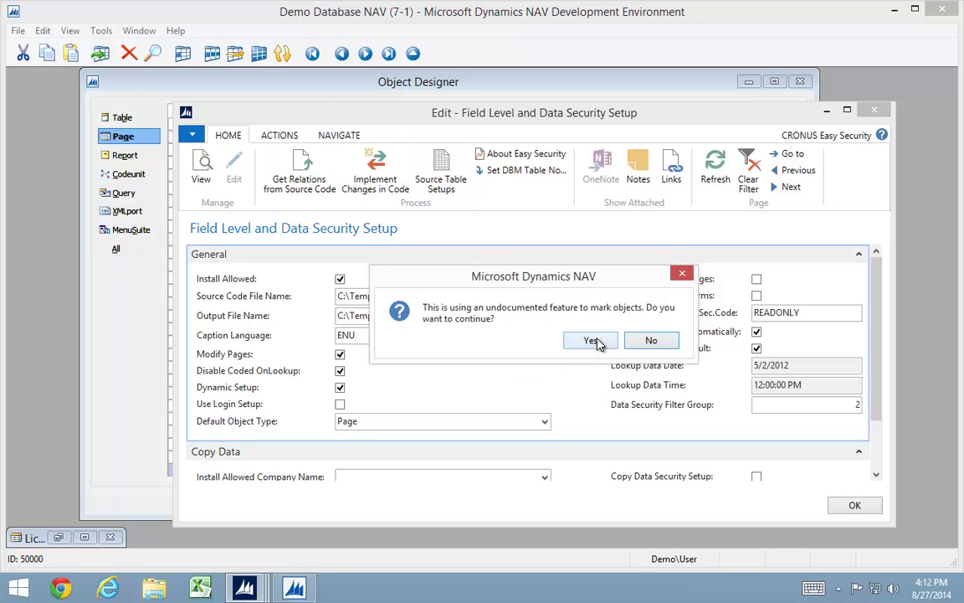
click(591, 342)
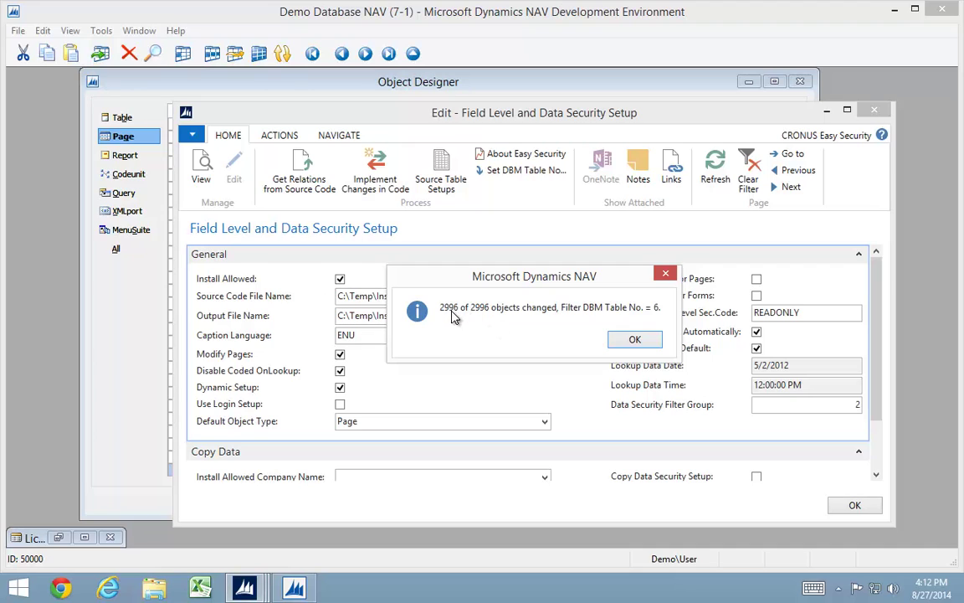
click(633, 340)
Switch to the NAV Development Environment and filter the page objects on DBM Table No. 6.
key(alt+Tab)
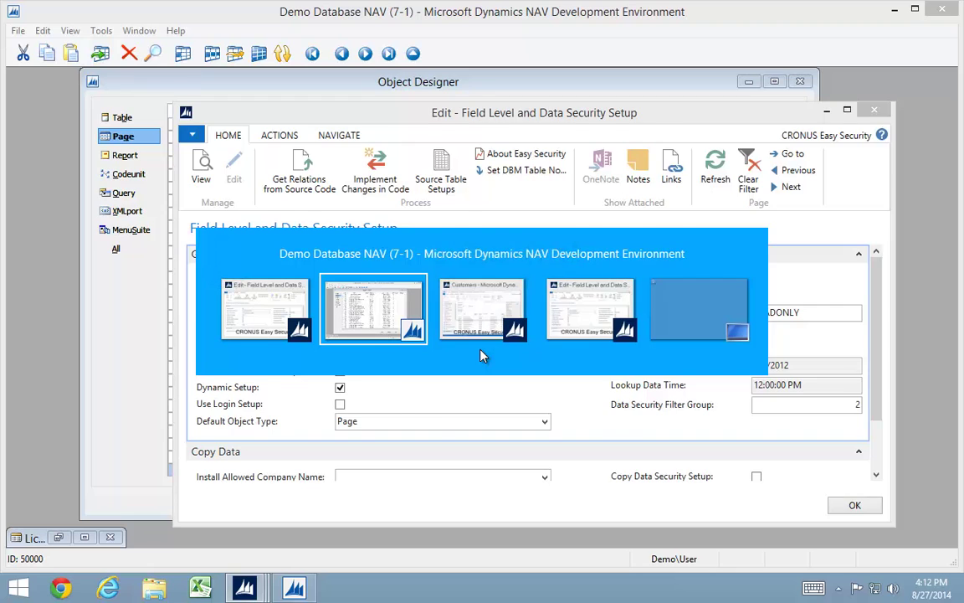
key(ctrl+F7)
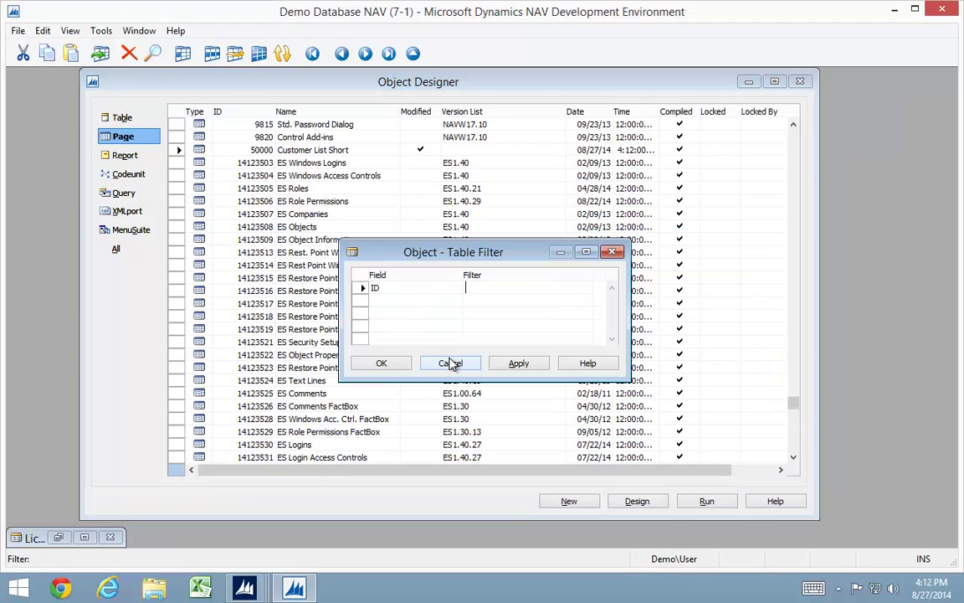
text(d)
key(Tab)
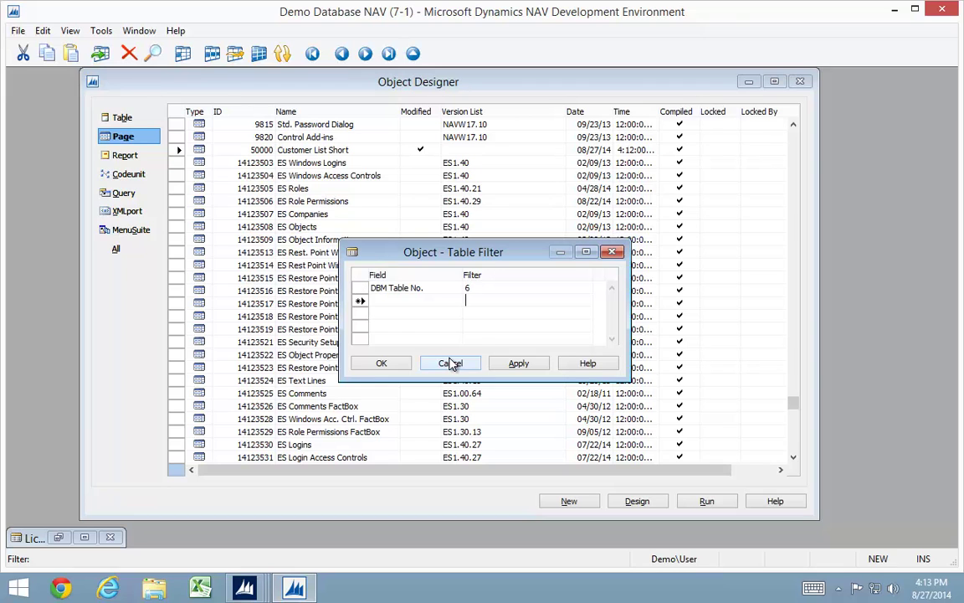
key(Return)
Look through the filtered page objects up to the start of the list.
key(Up)
key(Up)
key(Up)
key(Up)
key(Up)
key(Up)
key(Up)
key(Up)
key(Up)
key(Up)
key(Up)
key(Up)
key(Up)
key(Up)
key(Up)
key(Up)
key(Up)
key(Up)
key(Up)
key(Up)
key(Up)
key(Up)
key(Up)
key(Up)
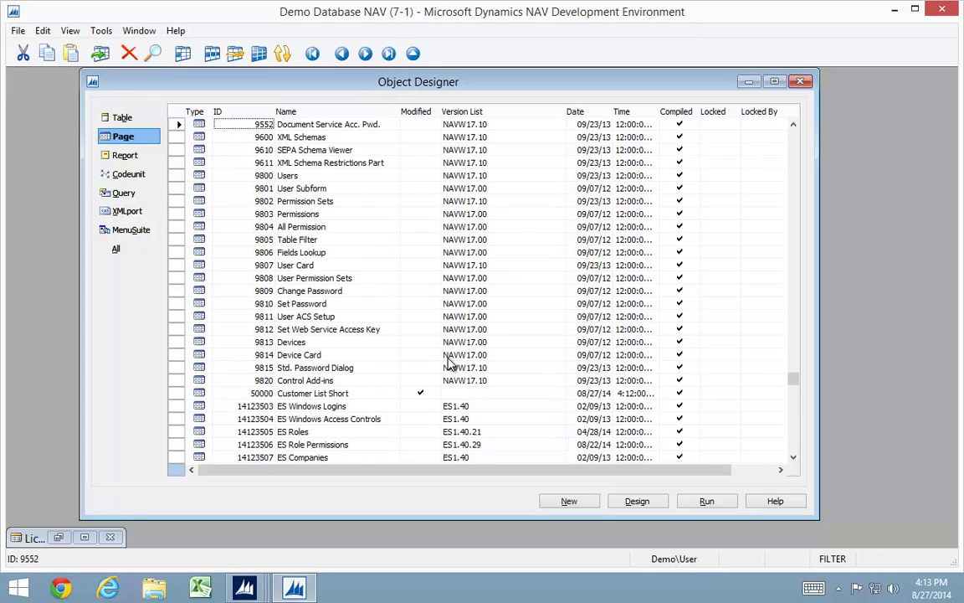
key(ctrl+Home)
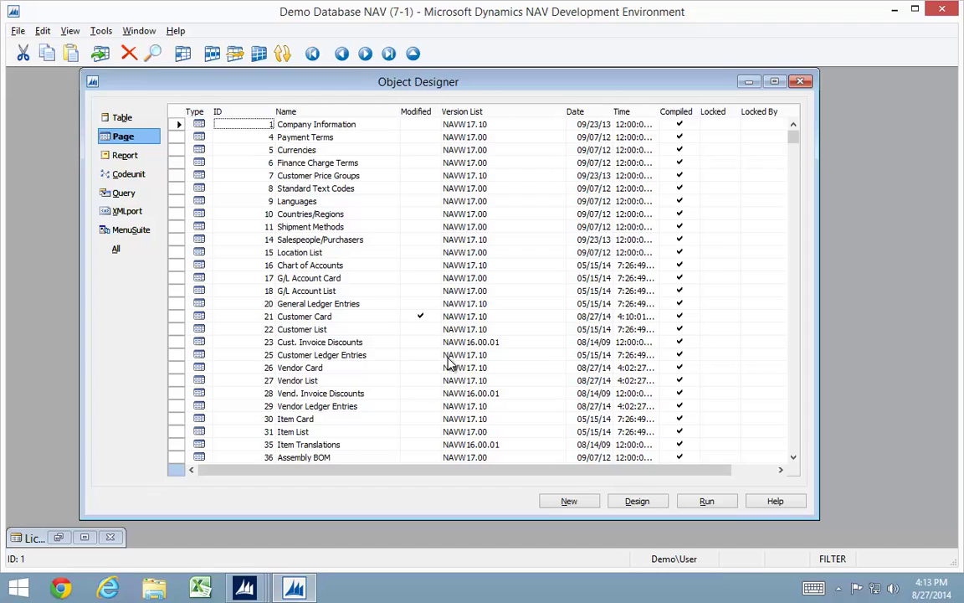
List all object types, select every filtered object and export the selection to the Temp folder as text file SCA1.
key(alt+a)
key(Up)
key(Page_Up)
key(Page_Up)
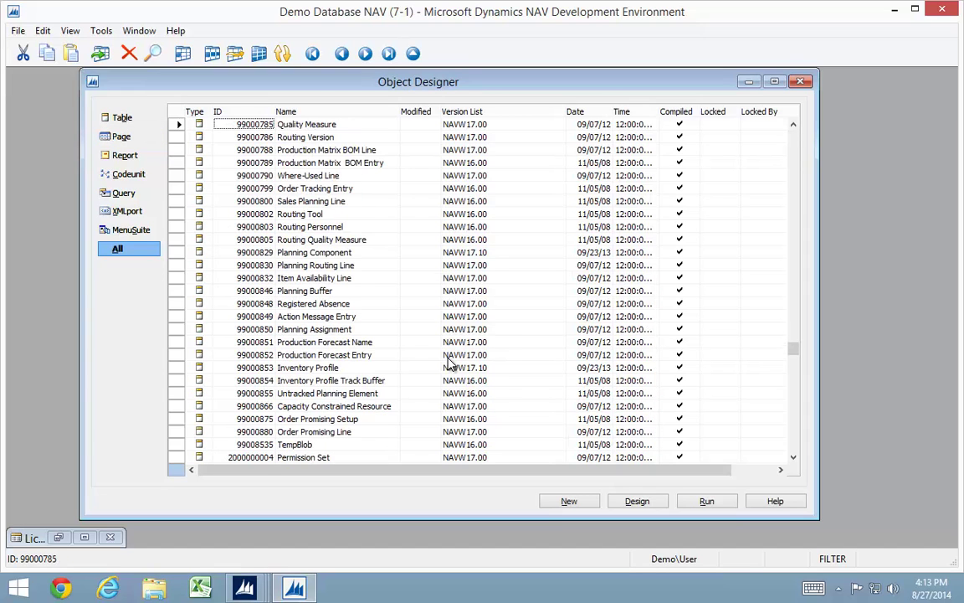
key(Page_Down)
key(Page_Down)
key(ctrl+a)
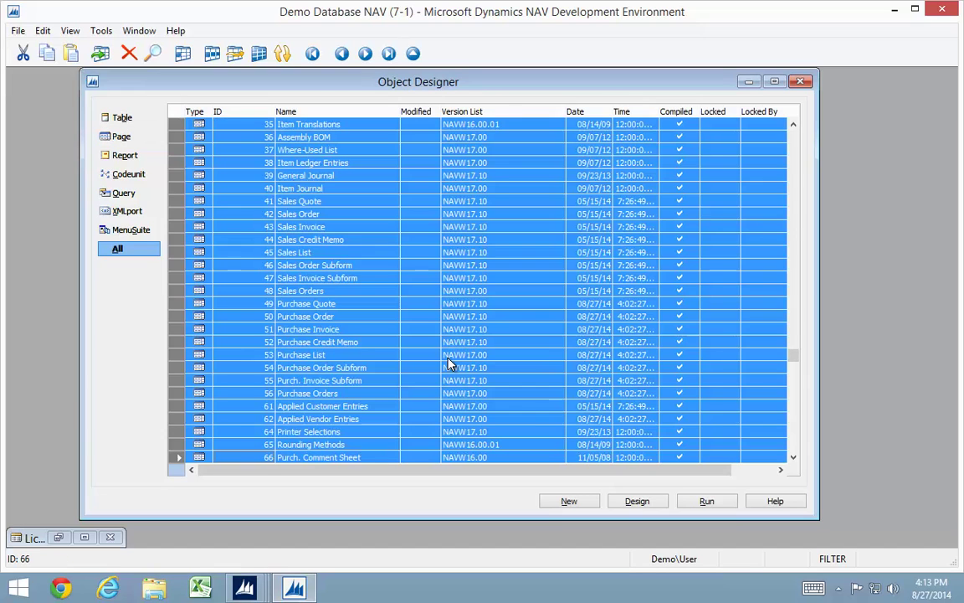
key(alt+f)
key(e)
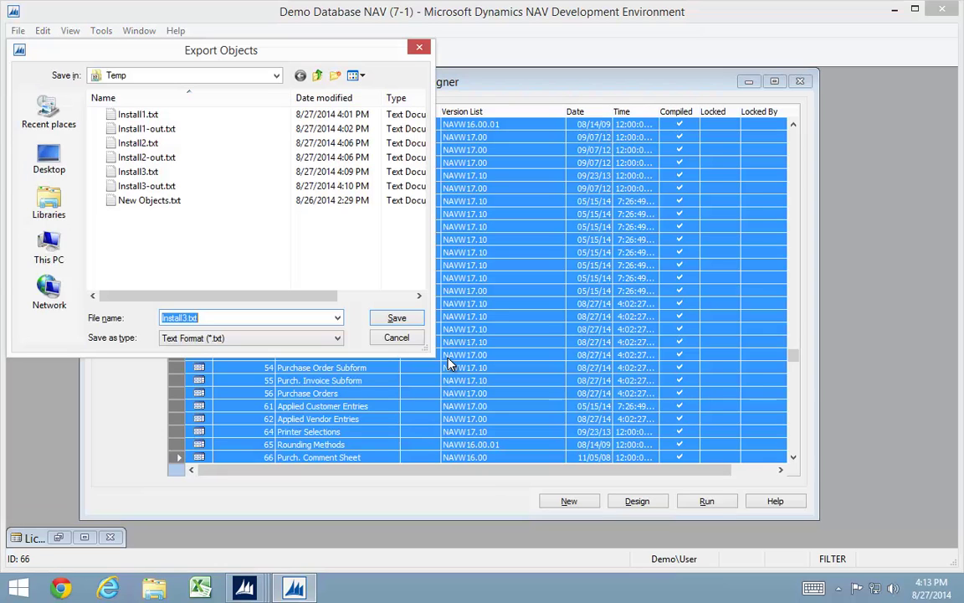
text(SCA1)
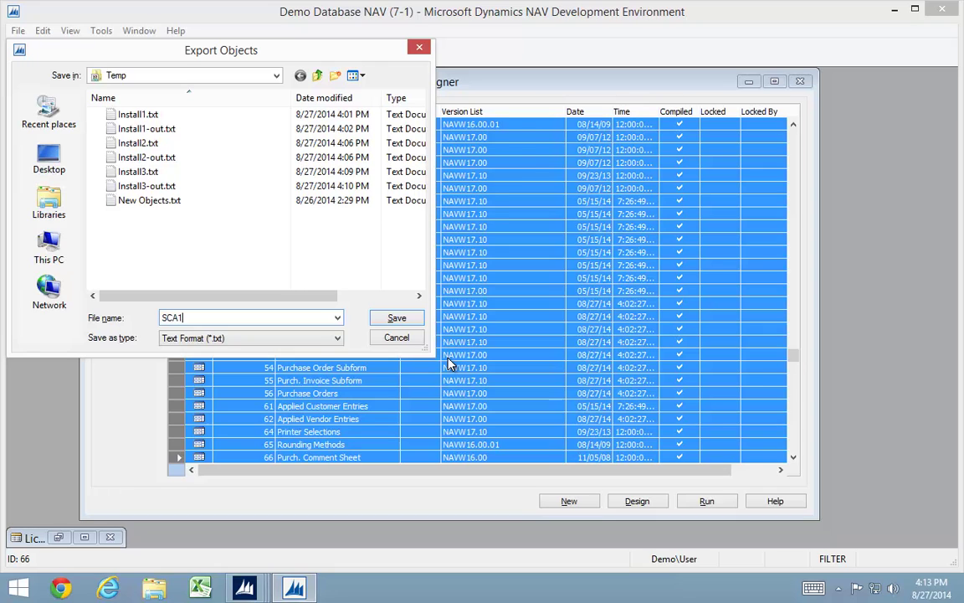
key(Return)
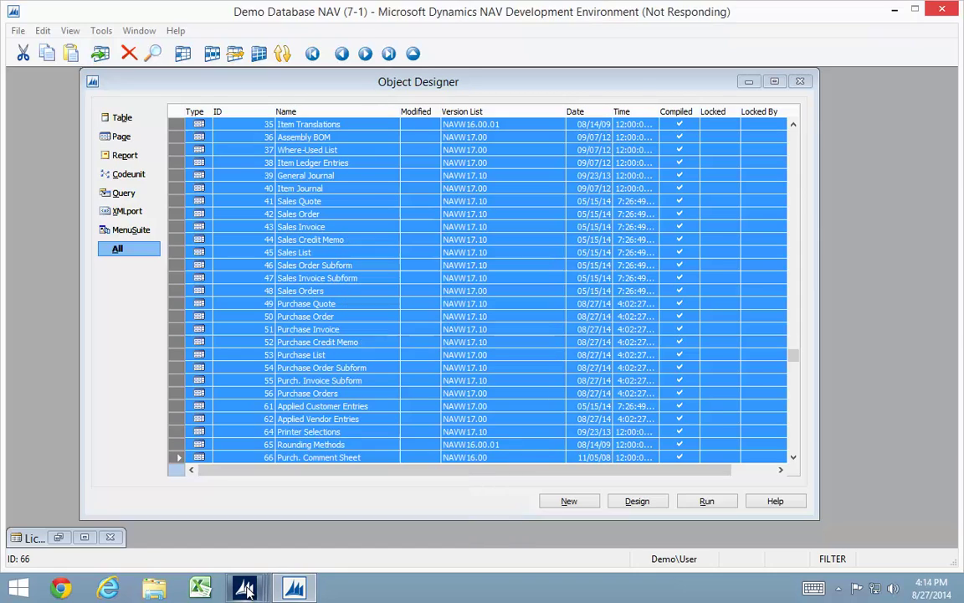
In the Field Level and Data Security Setup, set the source code file to C:\Temp\SCA1.txt.
mouse_move(247, 590)
click(251, 494)
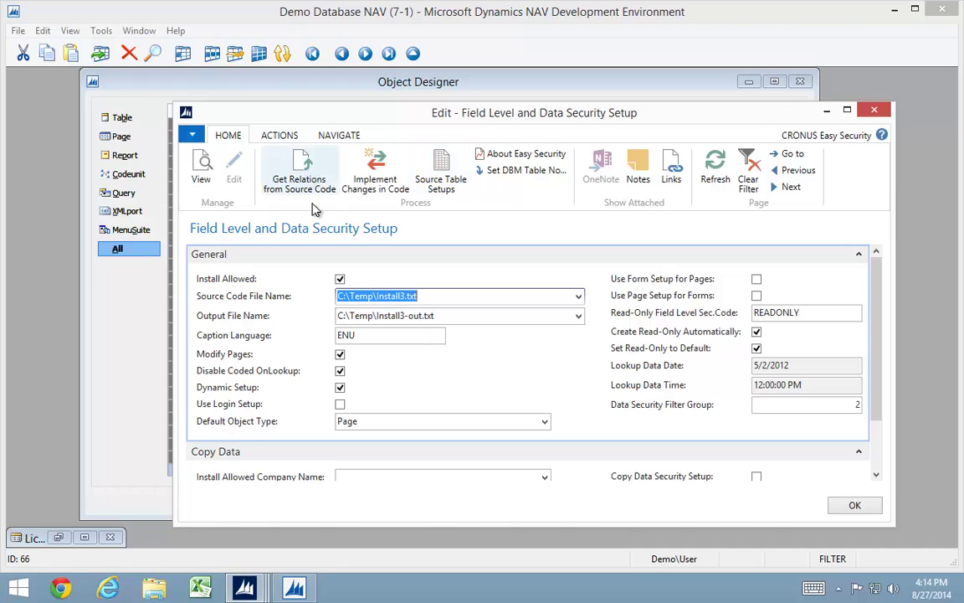
click(578, 297)
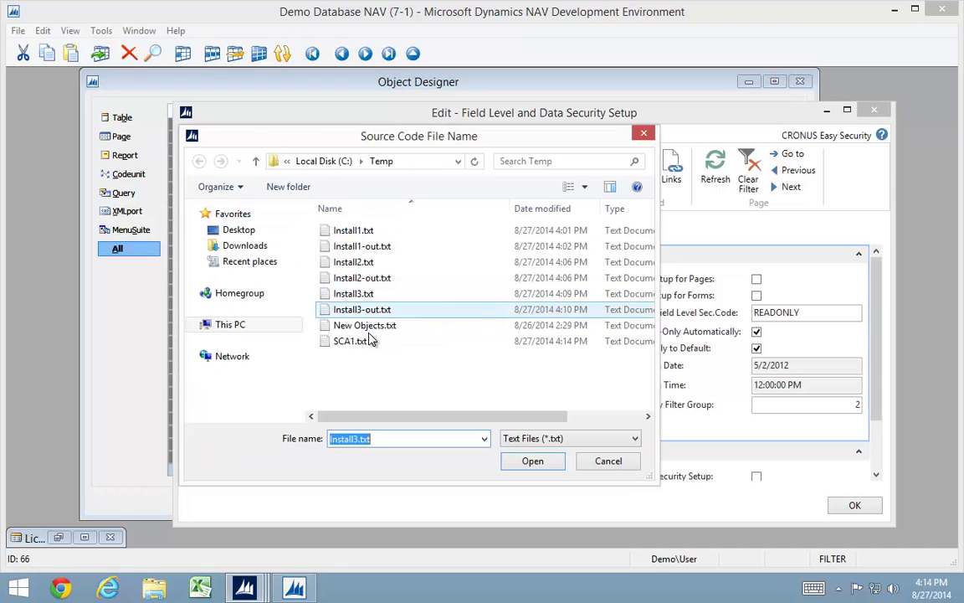
click(351, 343)
click(528, 463)
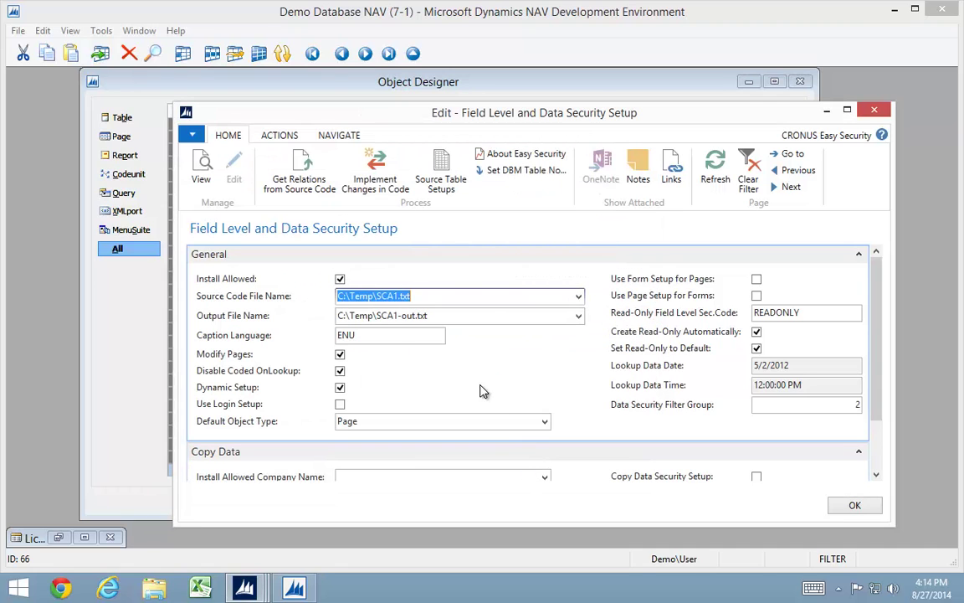
Get the relations from the source code, declining to use the already calculated Source Code Analysis data.
click(307, 184)
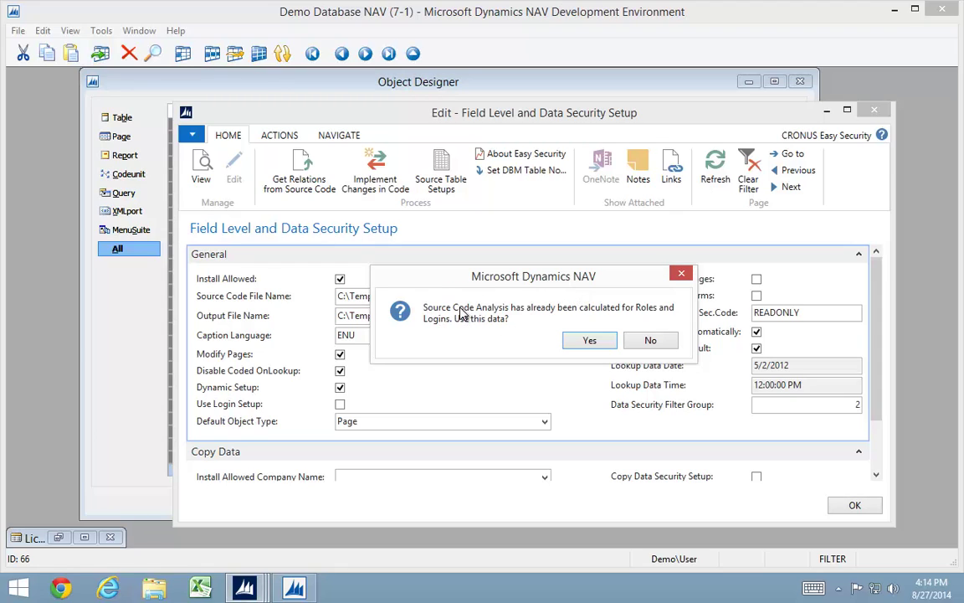
click(652, 342)
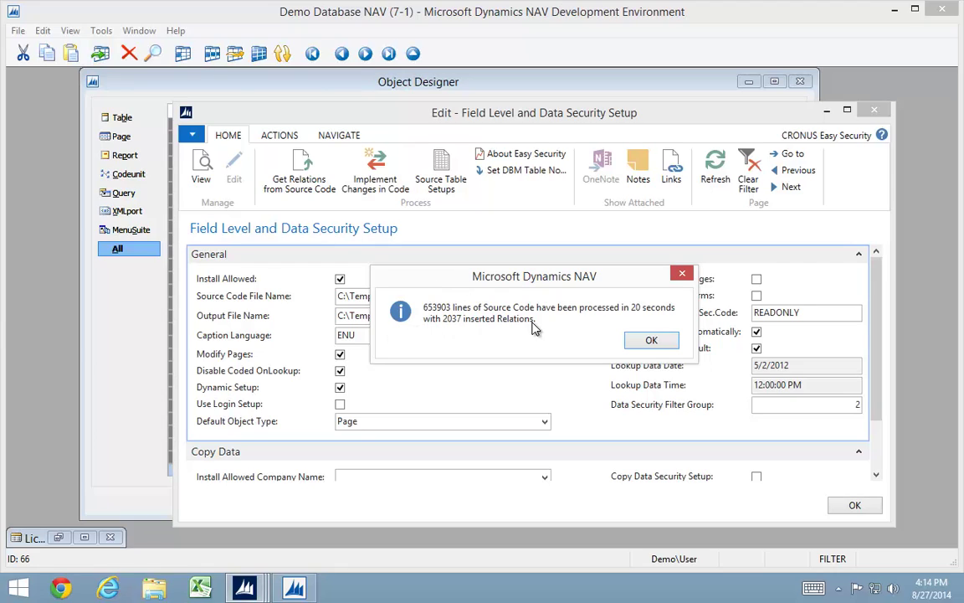
click(651, 341)
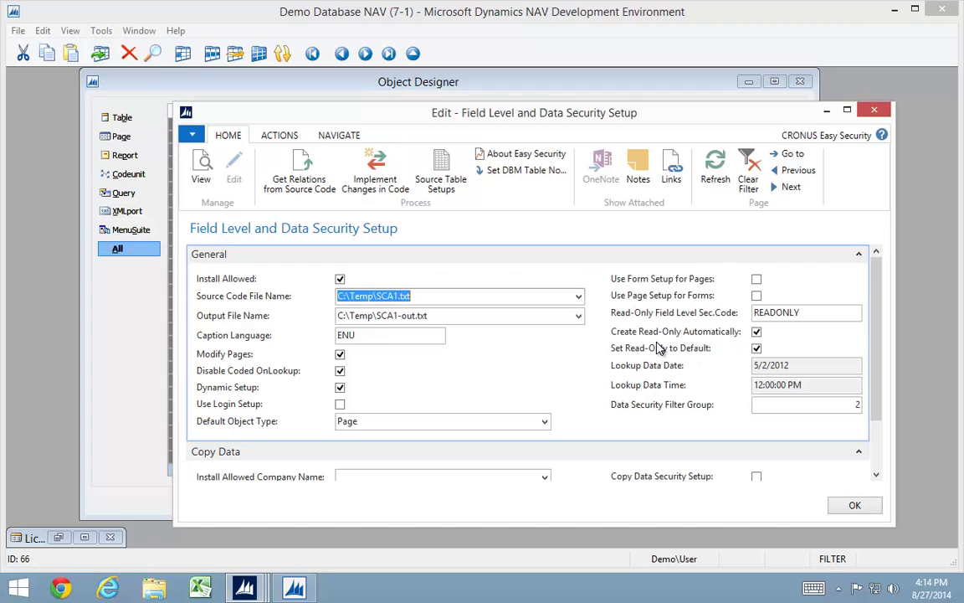
Check whether Customer List Short is among the pages related to the Customer source table, and close the source table setups.
click(446, 179)
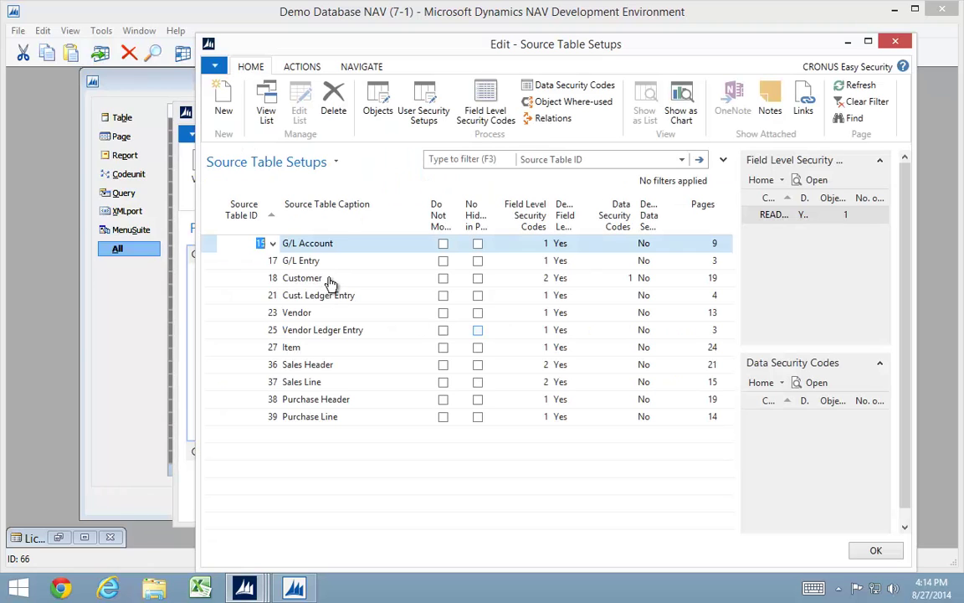
click(330, 280)
click(715, 284)
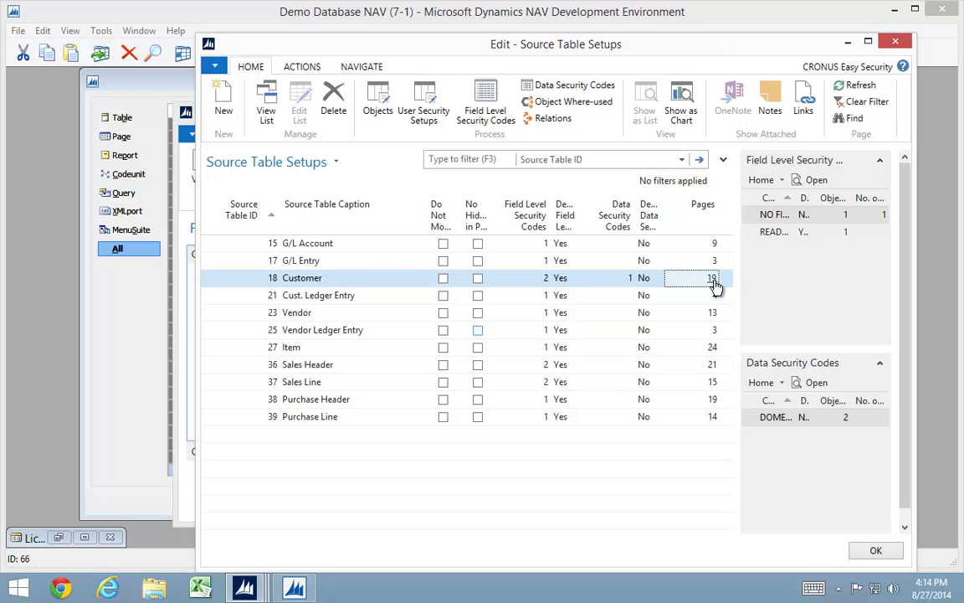
click(712, 282)
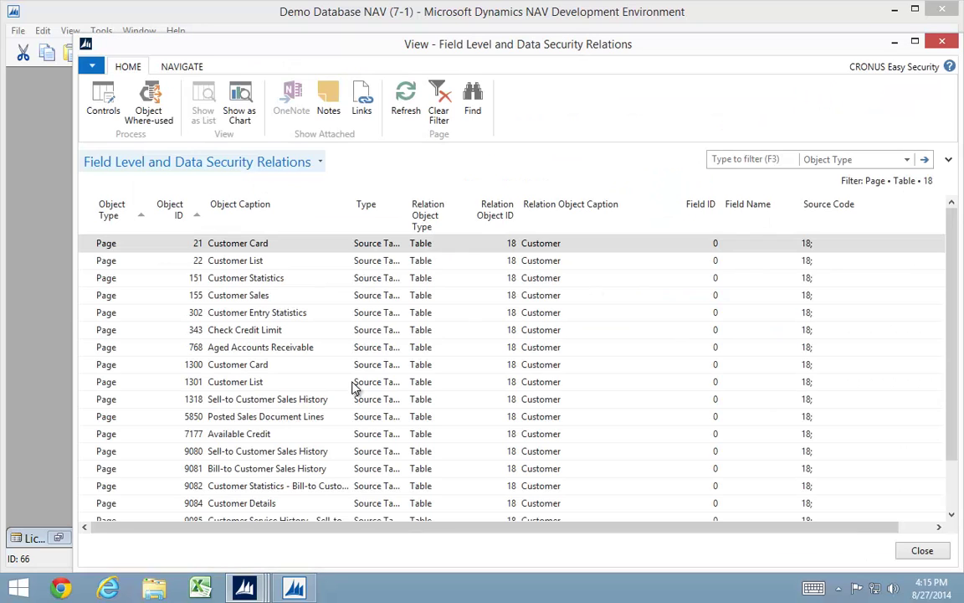
scroll(234, 456, down, 1)
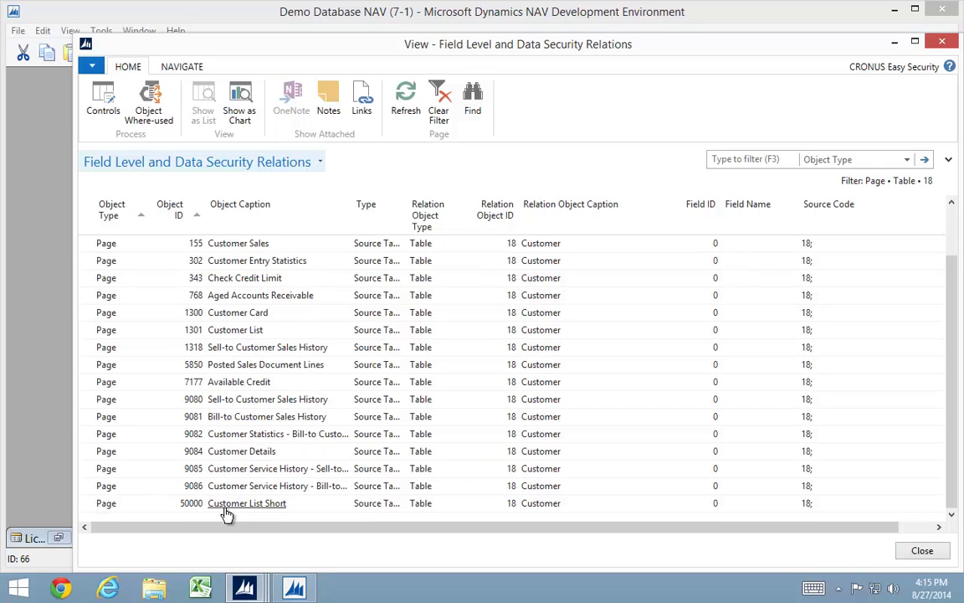
key(Escape)
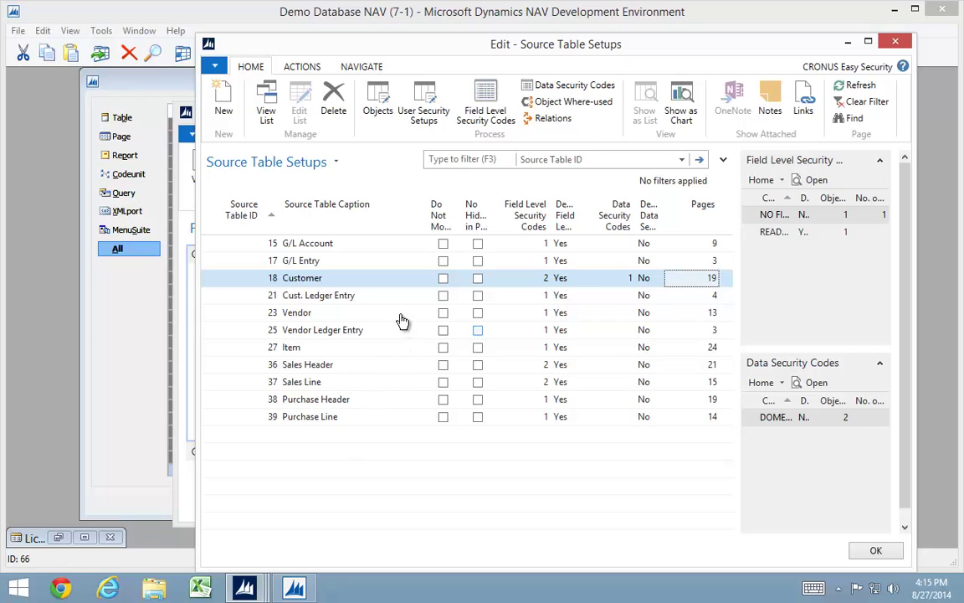
key(Escape)
Set the DBM Table No. for Needed for Implement Changes (All), accepting the undocumented marking feature.
click(513, 171)
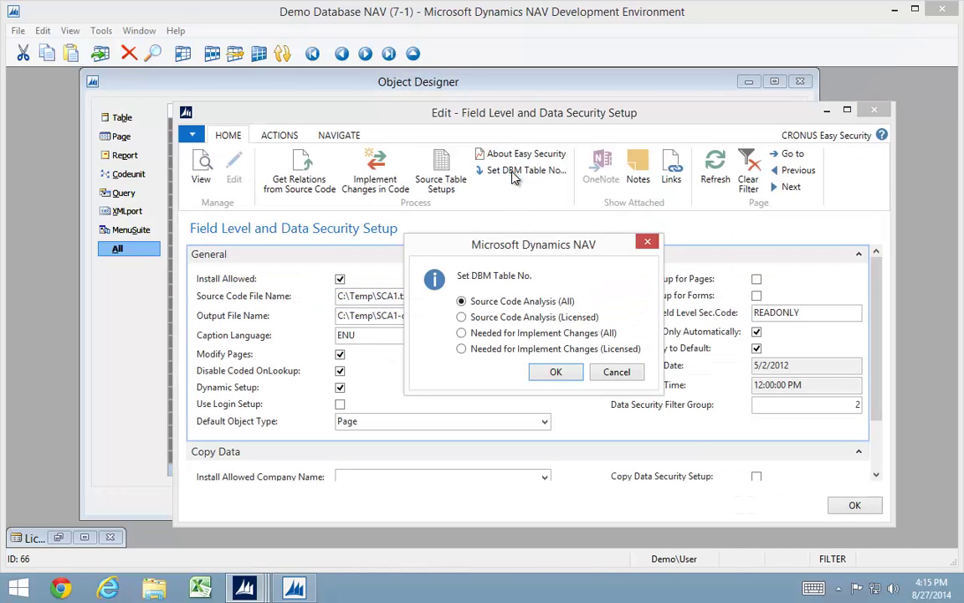
click(489, 335)
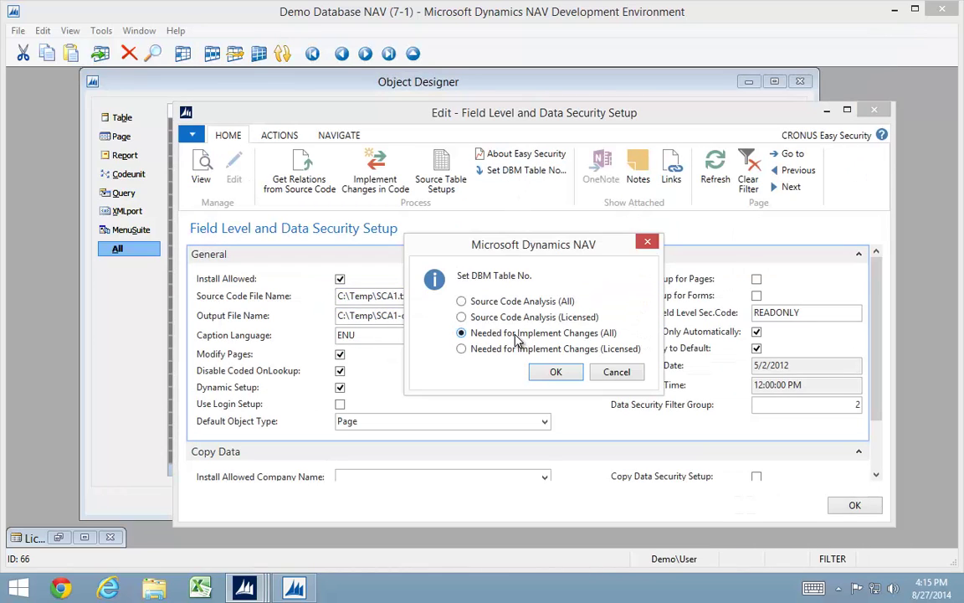
click(557, 371)
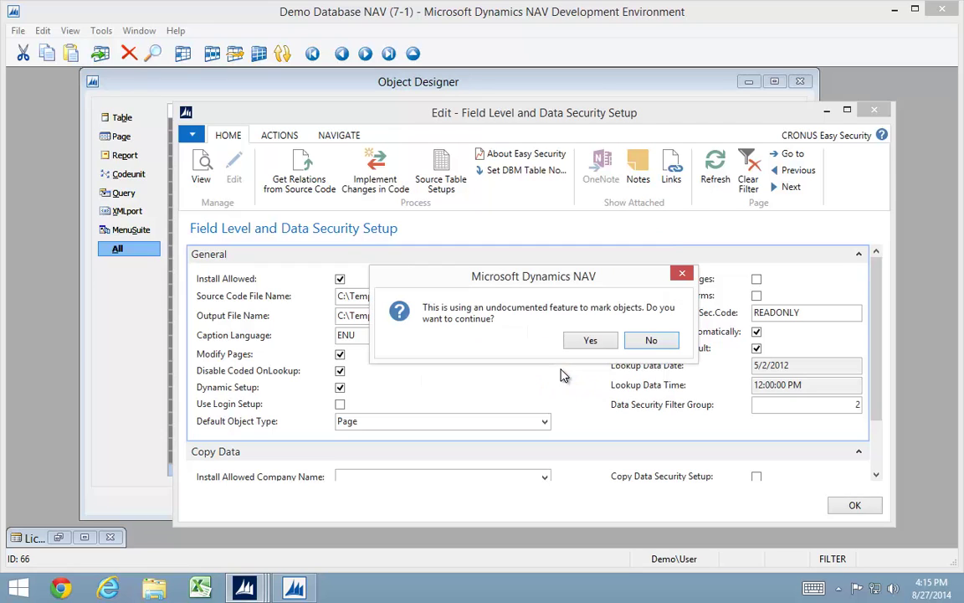
click(590, 340)
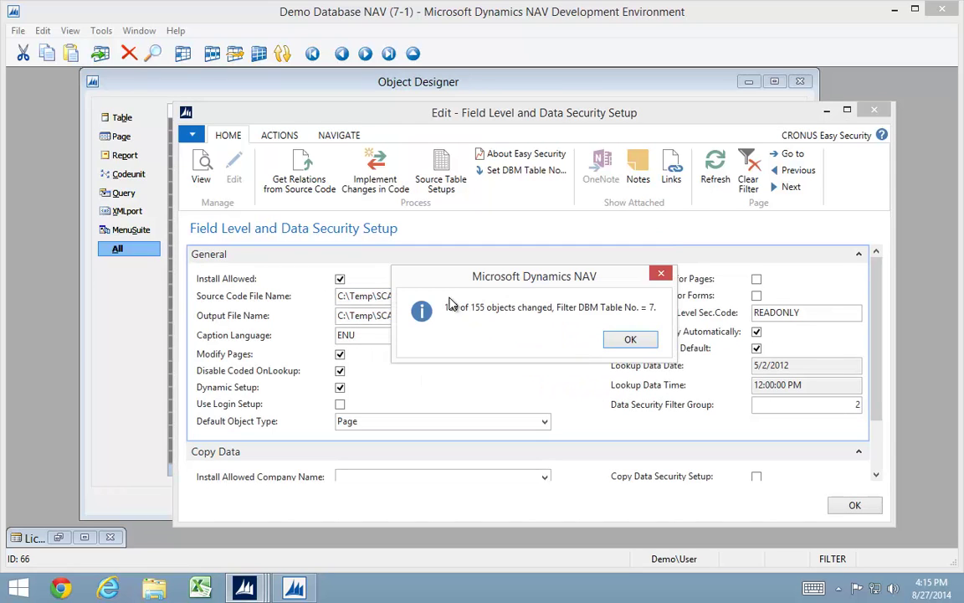
click(630, 341)
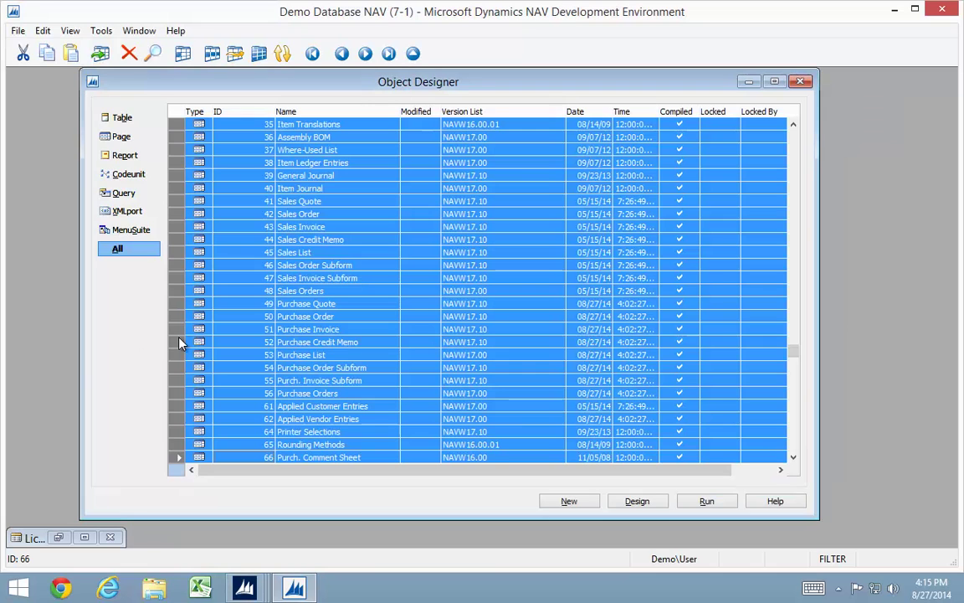
In the Development Environment's Object Designer, change the DBM Table No. filter to 7.
key(ctrl+F7)
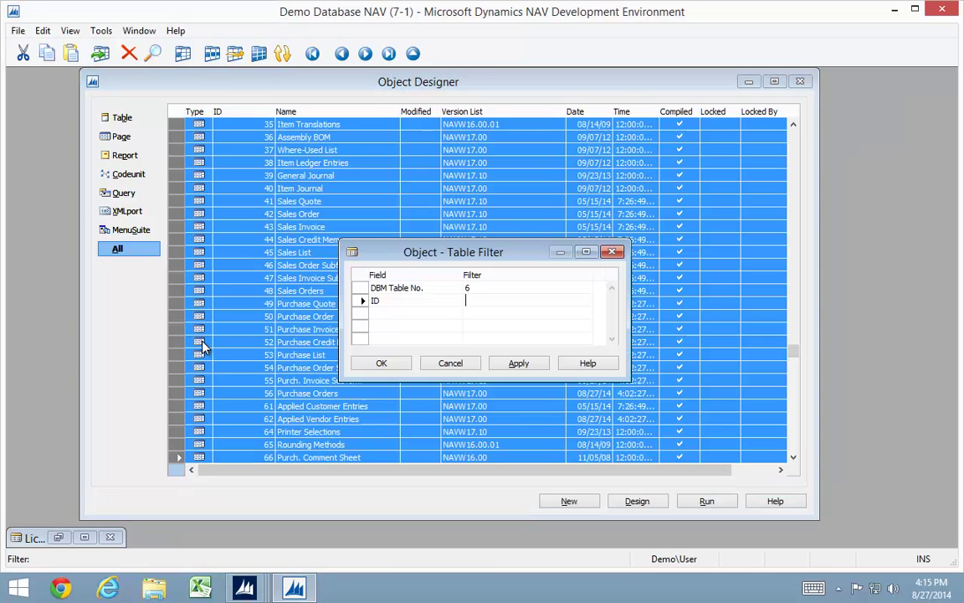
key(Up)
text(7)
key(Return)
key(Return)
key(Return)
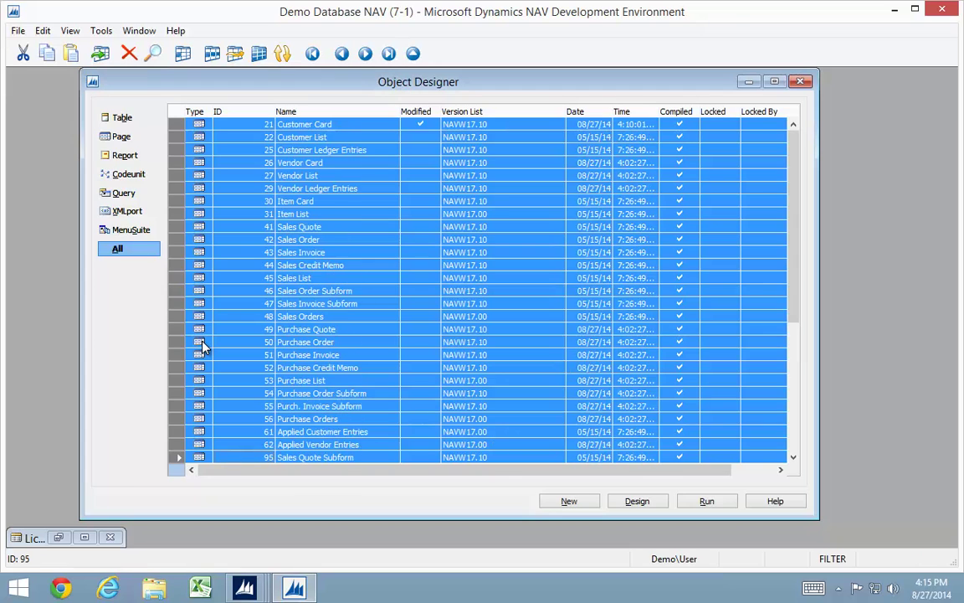
Look through the objects marked as needed for implementing the changes, from the start of the list downward.
key(Up)
key(Up)
key(Up)
key(Up)
key(Up)
key(Up)
key(Up)
key(Up)
key(Up)
key(Up)
key(Up)
key(Up)
key(Up)
key(Up)
key(Up)
key(Up)
key(Up)
key(Up)
key(Up)
key(Up)
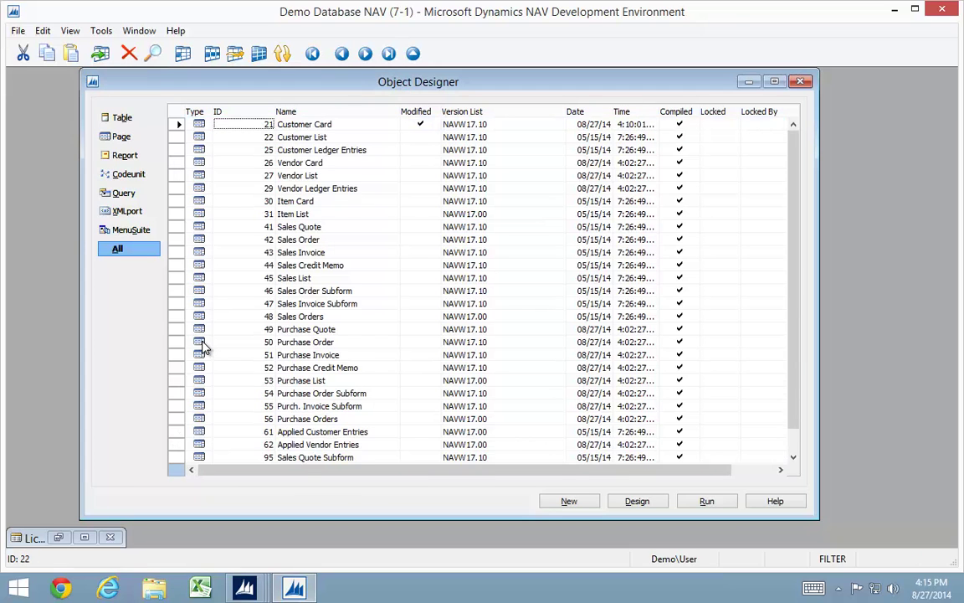
key(Up)
key(Up)
key(Up)
key(Up)
key(Up)
key(Up)
key(Up)
key(Up)
key(Up)
key(Page_Down)
key(Page_Down)
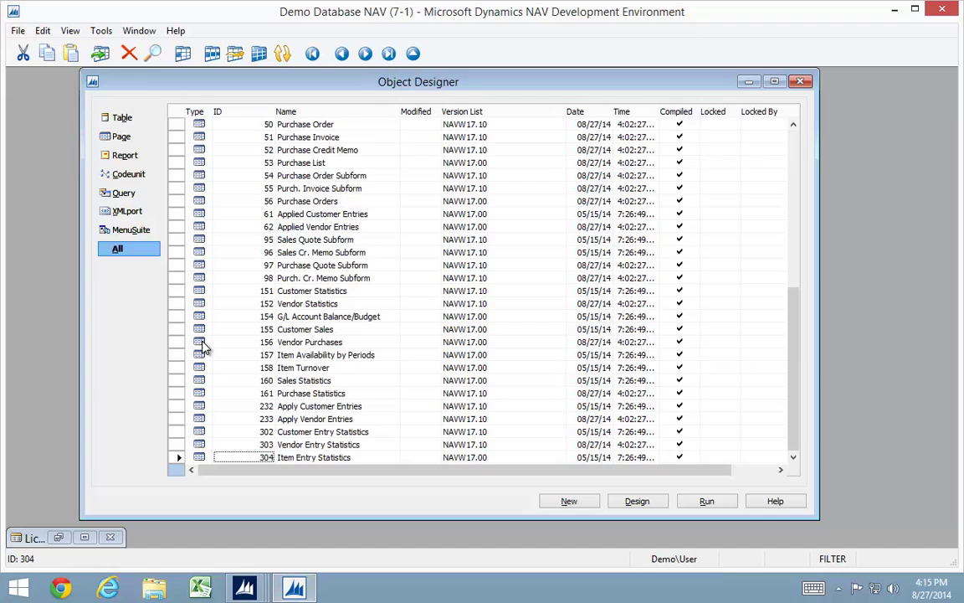
Look through the remaining marked objects to the end of the list for the Customer List Short page.
key(Page_Down)
key(Page_Down)
key(Page_Down)
key(Page_Down)
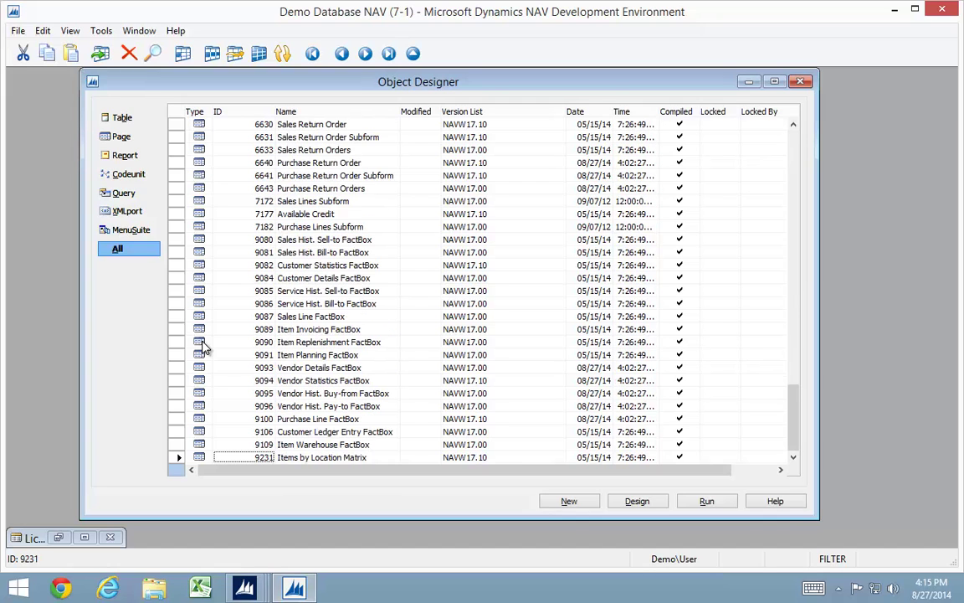
key(Up)
key(Up)
key(Up)
key(Up)
key(Up)
key(Up)
key(Up)
key(Up)
key(Up)
key(Up)
key(Up)
key(Up)
key(Up)
key(Up)
key(Up)
key(Up)
key(Up)
key(Up)
key(Up)
key(Up)
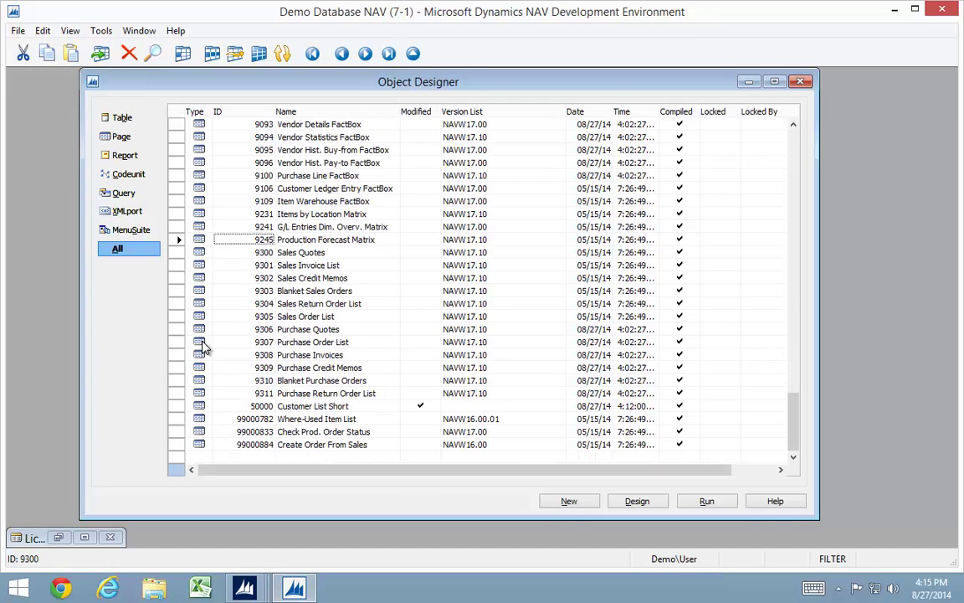
key(Up)
key(Up)
key(Up)
key(Up)
key(Up)
Export all the marked objects to the text file Install4.txt in the Temp folder.
key(ctrl+a)
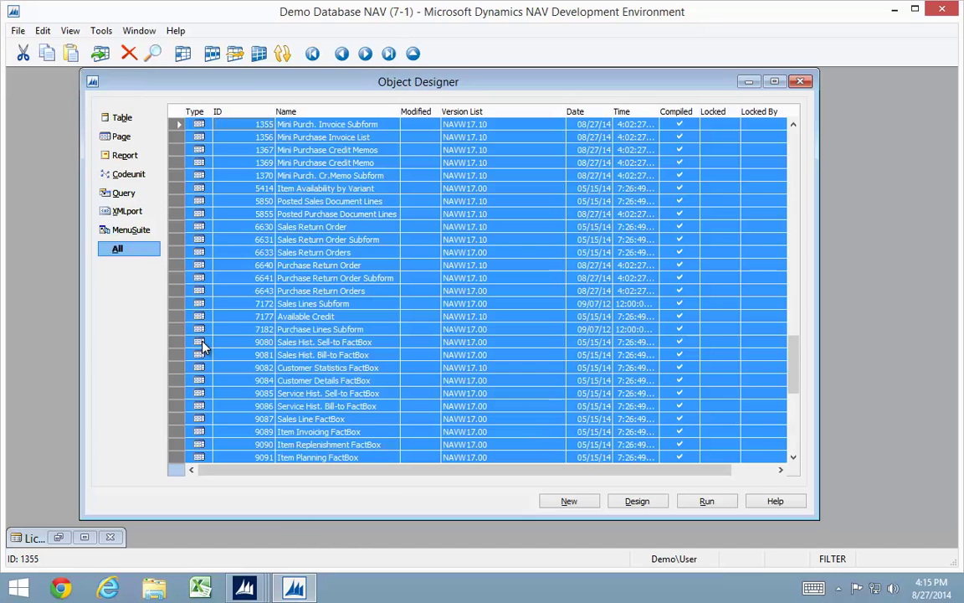
key(alt+f)
text(e)
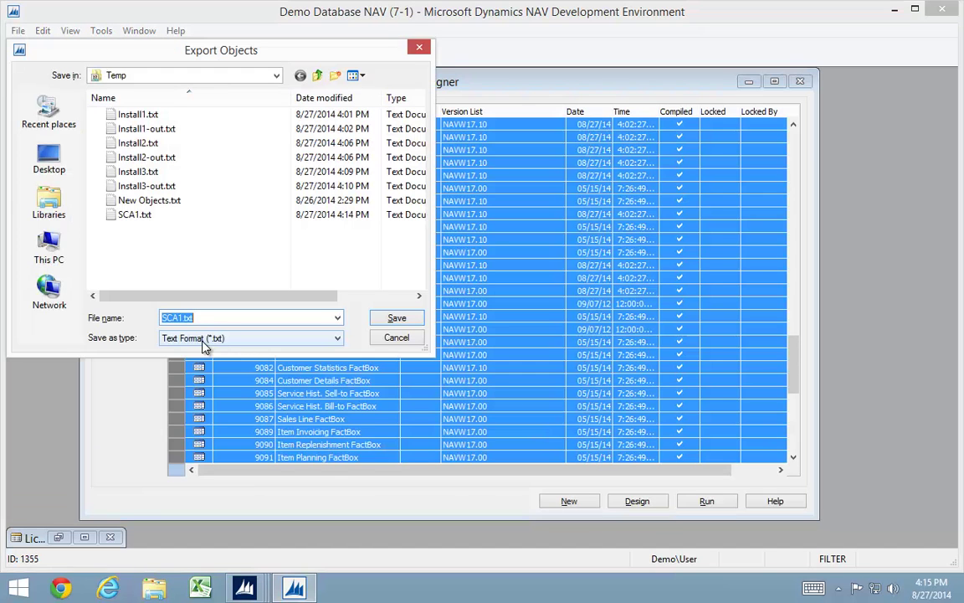
text(Install1.fob)
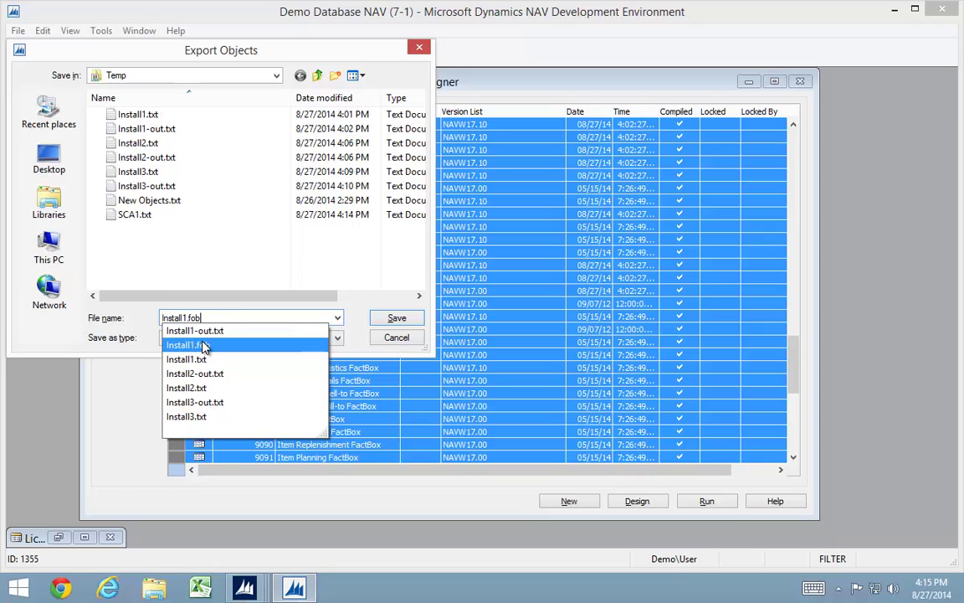
key(BackSpace)
key(BackSpace)
key(BackSpace)
key(BackSpace)
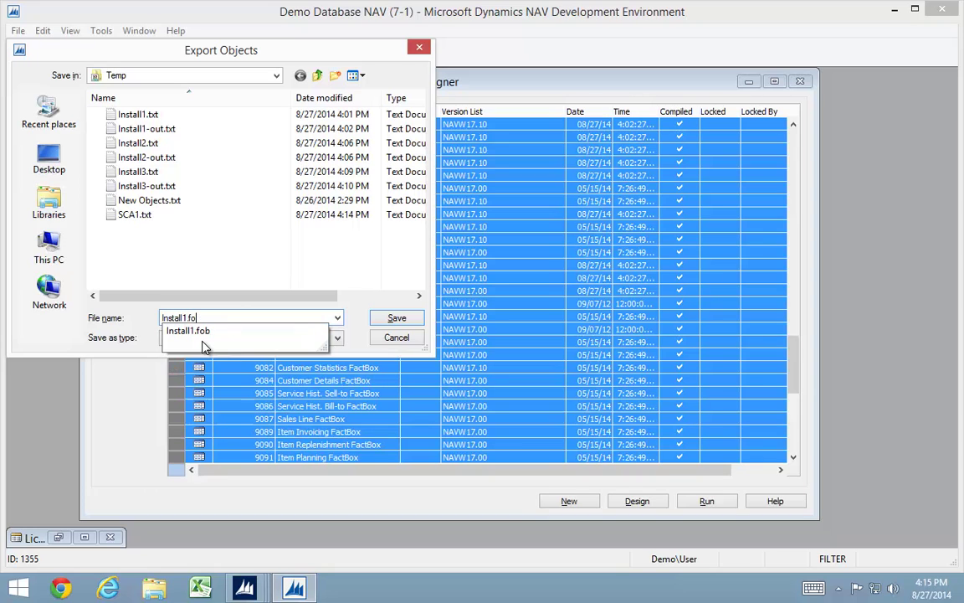
key(BackSpace)
key(Return)
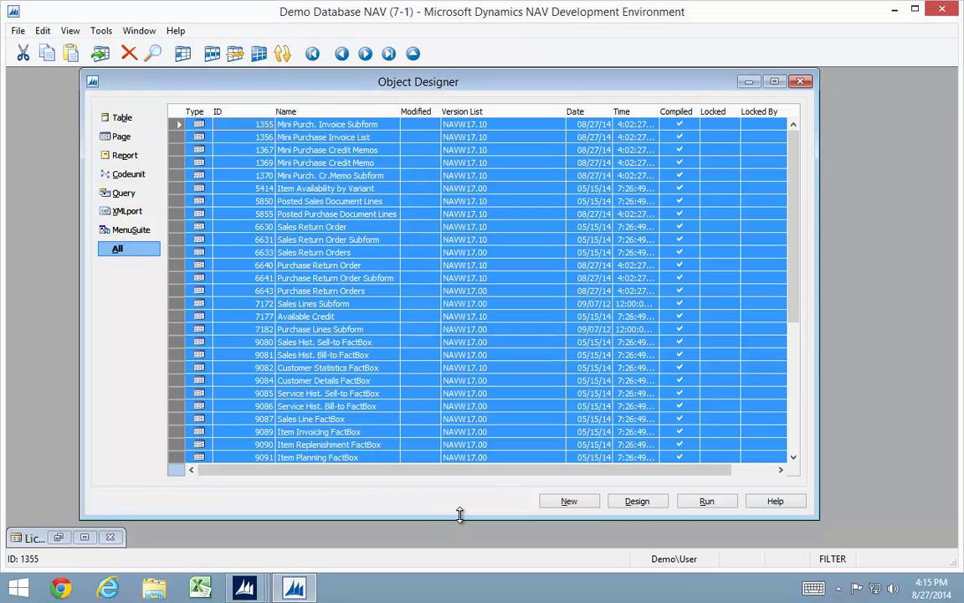
In the Field Level and Data Security Setup window, set the source code file to C:\Temp\Install4.txt.
mouse_move(253, 591)
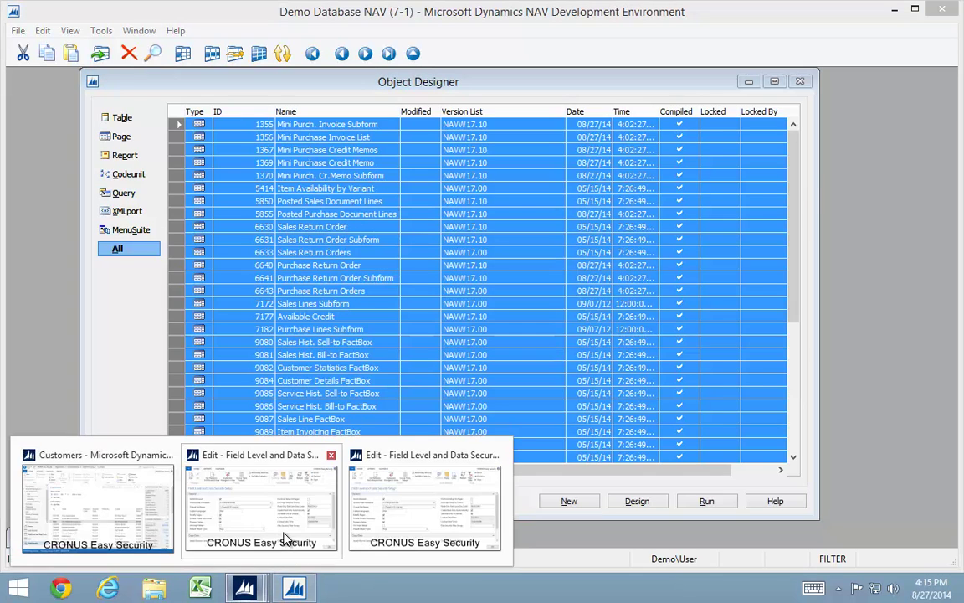
click(318, 502)
click(578, 295)
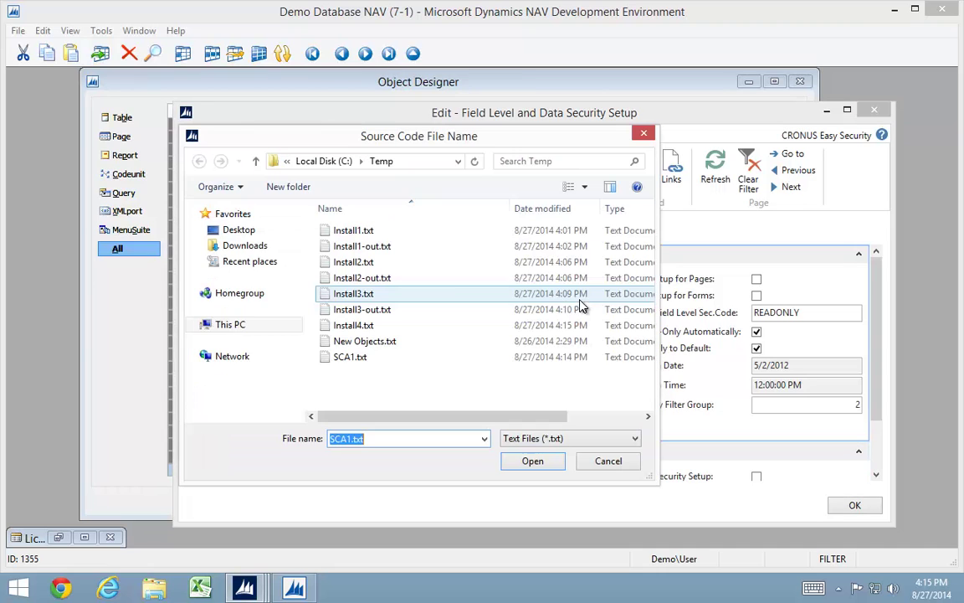
click(345, 325)
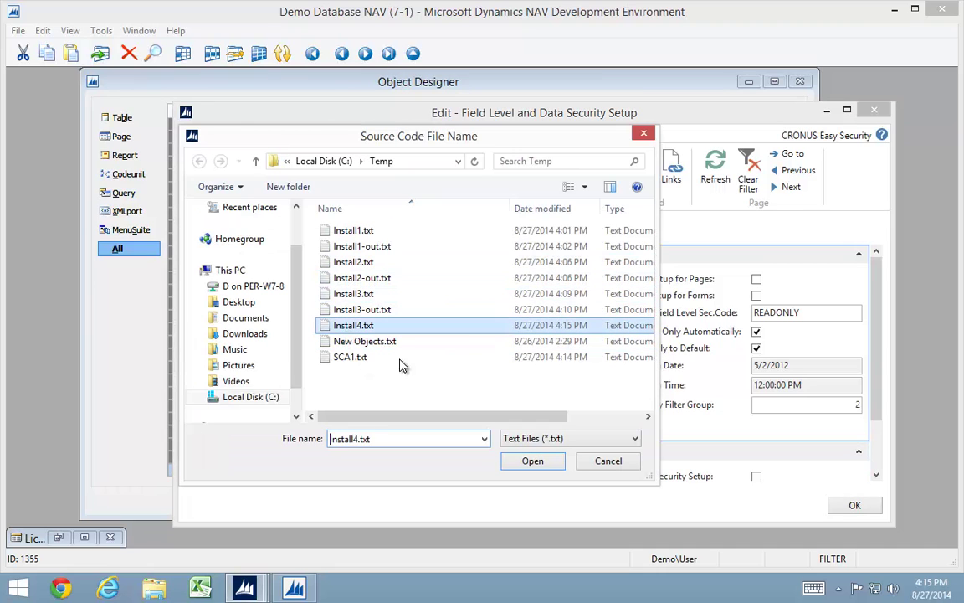
click(533, 460)
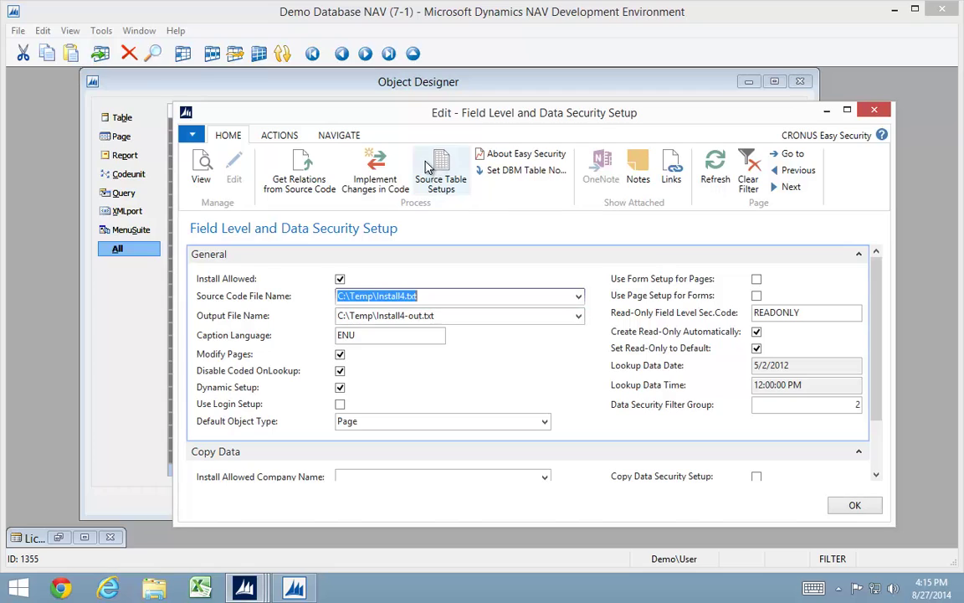
Implement the security changes in the exported code and close the processing summary.
click(376, 170)
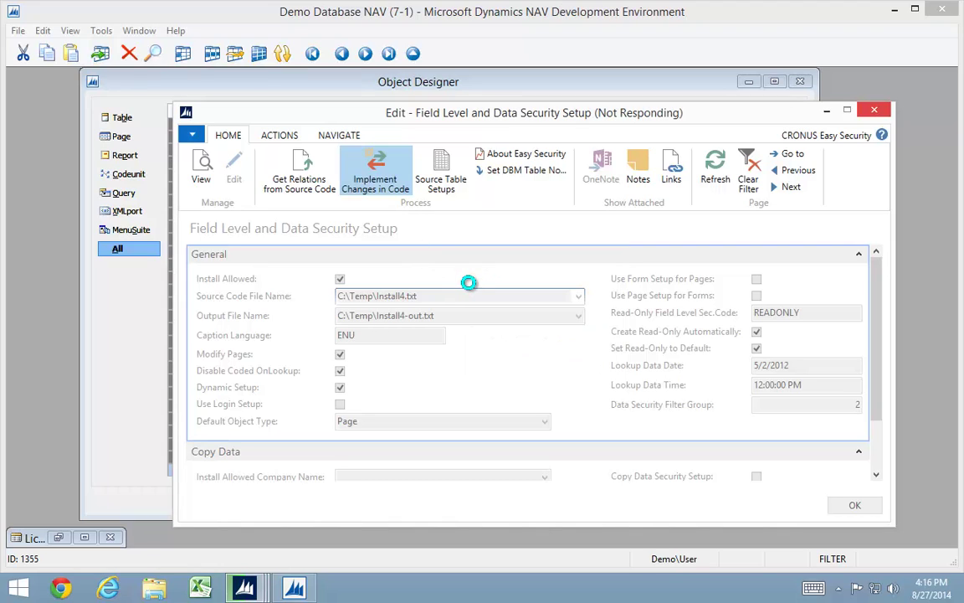
key(alt+Tab)
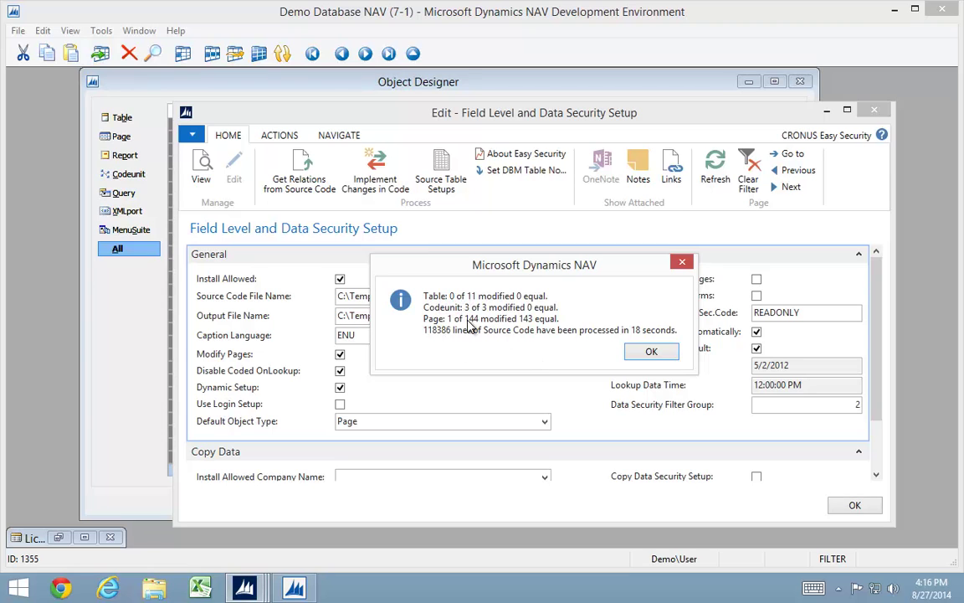
click(651, 351)
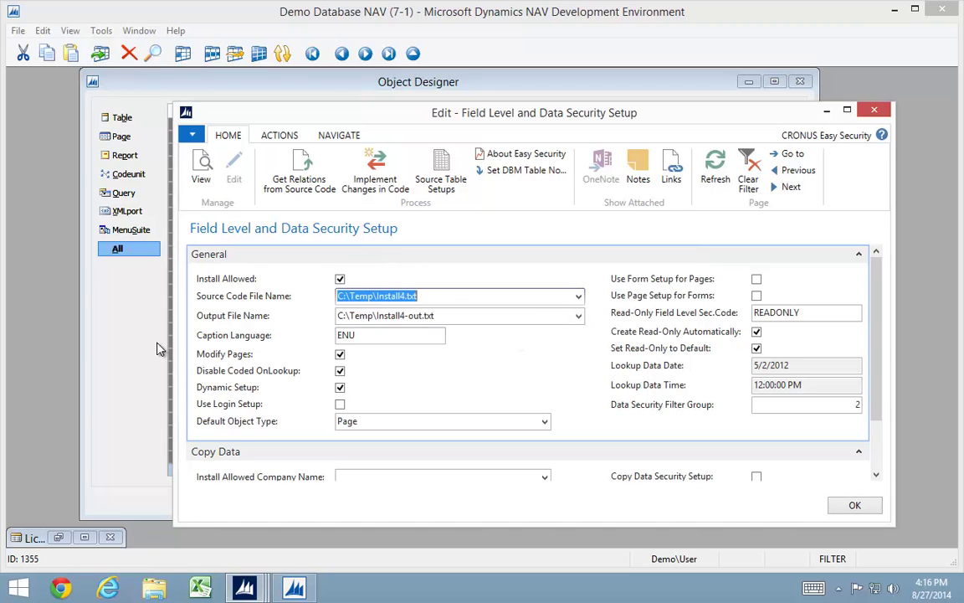
Back in the Development Environment, import the modified objects from Install4-out.txt.
key(Escape)
key(alt+f)
key(i)
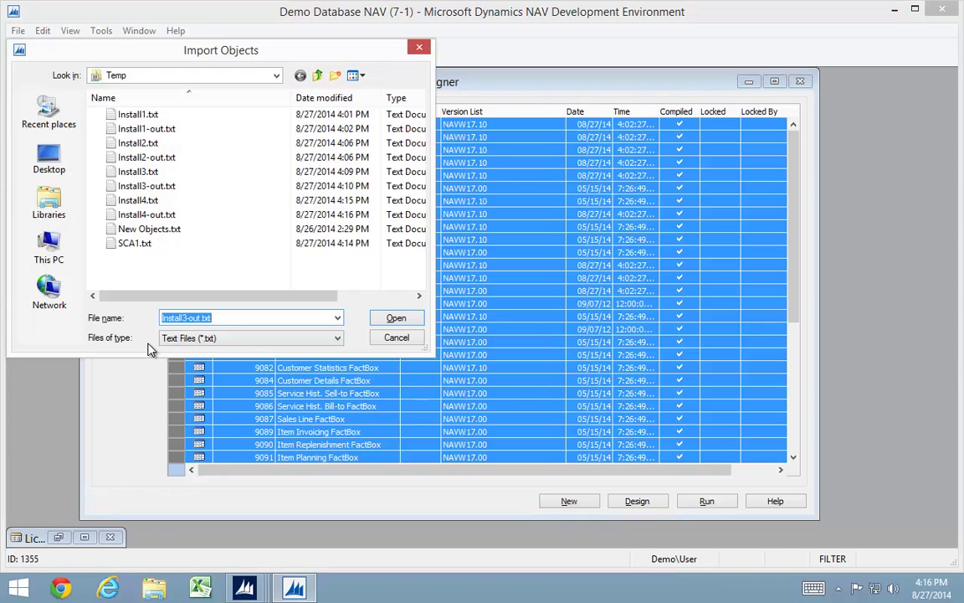
text(i)
key(Up)
key(Up)
key(Return)
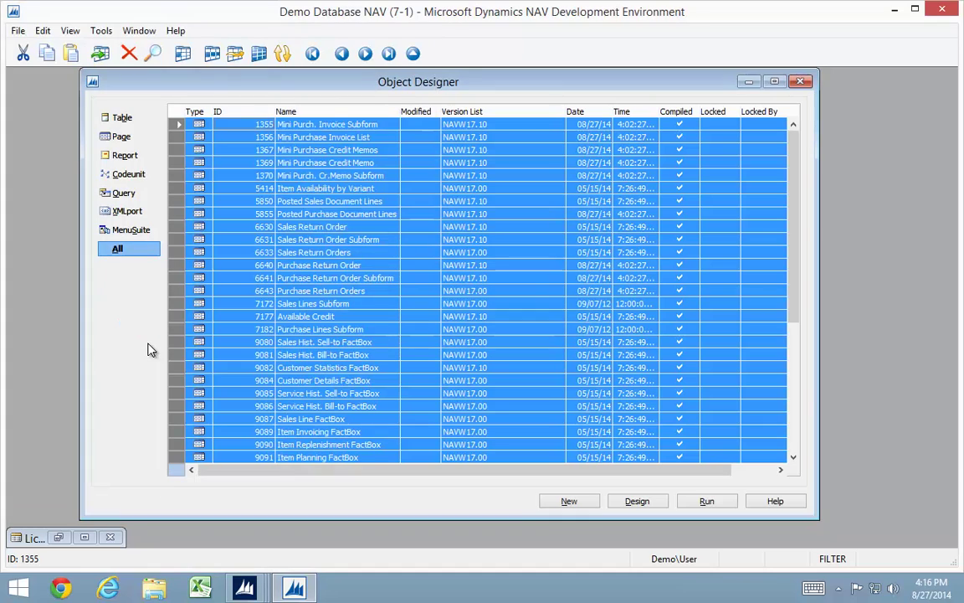
Replace the DBM Table No. filter on the objects with a Compiled filter of No.
key(ctrl+F7)
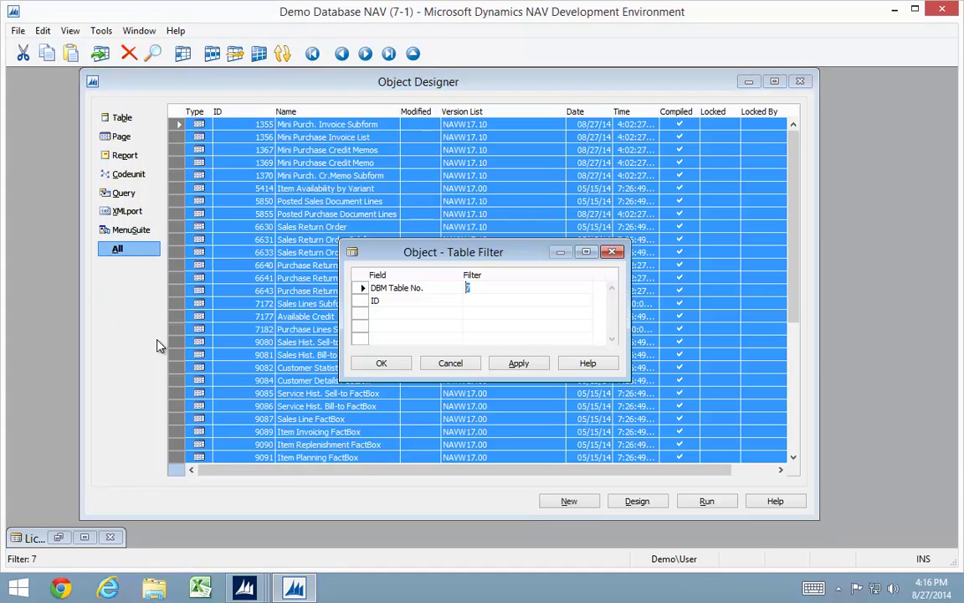
key(shift+Tab)
text(compiled)
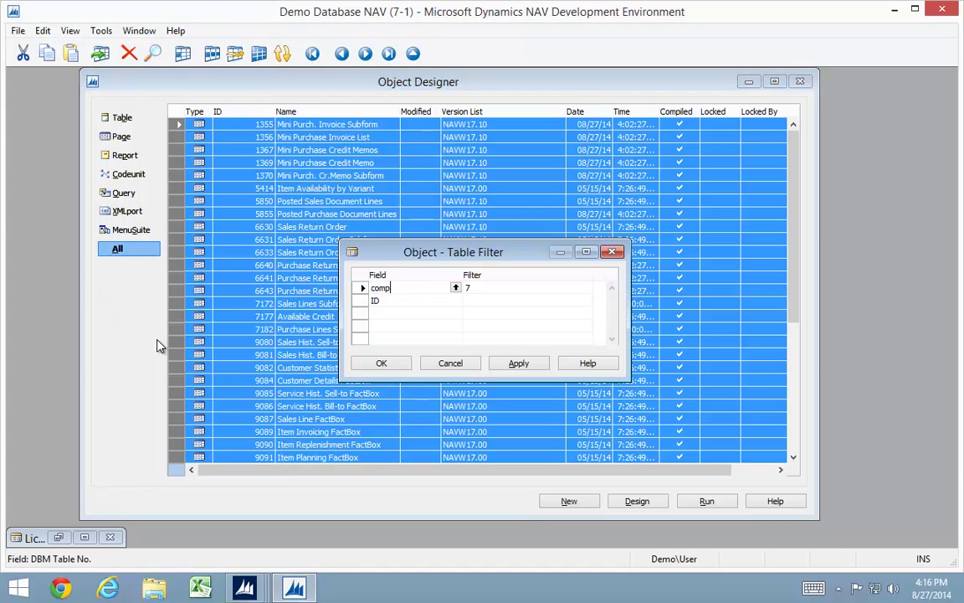
key(Tab)
text(no)
key(Return)
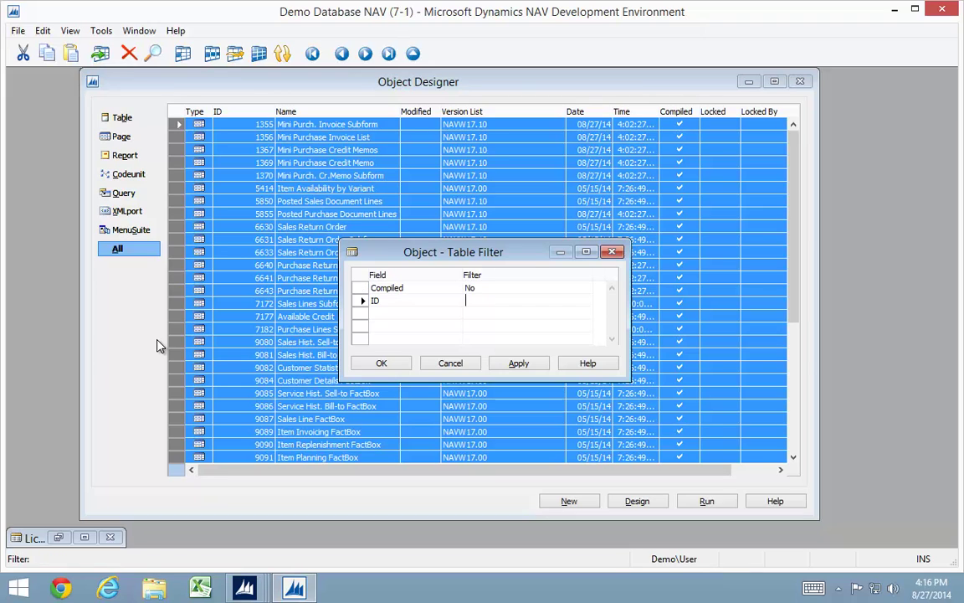
key(Return)
key(Return)
Compile all the uncompiled objects, the three ES FLADS codeunits and the Customer List Short page.
key(Tab)
key(Tab)
key(Tab)
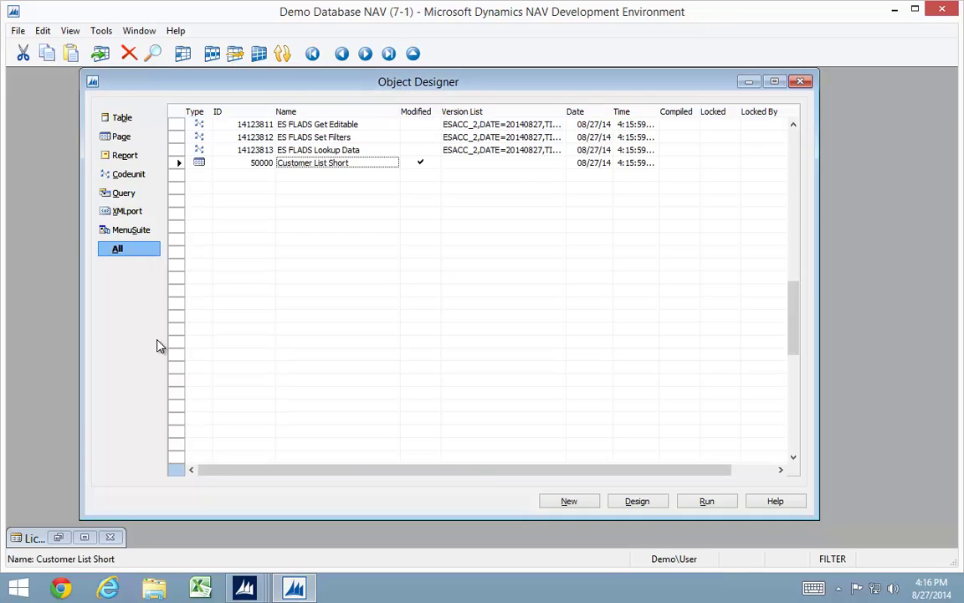
key(Up)
key(Up)
key(Up)
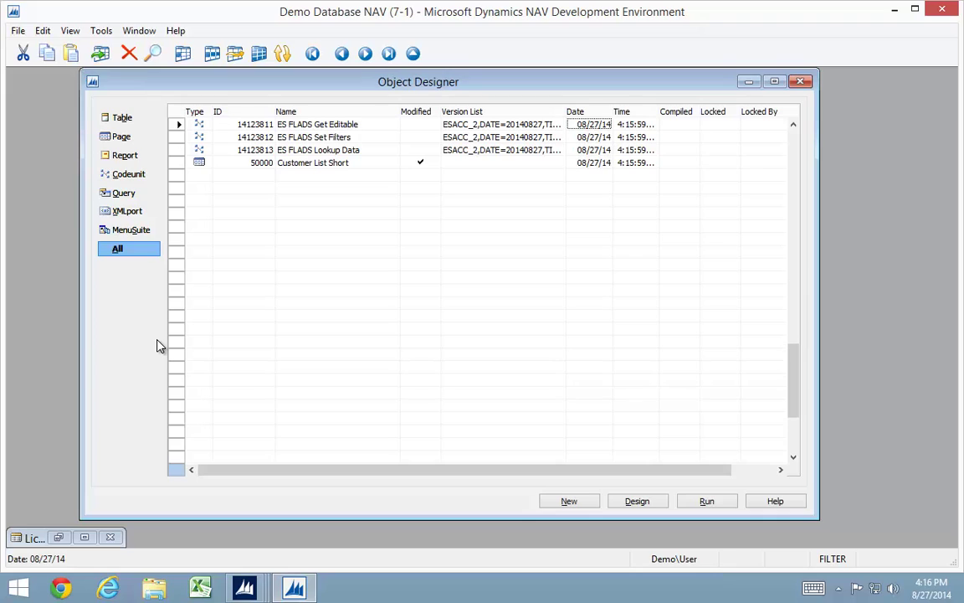
key(shift+Tab)
key(shift+Tab)
key(shift+Tab)
key(ctrl+a)
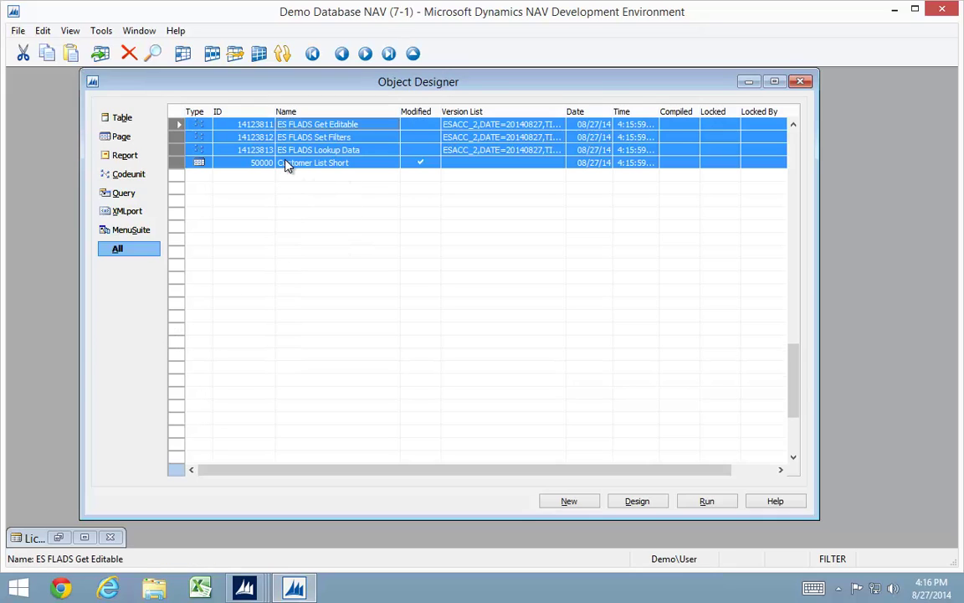
key(F11)
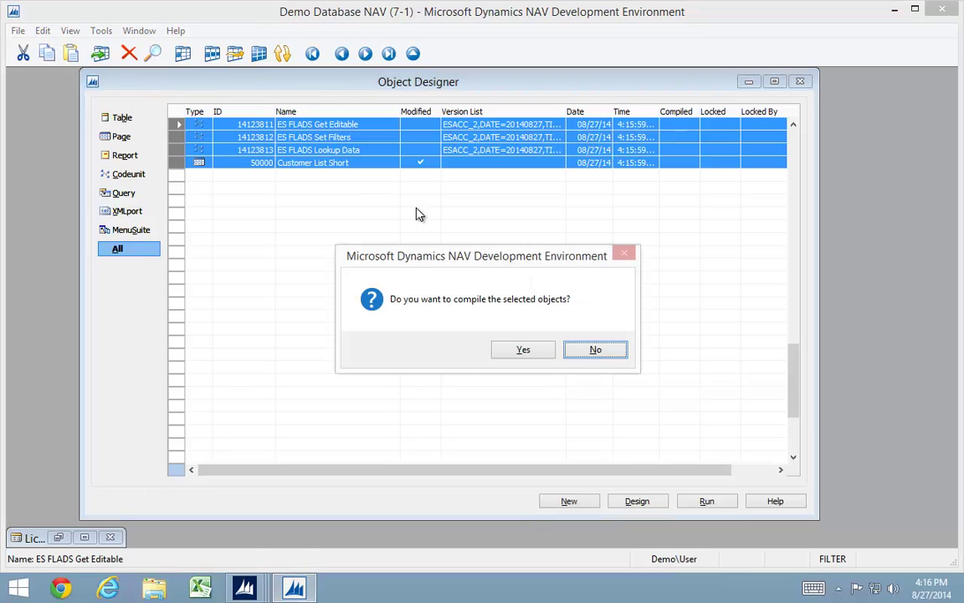
click(524, 353)
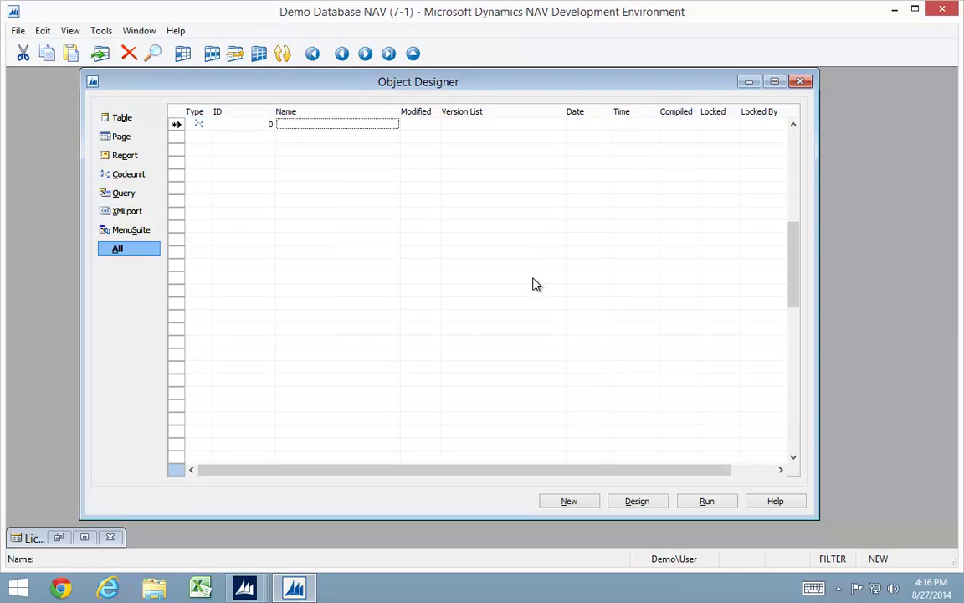
Remove the Compiled filter and find object 50000, the Customer List Short page.
key(ctrl+F7)
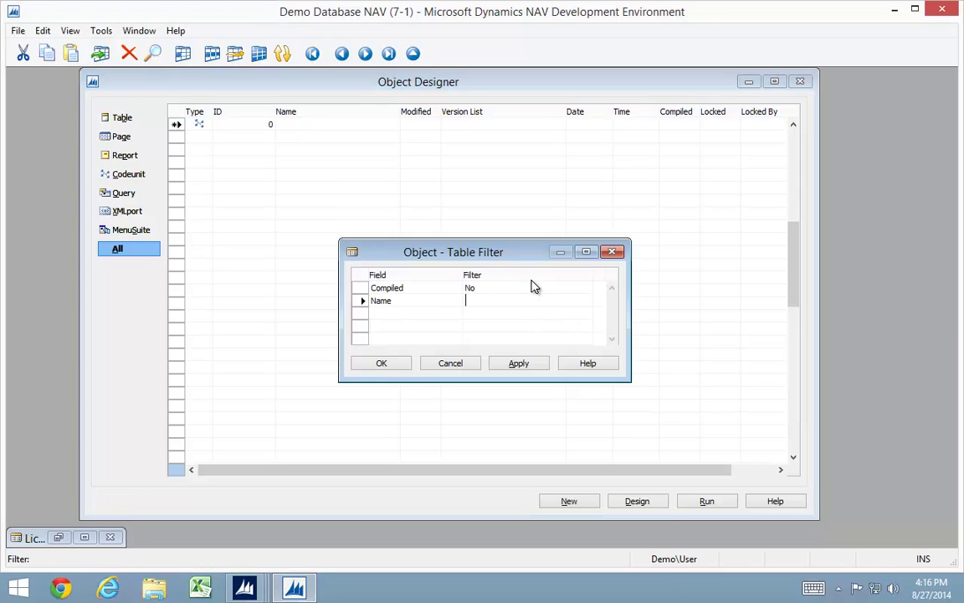
key(Return)
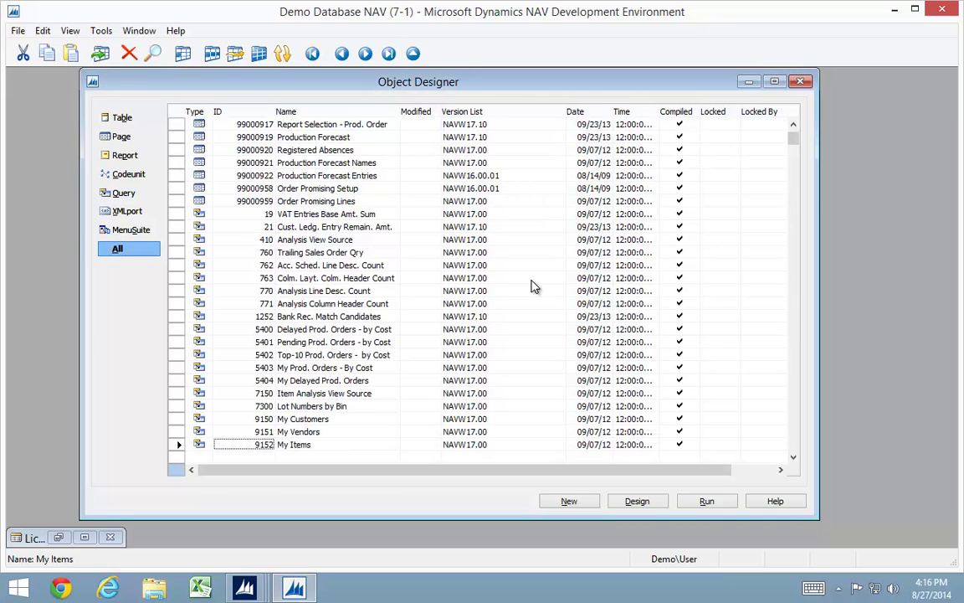
key(ctrl+f)
text(50000)
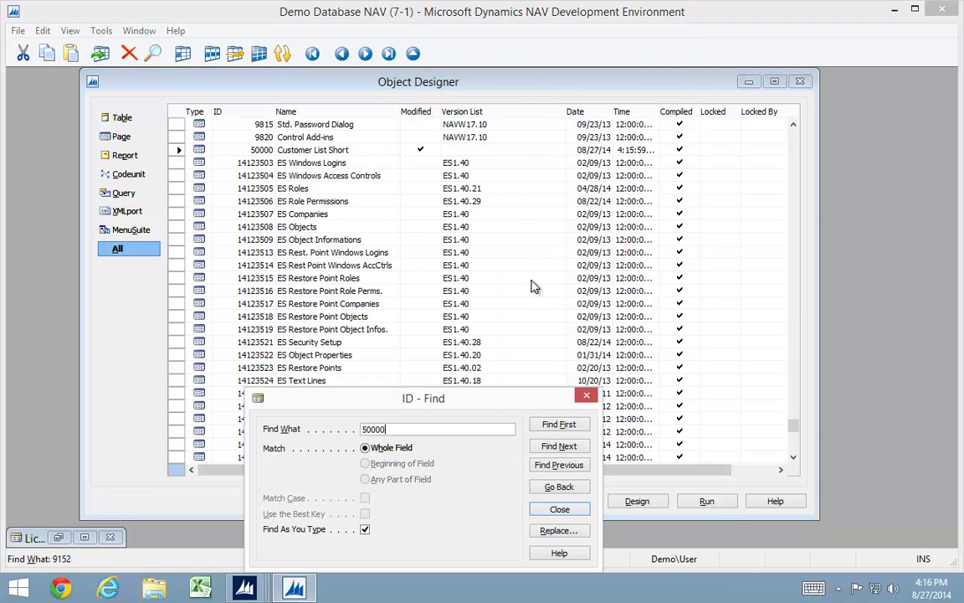
key(Escape)
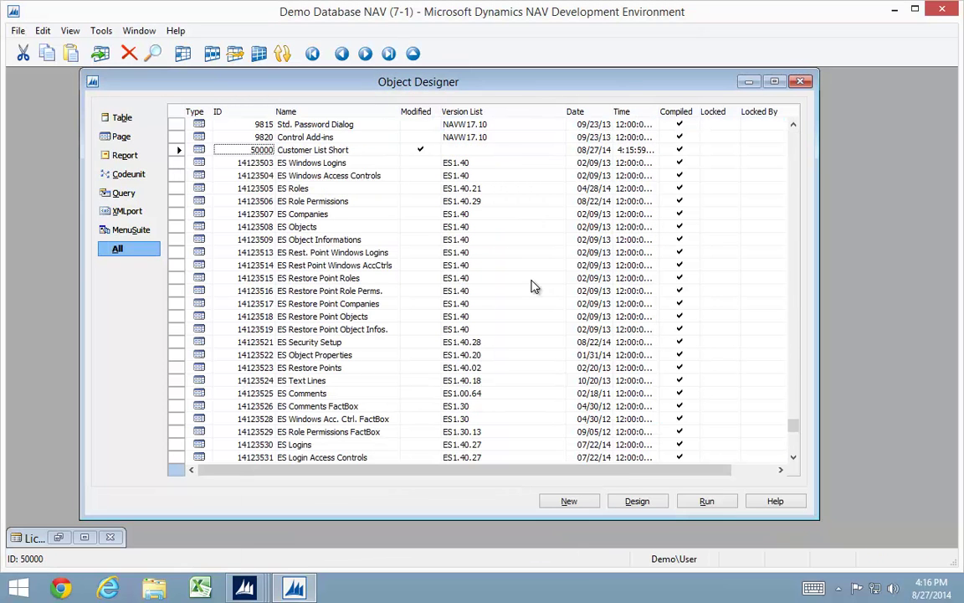
Run Customer List Short in edit mode, check whether the Name and Address fields can be edited, and close the page.
click(707, 501)
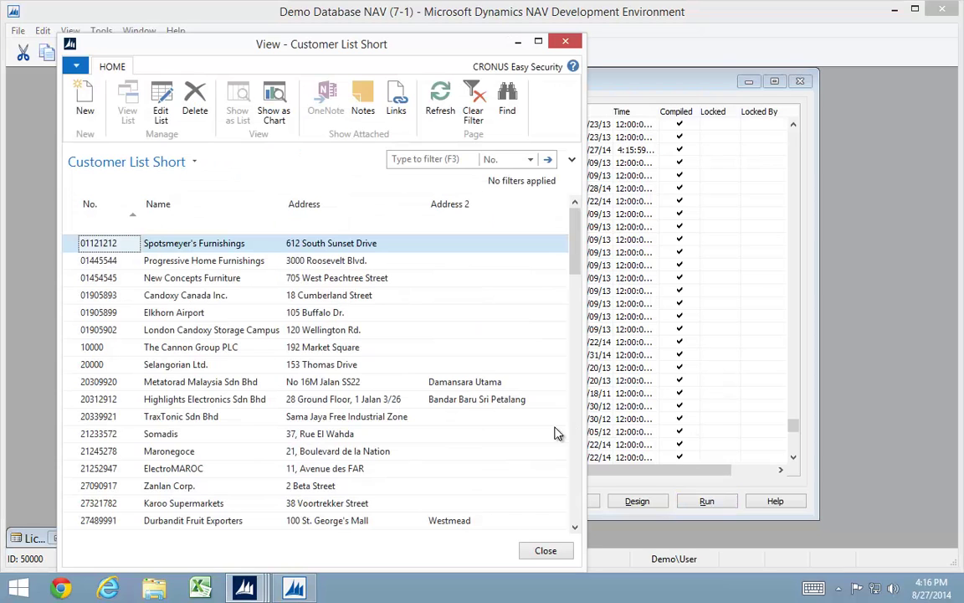
click(161, 113)
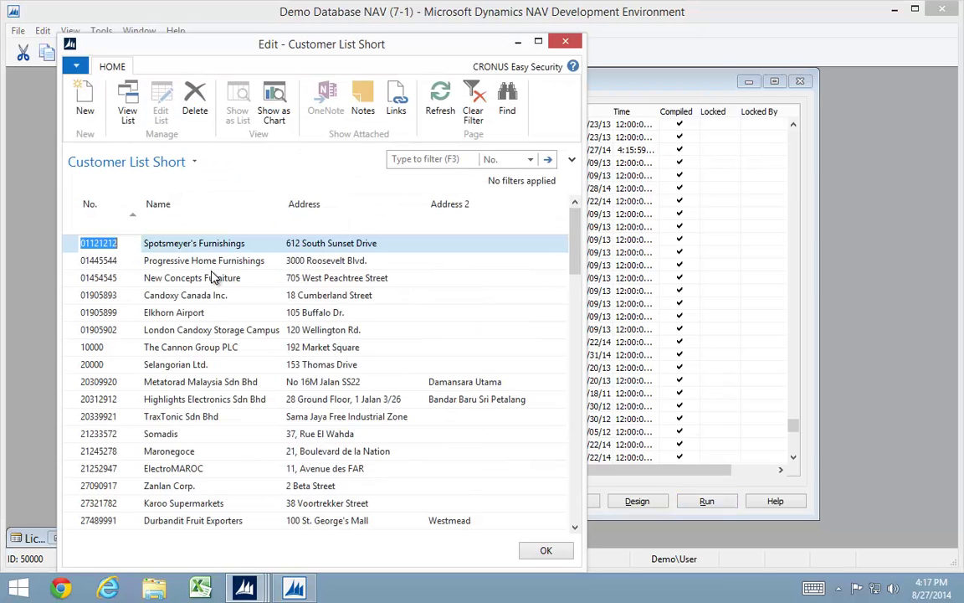
click(189, 312)
click(226, 346)
click(295, 351)
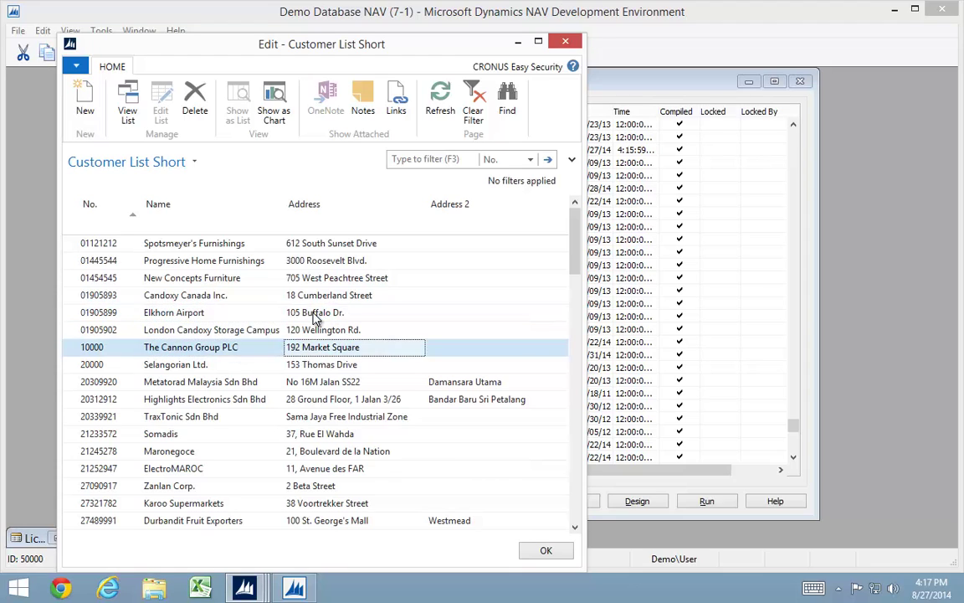
click(317, 314)
click(224, 313)
click(224, 297)
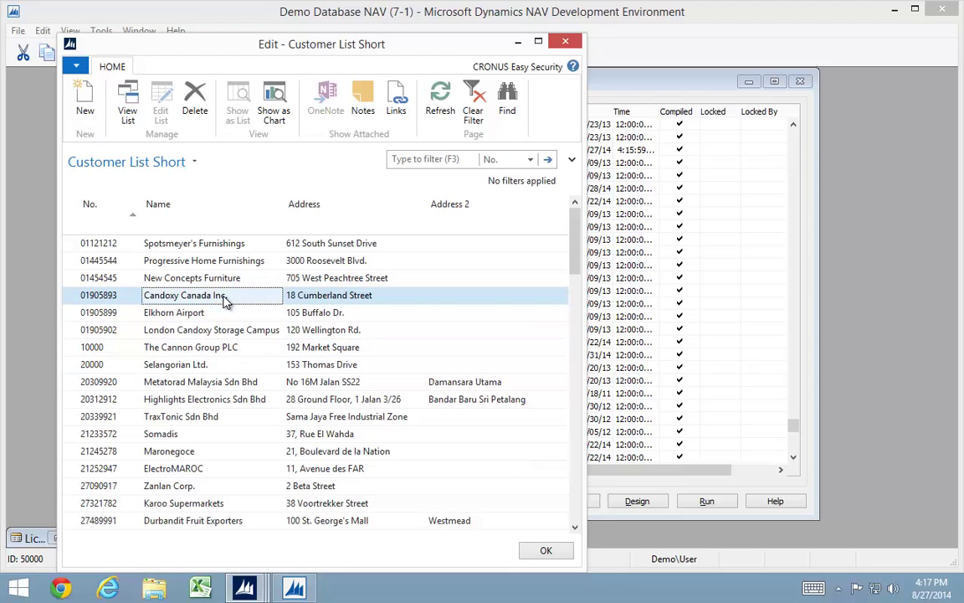
click(318, 279)
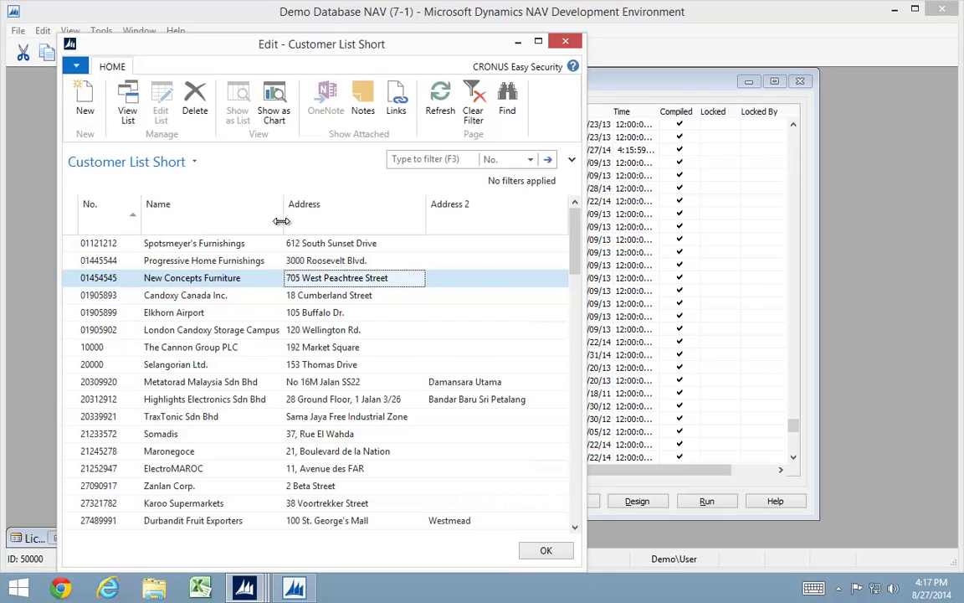
key(Escape)
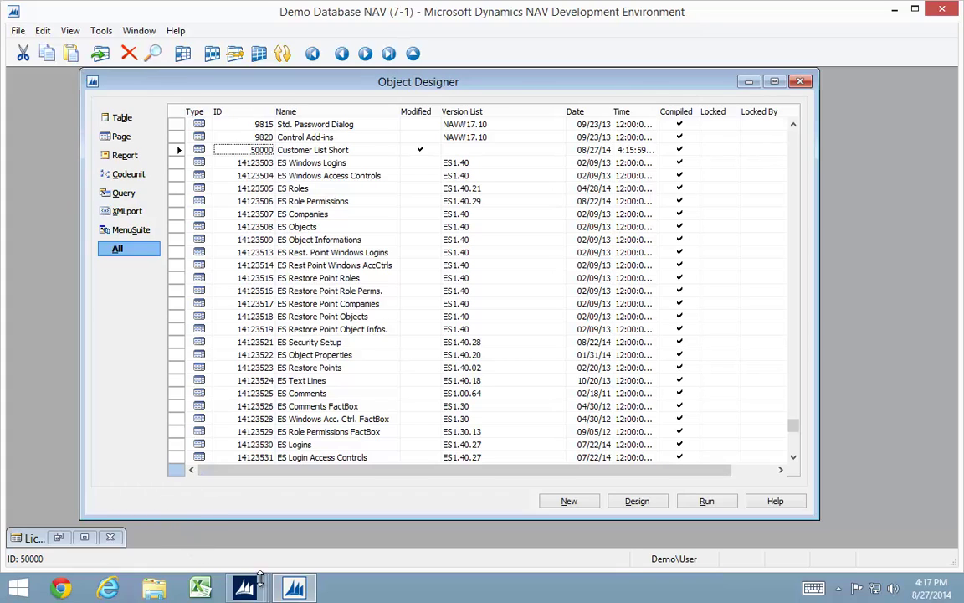
In Field Level and Data Security Setup, set the DBM Table No. on objects for Source Code Analysis (All) and return to the Object Designer.
mouse_move(259, 591)
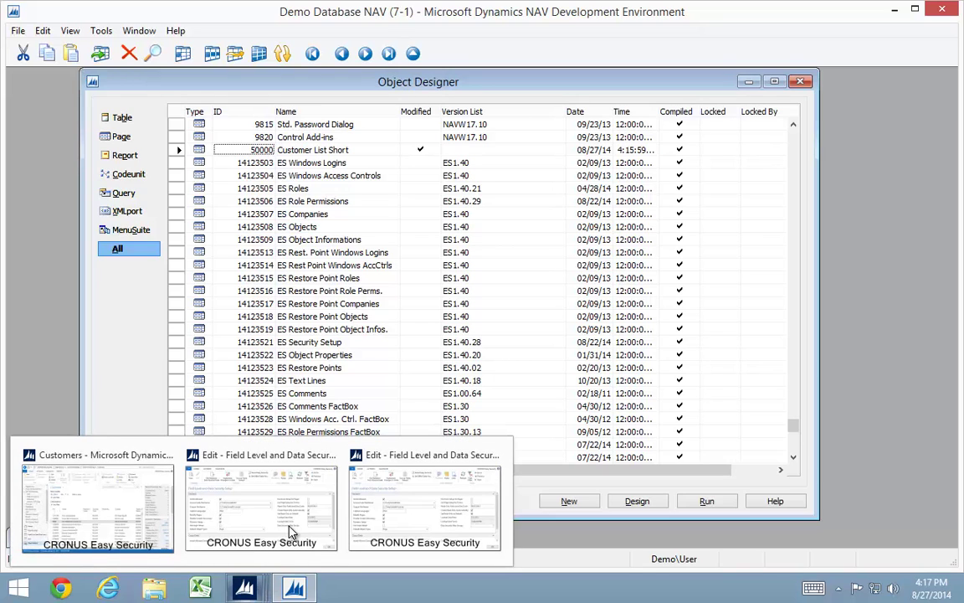
click(266, 468)
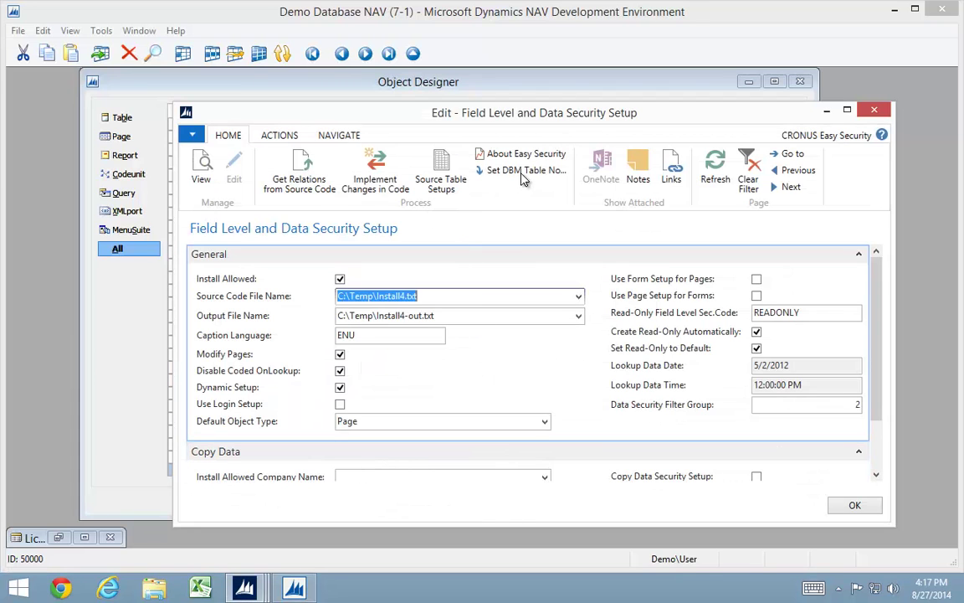
click(525, 171)
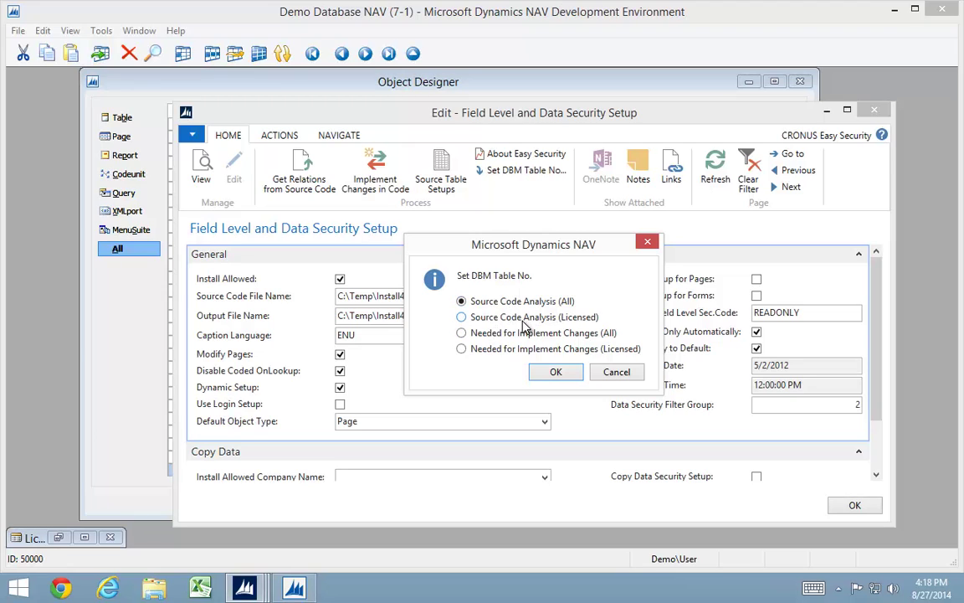
click(556, 373)
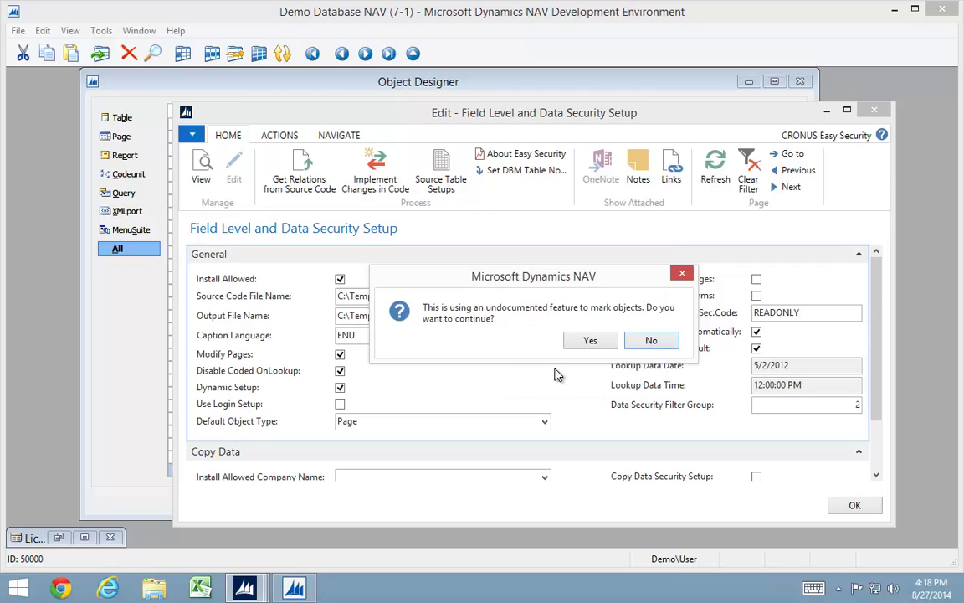
click(598, 343)
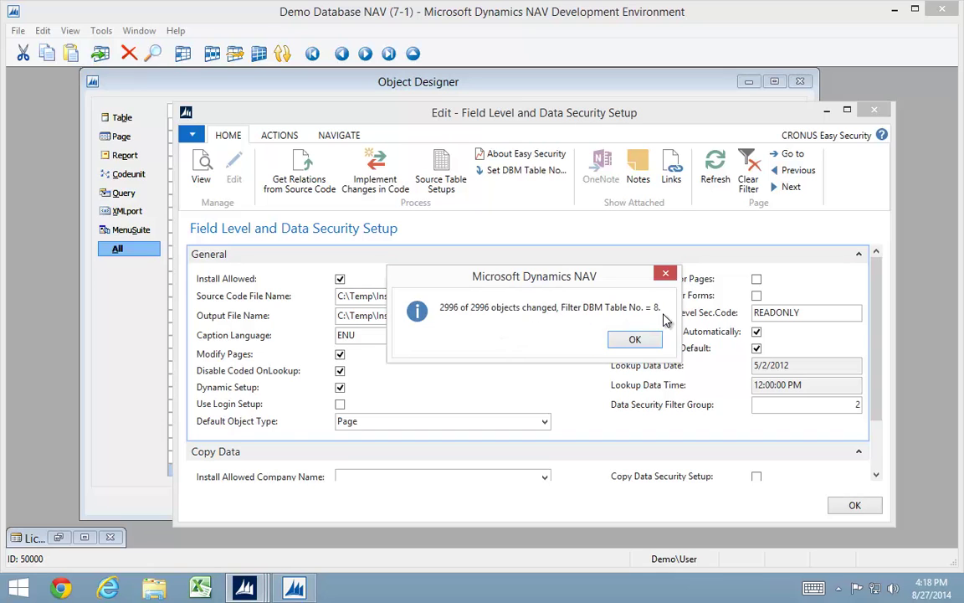
click(636, 341)
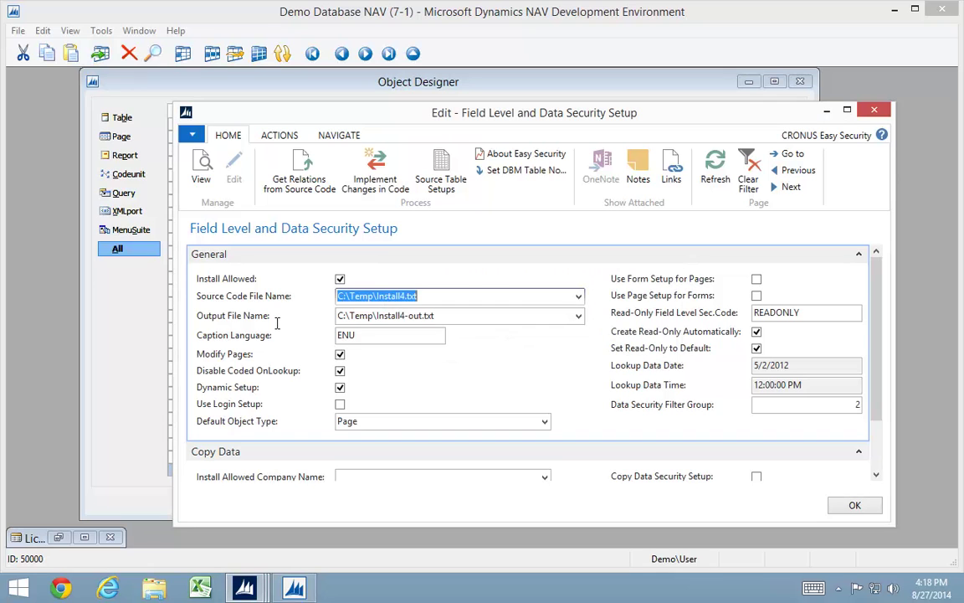
key(Escape)
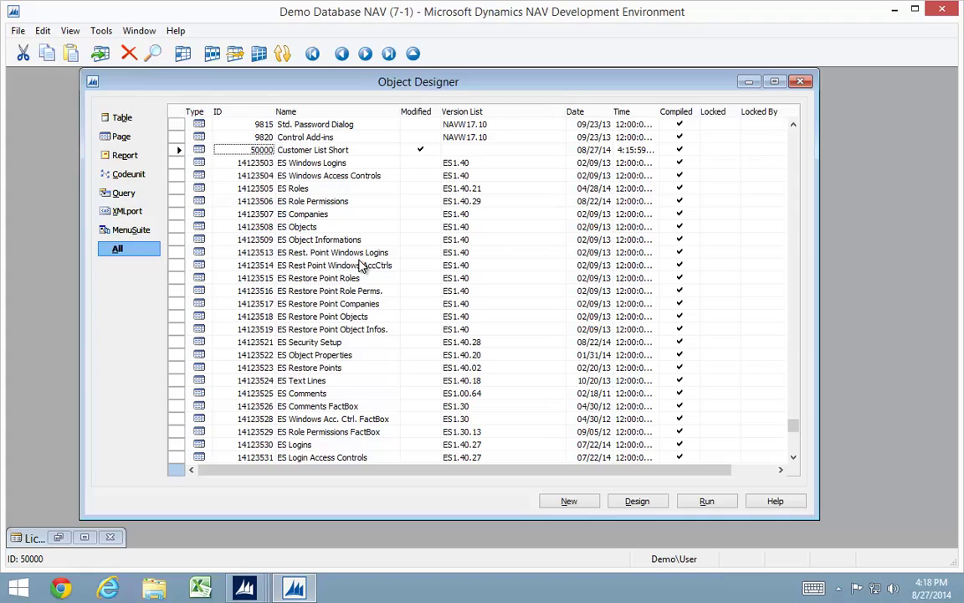
Filter the objects on DBM Table No. 8.
key(ctrl+F7)
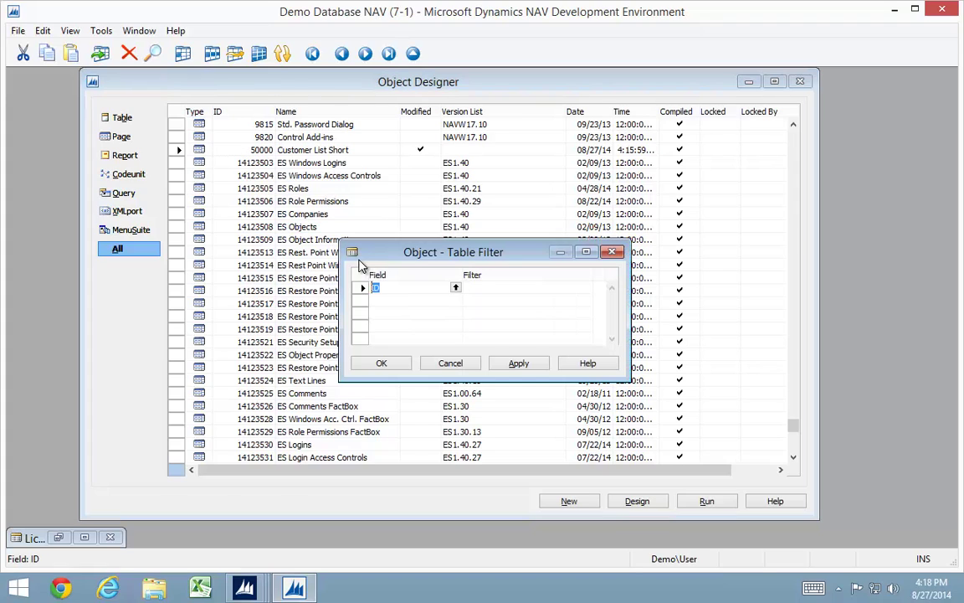
text(dbm)
key(Tab)
text(8)
key(Down)
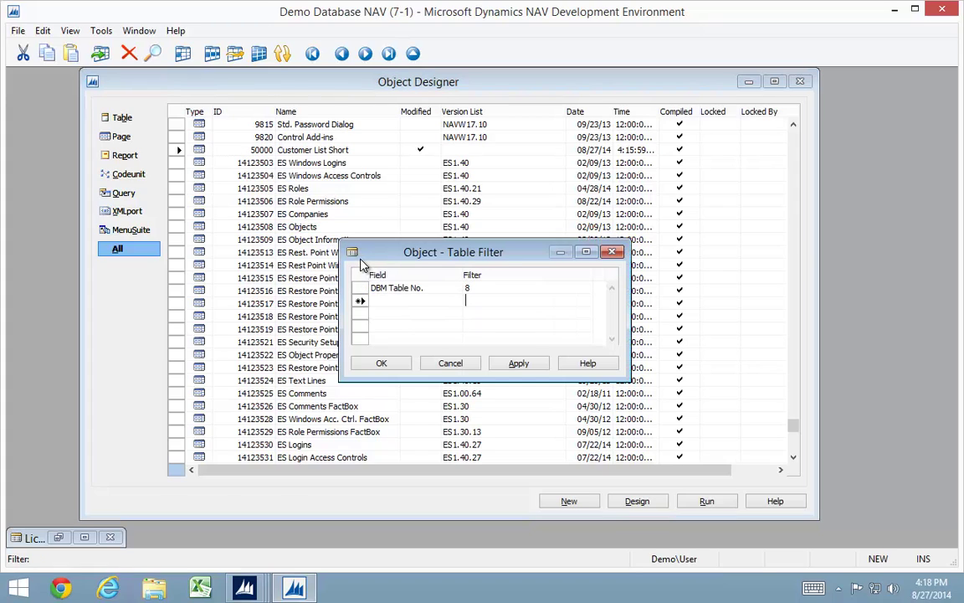
key(Return)
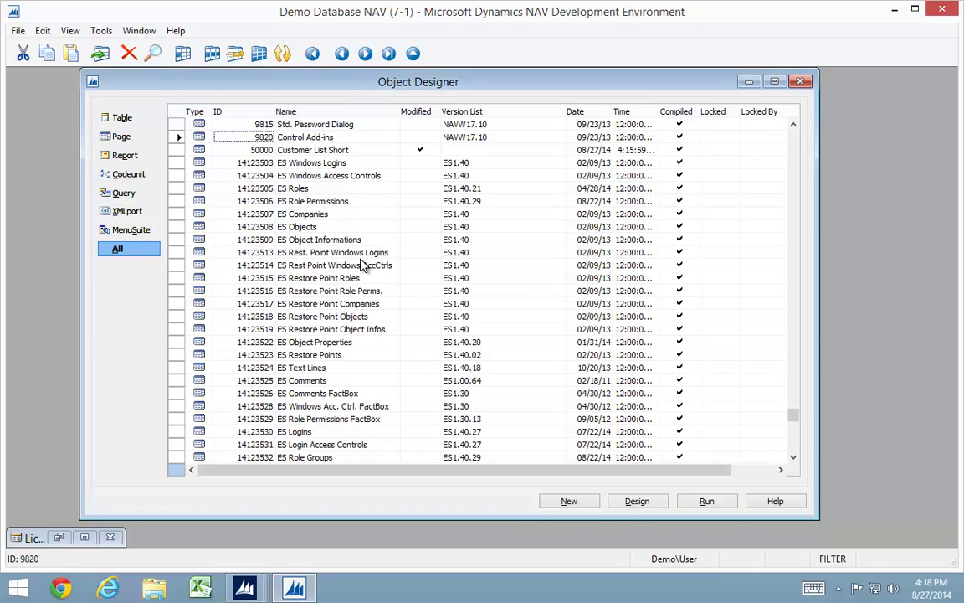
Export all the filtered objects to the text file DeleteCode1 in the Temp folder.
key(Up)
key(Up)
key(Up)
key(Up)
key(Up)
key(Up)
key(Up)
key(Up)
key(Up)
key(Up)
key(Up)
key(Up)
key(Up)
key(Up)
key(Up)
key(Up)
key(Up)
key(Up)
key(Up)
key(Up)
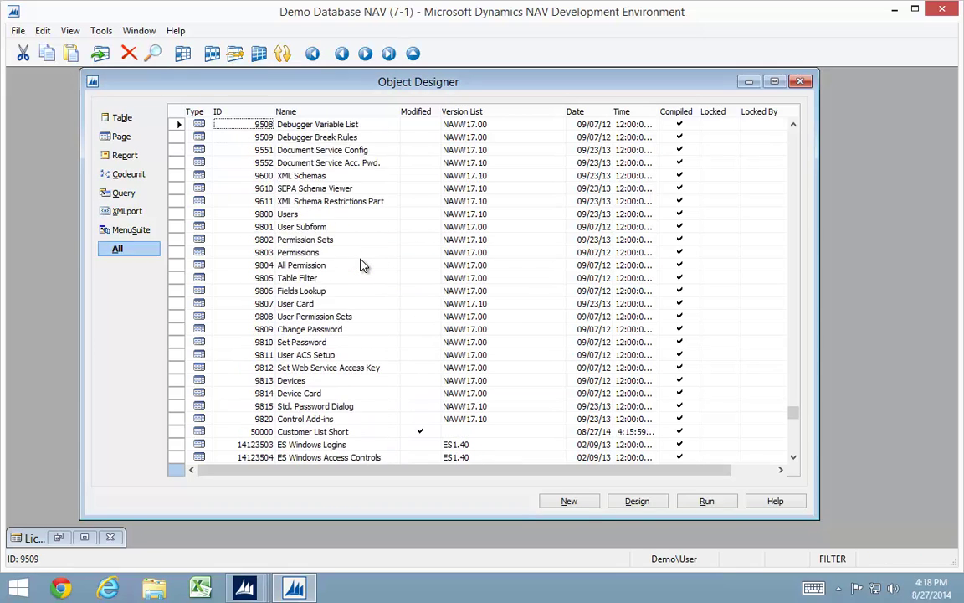
key(ctrl+a)
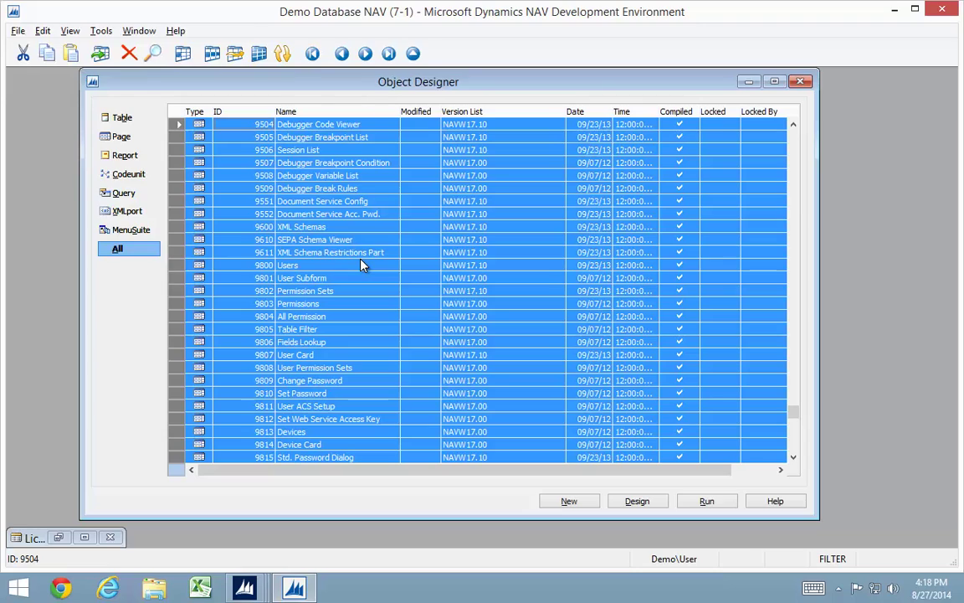
key(alt+f)
text(x)
text(De)
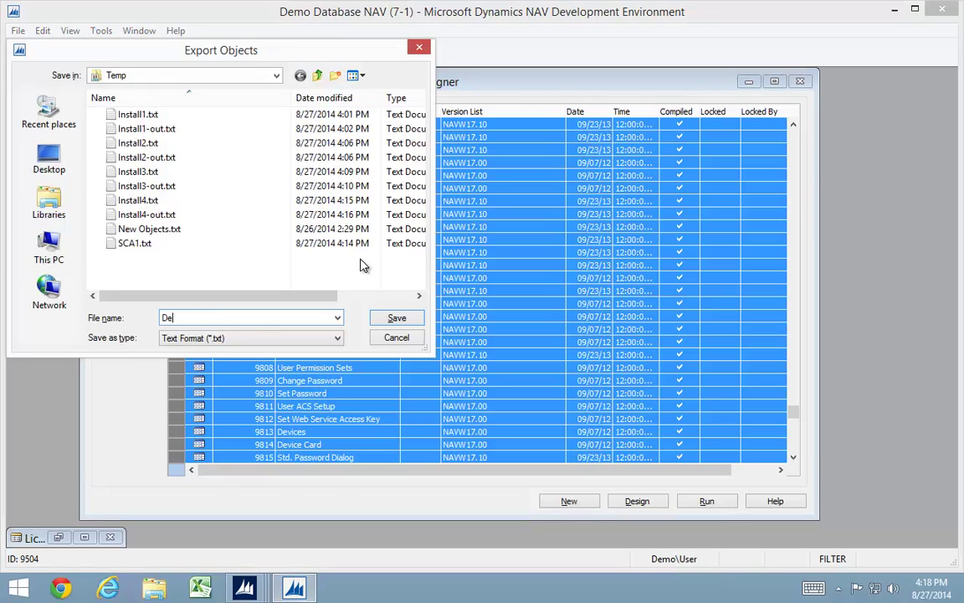
text(leteCode1)
key(Return)
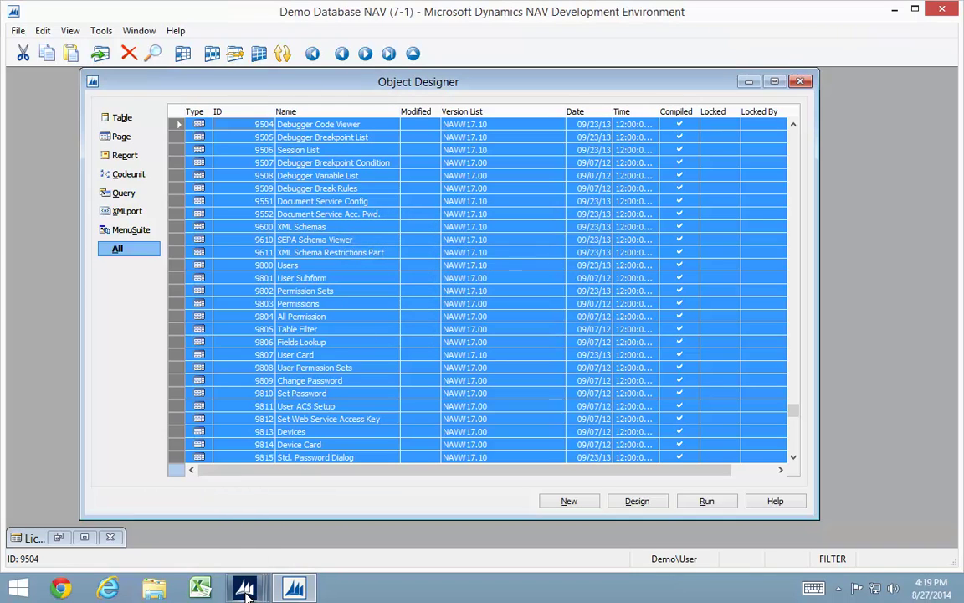
In Field Level and Data Security Setup, choose DeleteCode1.txt from the Temp folder as the source code file.
mouse_move(245, 585)
click(279, 523)
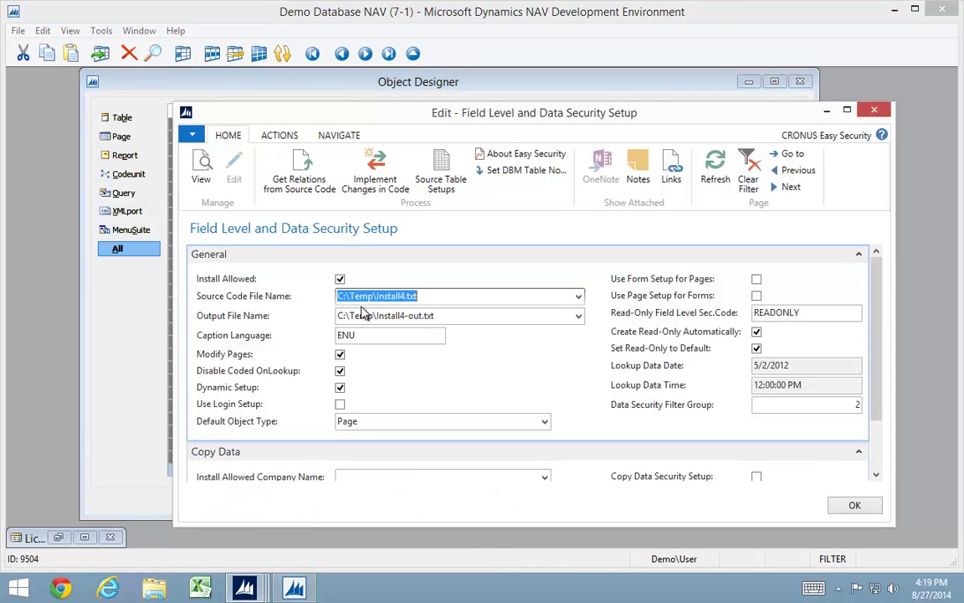
click(576, 303)
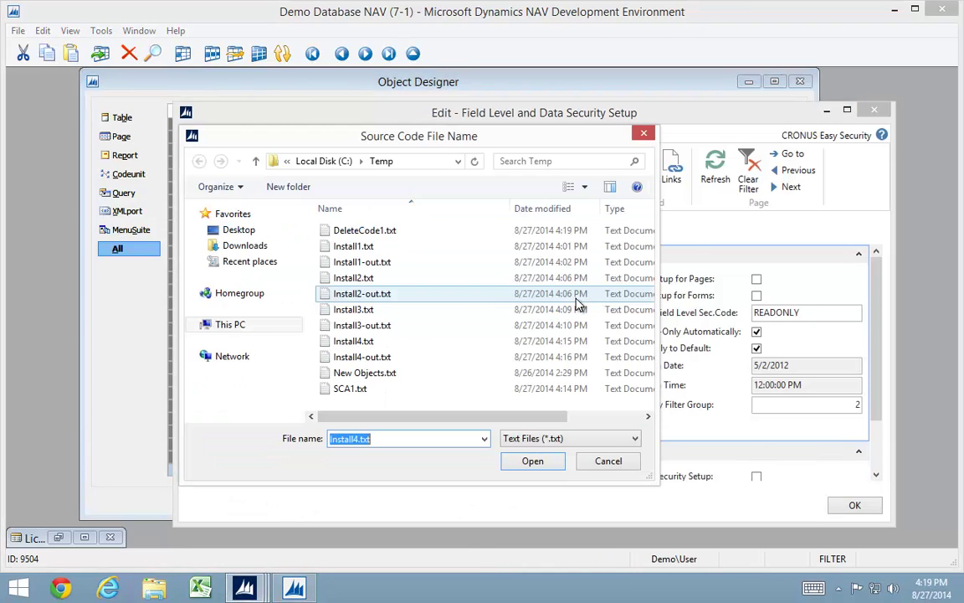
click(328, 231)
click(527, 462)
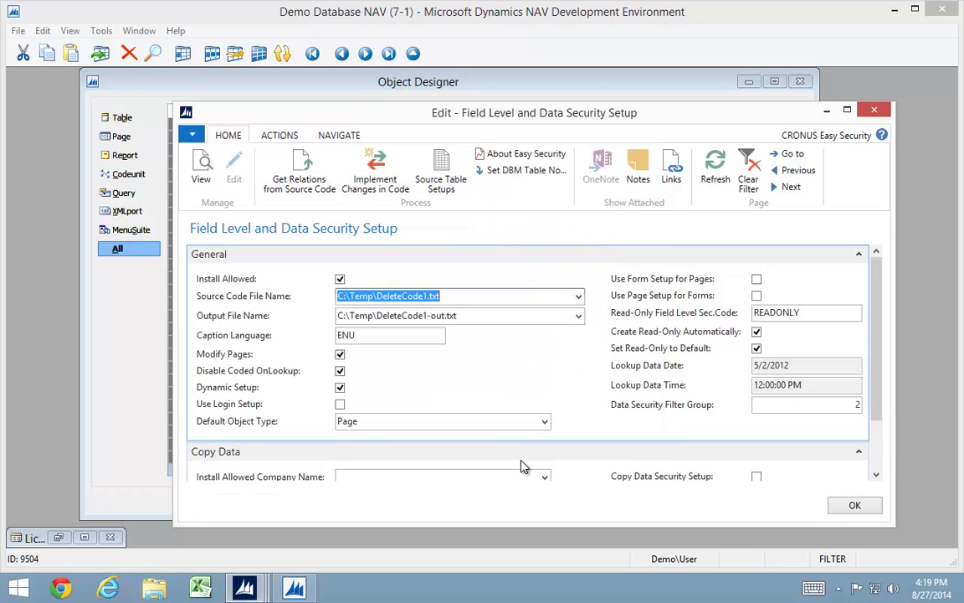
Run Delete Changes in Code on the chosen source code file and dismiss the summary.
click(281, 138)
click(347, 175)
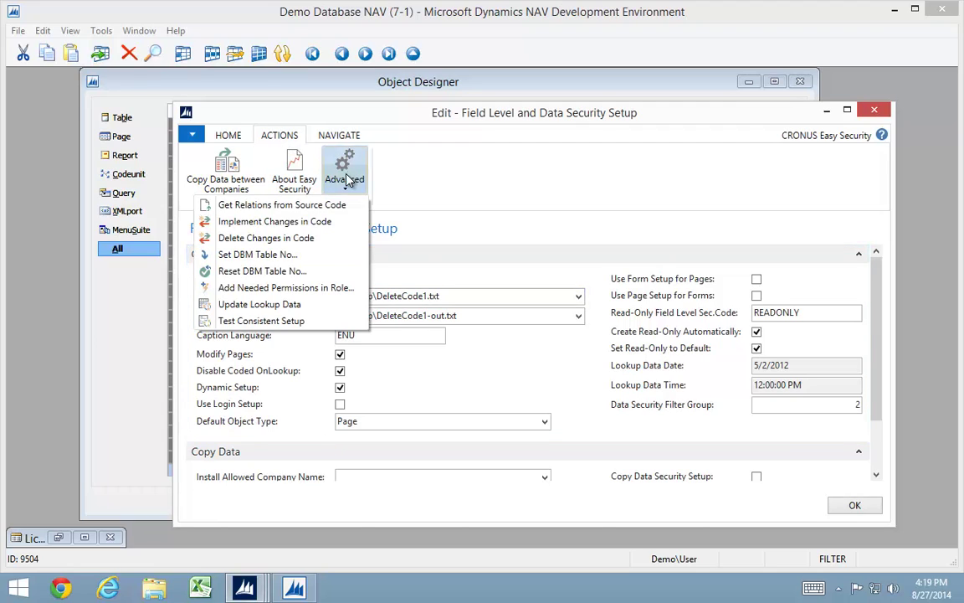
click(257, 238)
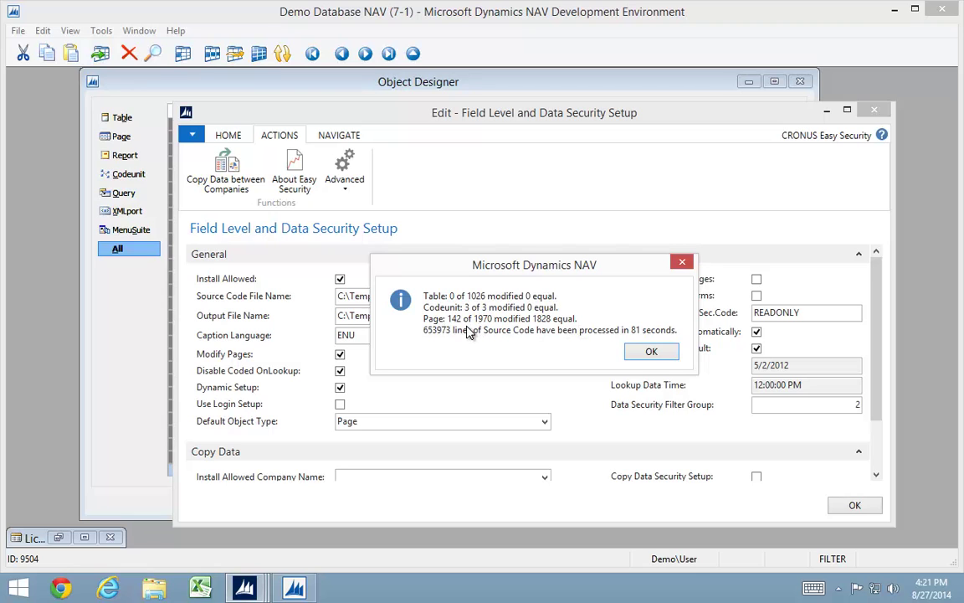
click(652, 353)
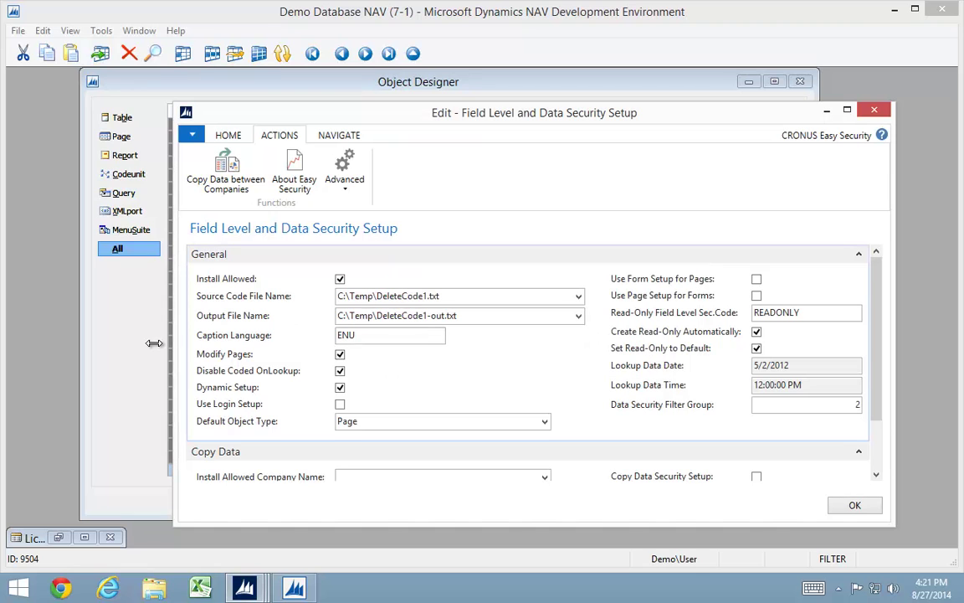
Import DeleteCode1-out.txt into the development environment.
key(alt+f)
key(i)
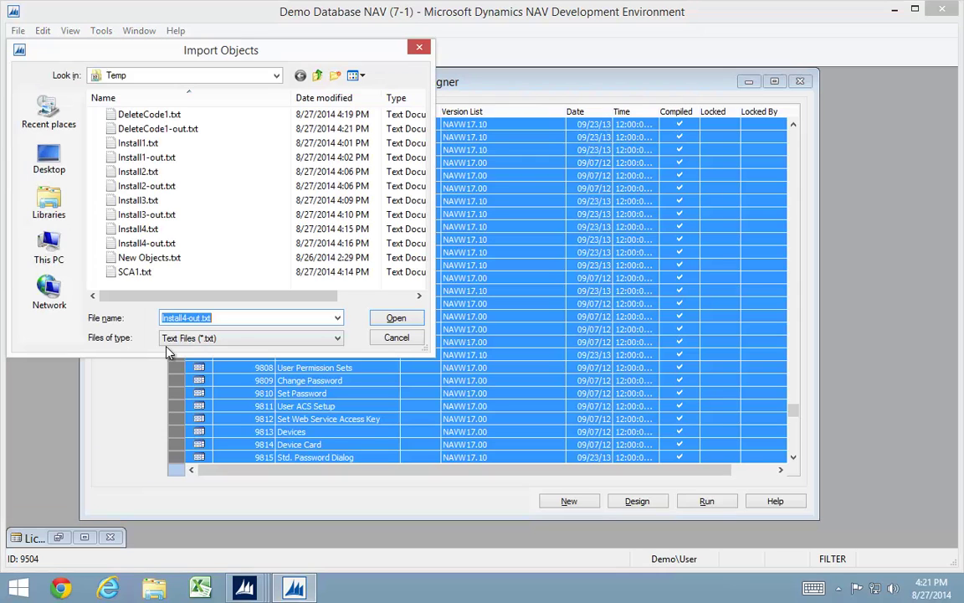
click(157, 129)
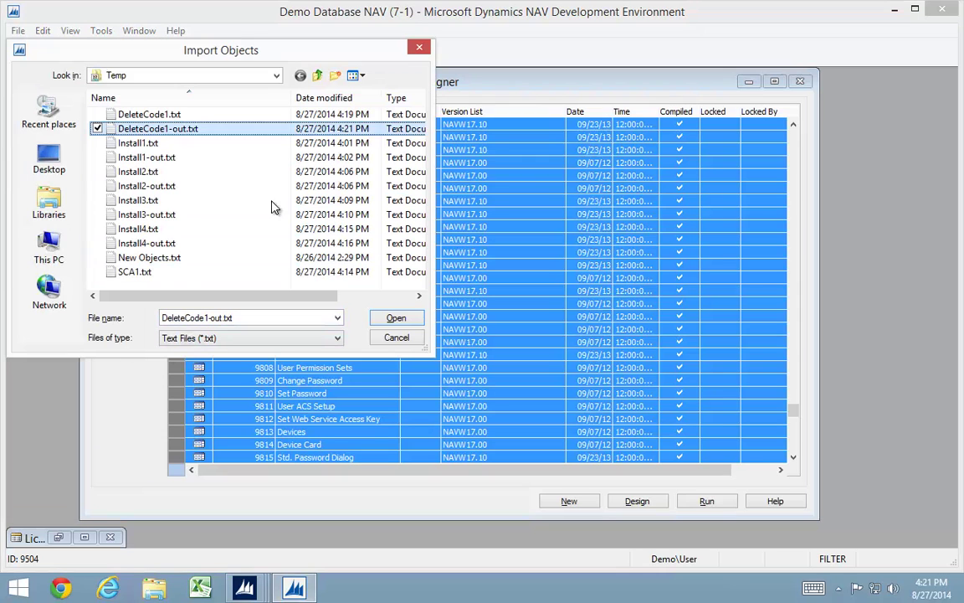
click(396, 319)
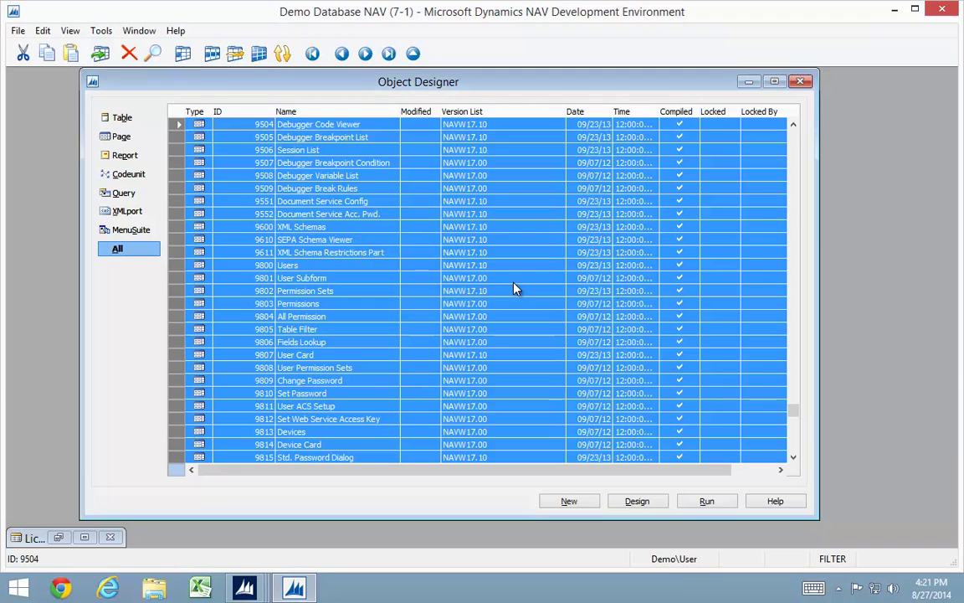
Replace the DBM Table No. filter on the objects with Compiled set to No.
key(F7)
key(Up)
text(compiled)
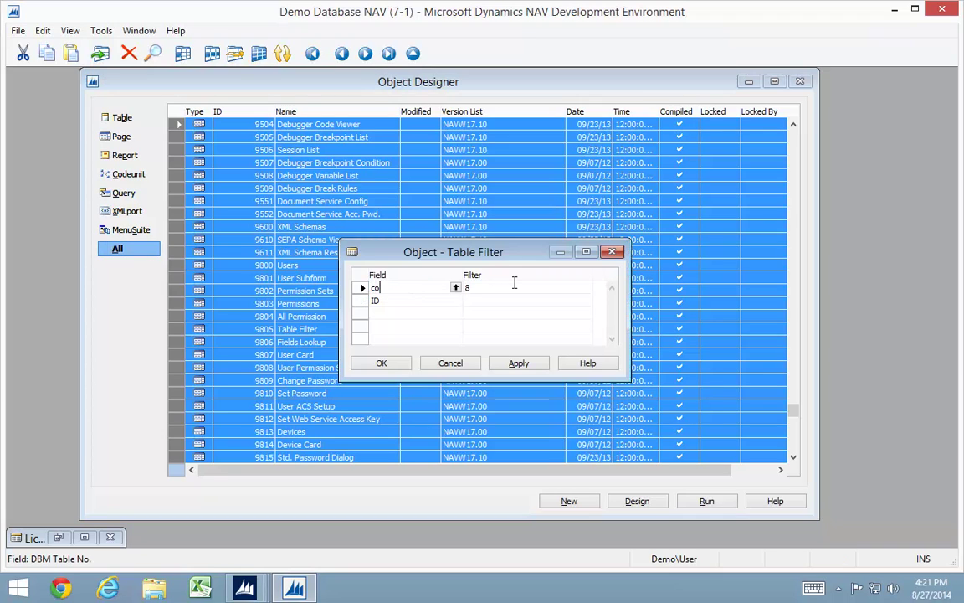
key(Tab)
text(No)
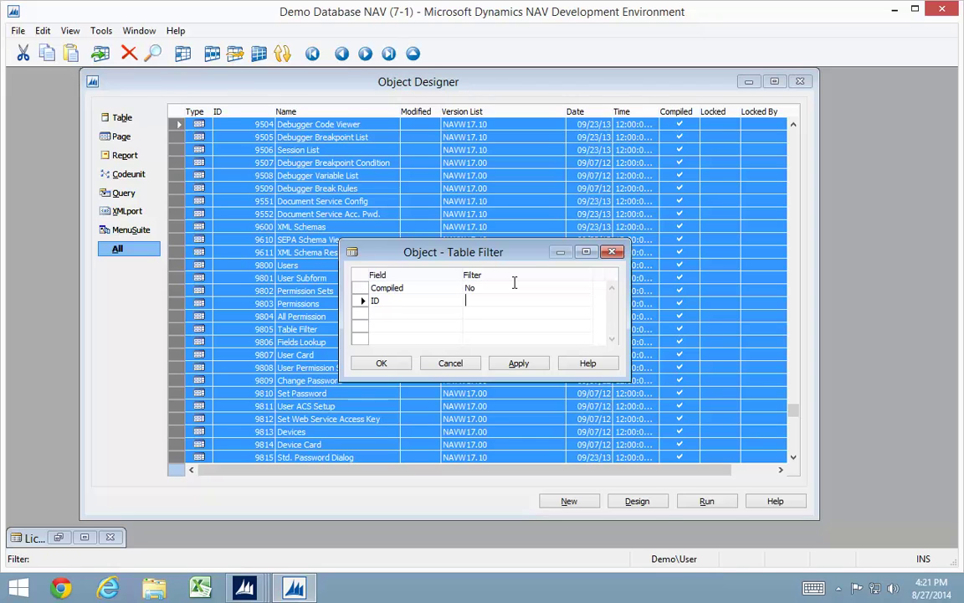
key(Return)
Look through the list of uncompiled objects up to its beginning.
key(Up)
key(Up)
key(Up)
key(Up)
key(Up)
key(Up)
key(Up)
key(Up)
key(Up)
key(Up)
key(Up)
key(Up)
key(Up)
key(Up)
key(Up)
key(Up)
key(Up)
key(Up)
key(Up)
key(Up)
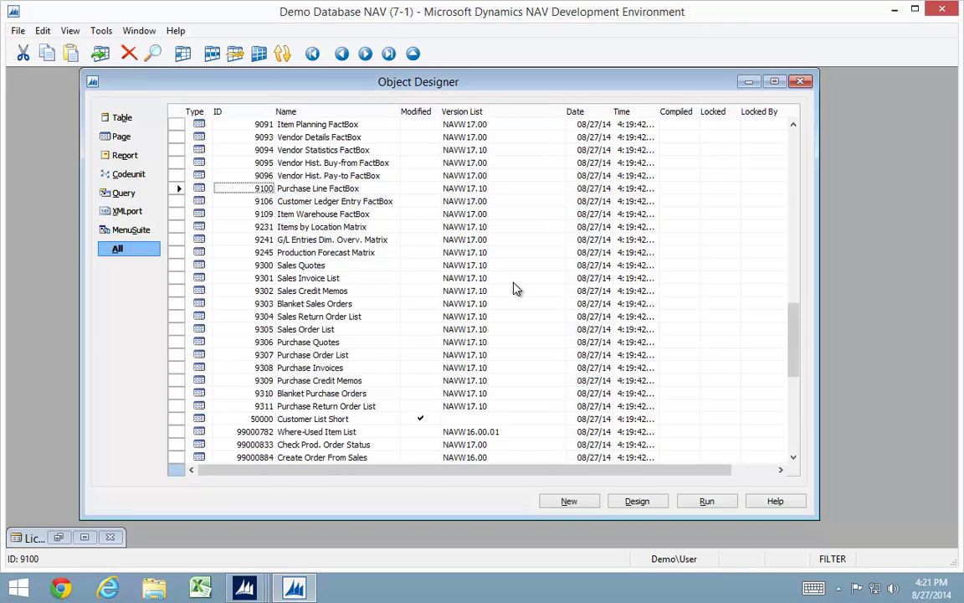
key(Up)
key(Up)
key(Up)
key(Up)
key(Up)
key(Up)
key(Up)
key(Up)
key(Up)
key(Up)
key(Up)
key(Up)
key(Up)
key(Up)
key(Up)
key(Up)
key(Up)
key(Up)
key(Up)
key(Up)
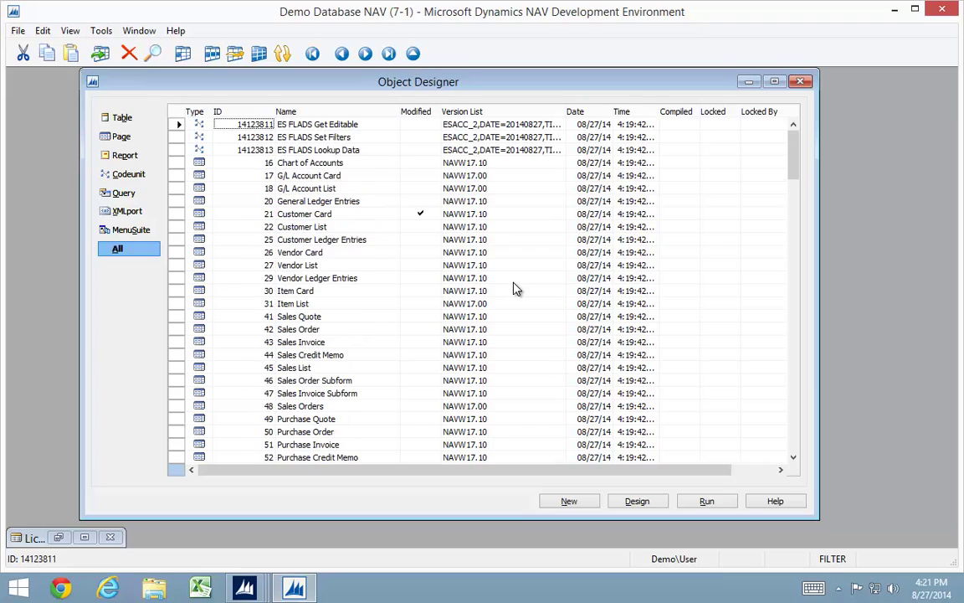
Open page 26 Vendor Card in design mode and inspect its global variables.
key(Down)
key(Down)
key(Down)
key(Down)
key(Down)
key(Down)
key(Down)
key(Down)
key(Down)
key(Down)
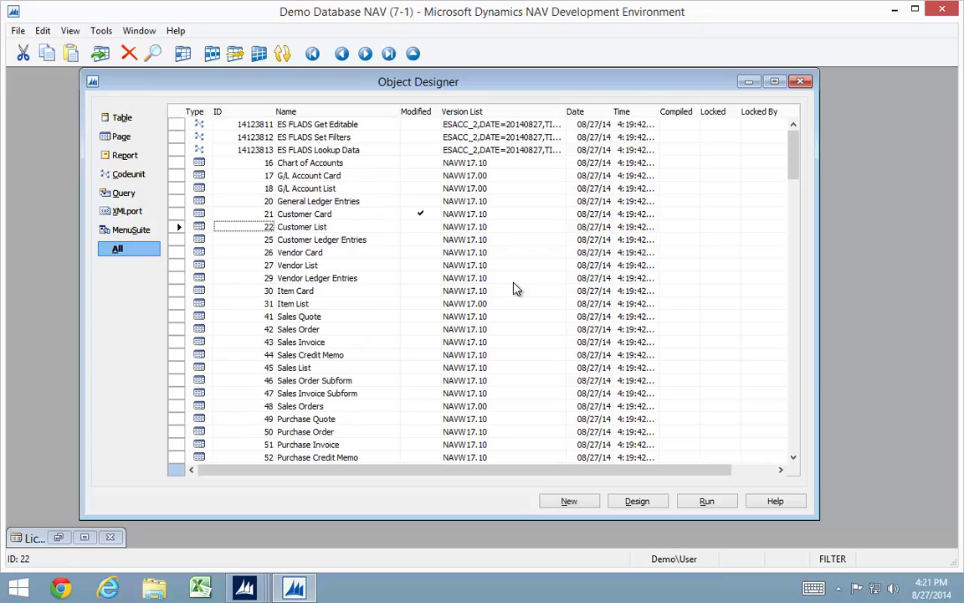
key(alt+d)
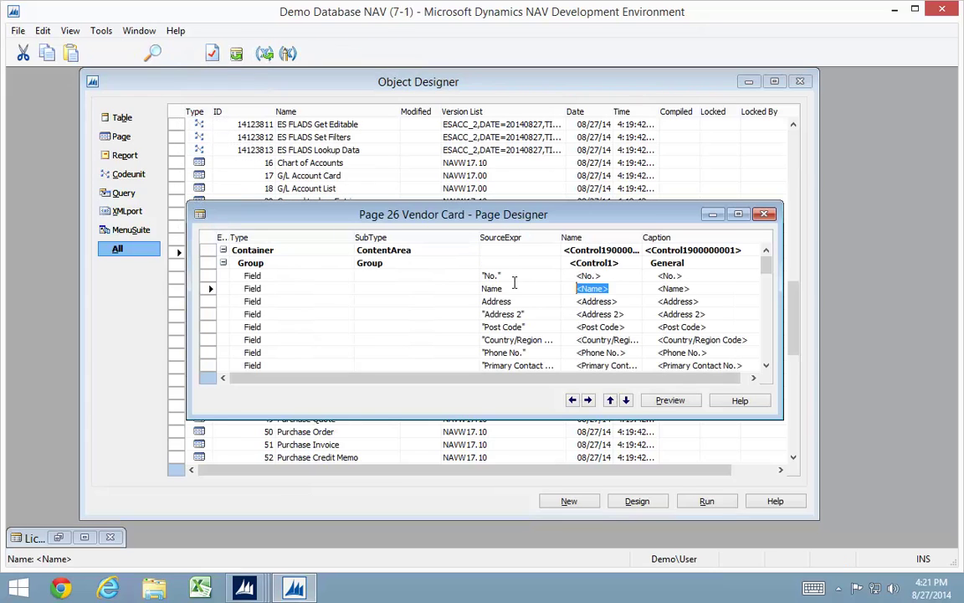
key(alt+v)
key(b)
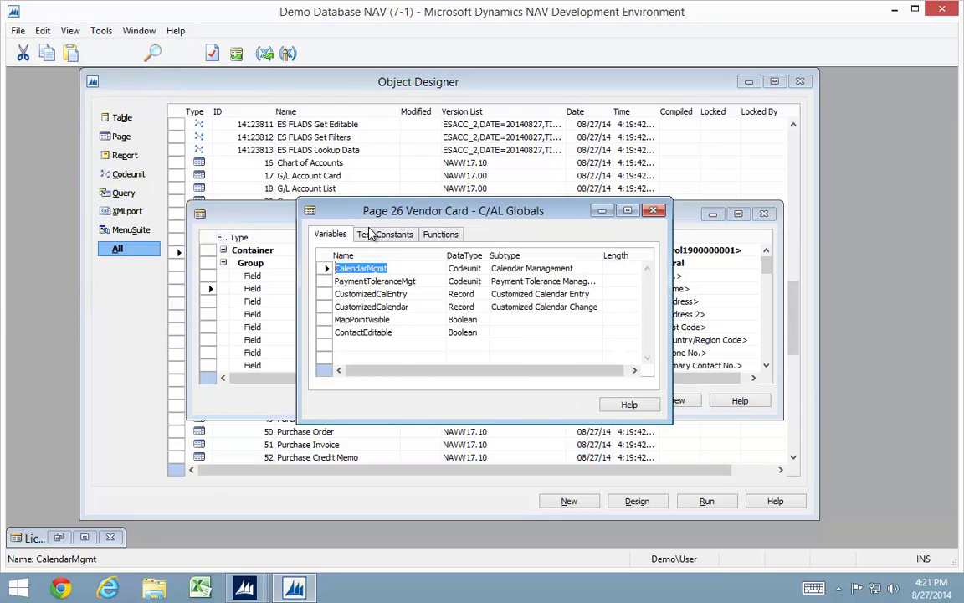
key(Escape)
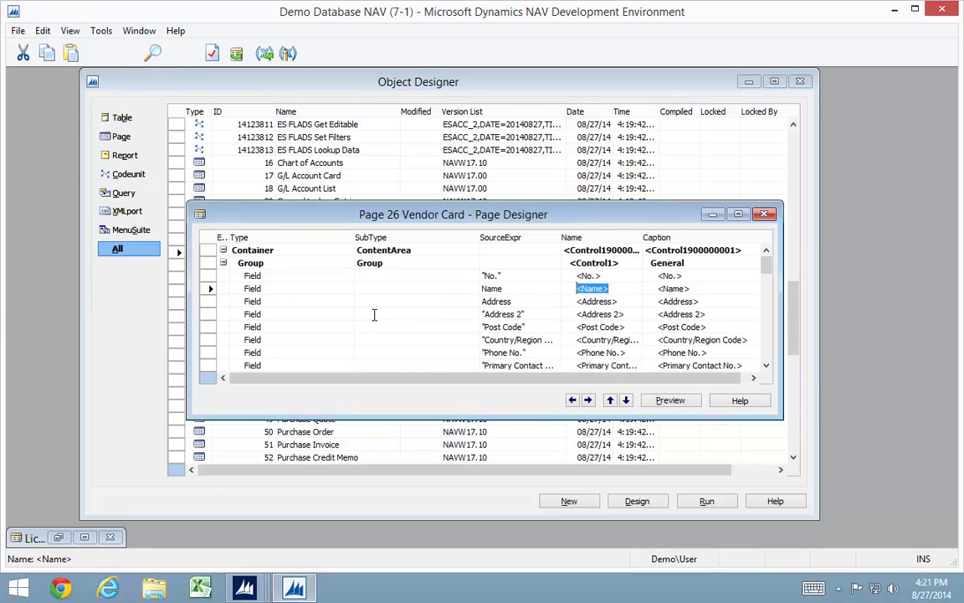
Inspect the Name field's properties and the source expressions of the Vendor Card, and close the page design.
key(alt+v)
key(p)
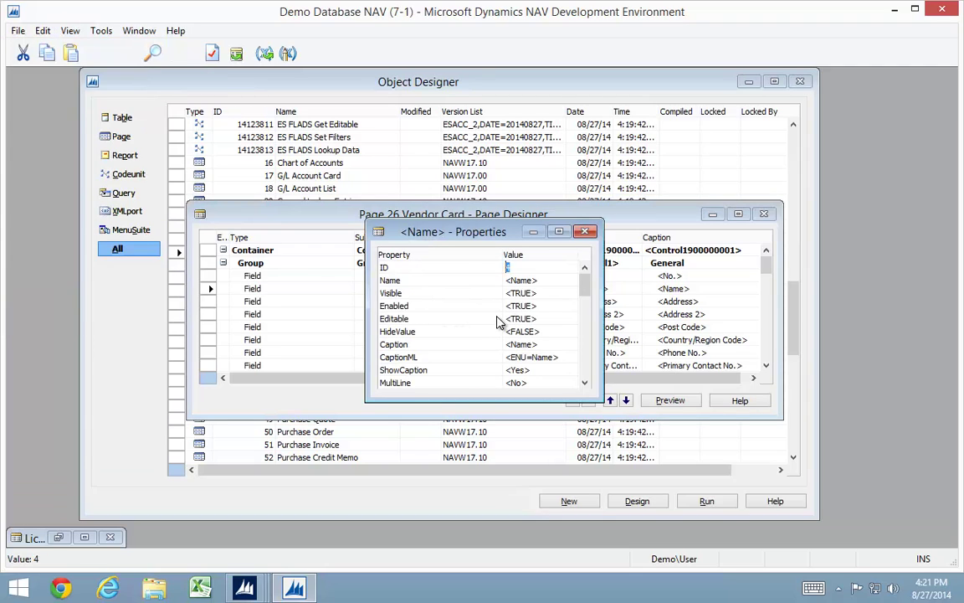
key(Escape)
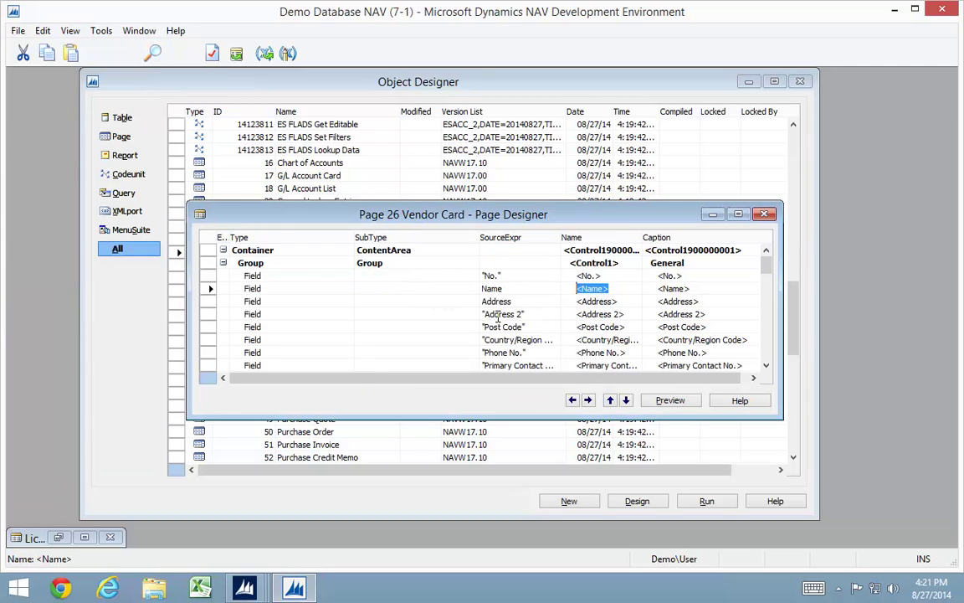
key(Down)
key(Down)
key(Up)
key(Up)
key(Up)
key(Left)
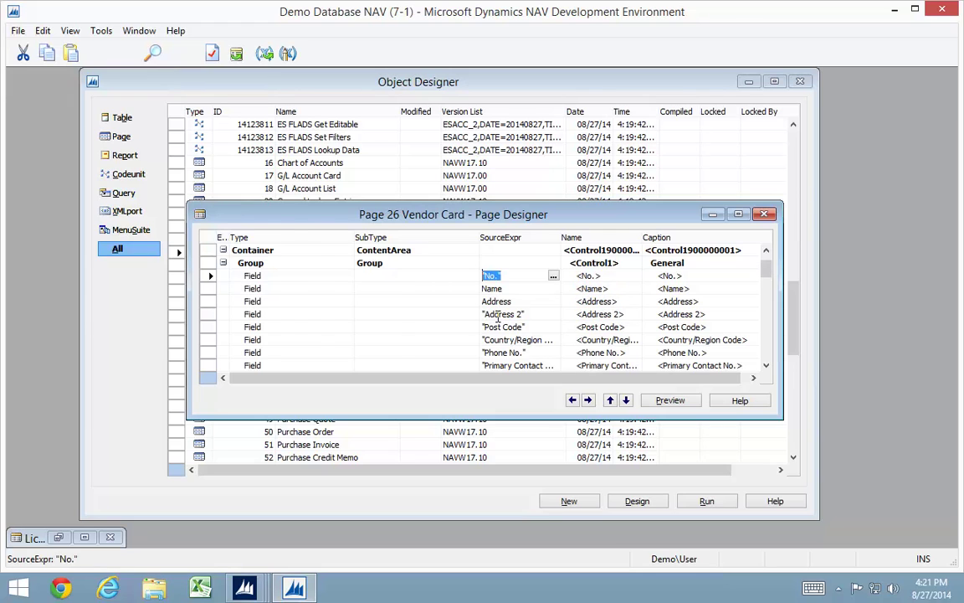
key(Escape)
Select all the filtered uncompiled objects in the Object Designer and compile them.
key(ctrl+a)
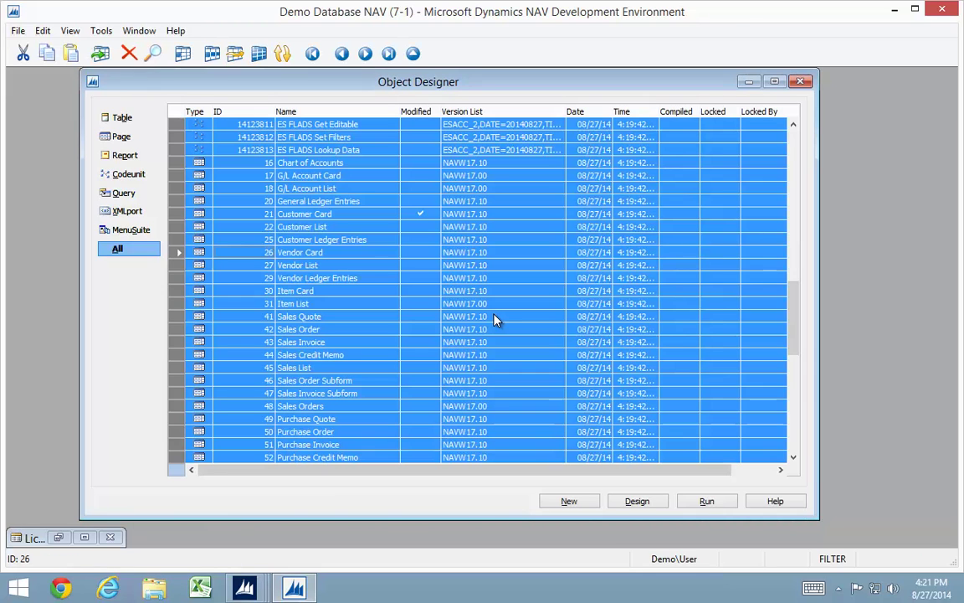
key(F11)
key(Return)
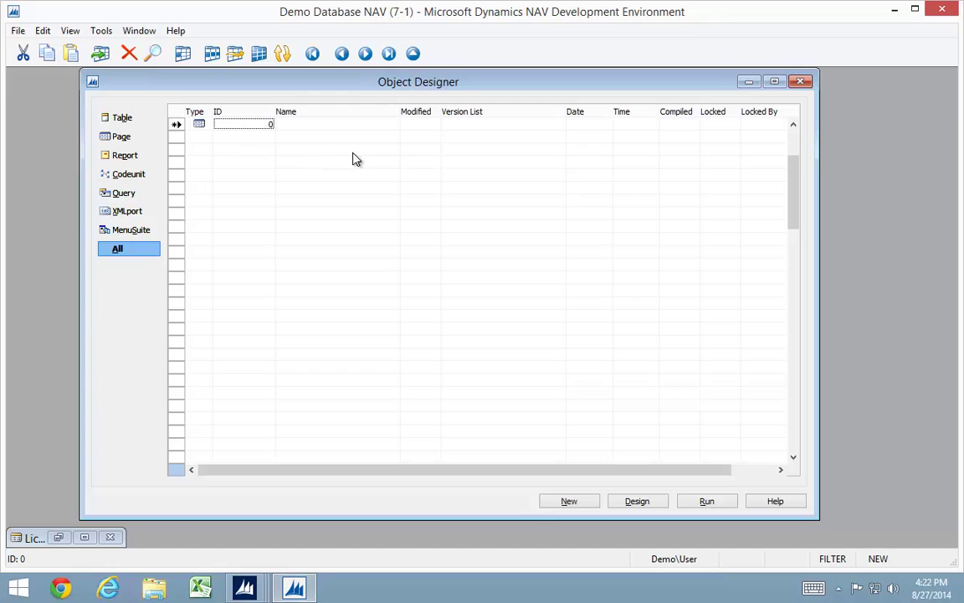
Switch to the Microsoft Dynamics NAV client, open the Order Processing customer list, and check the customer card of John Haddock Insurance Co.
click(894, 12)
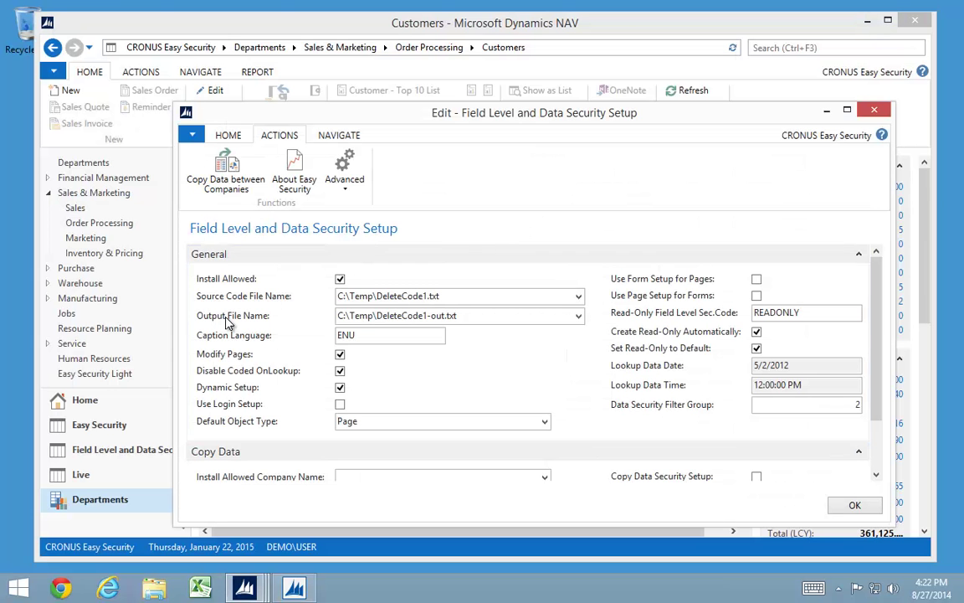
click(82, 402)
click(92, 498)
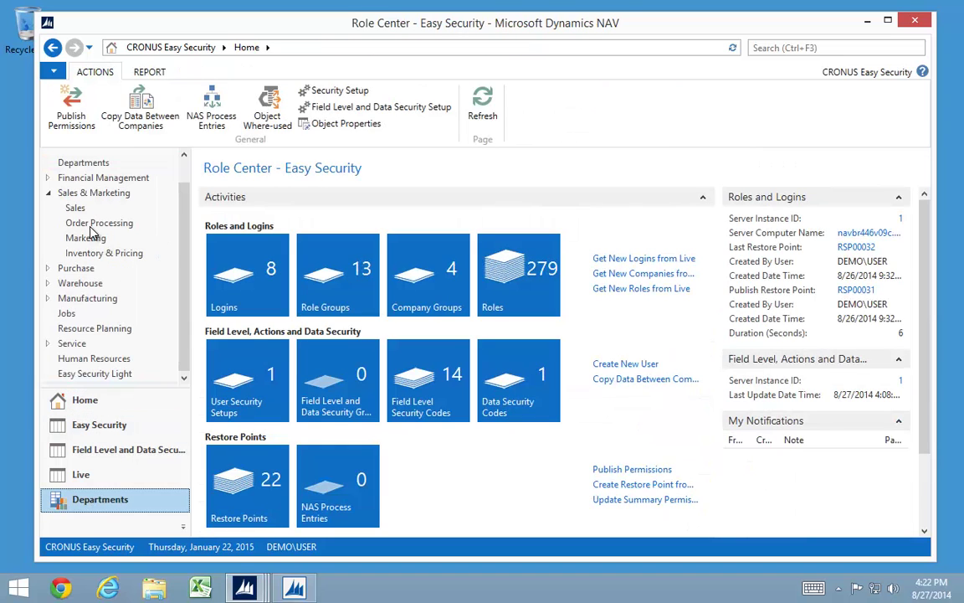
click(90, 224)
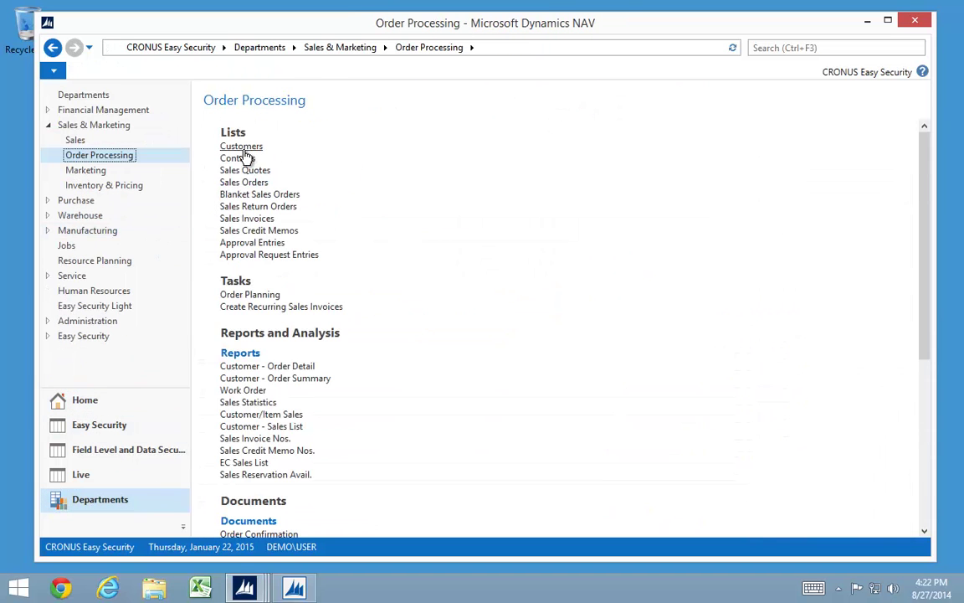
click(243, 146)
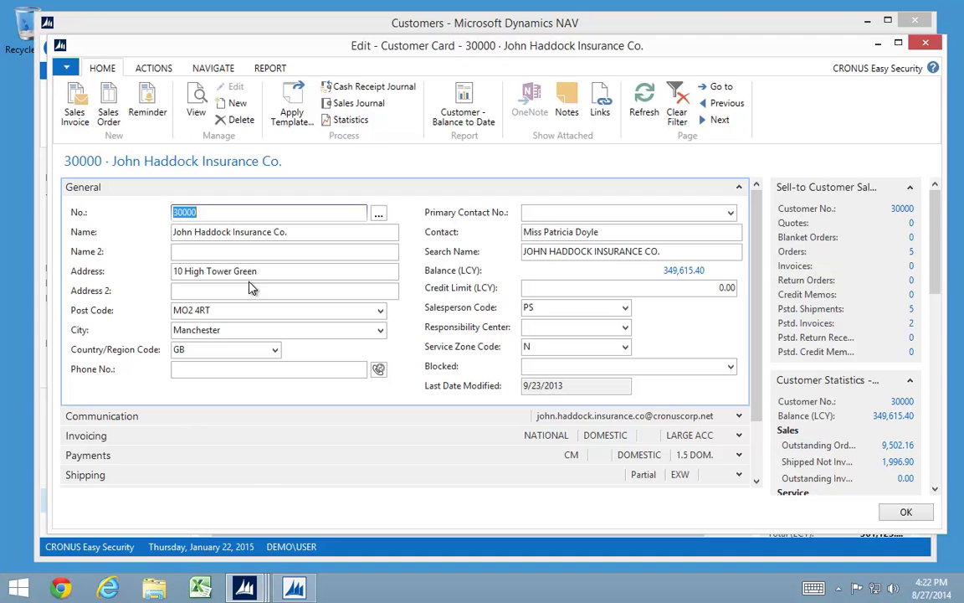
key(Escape)
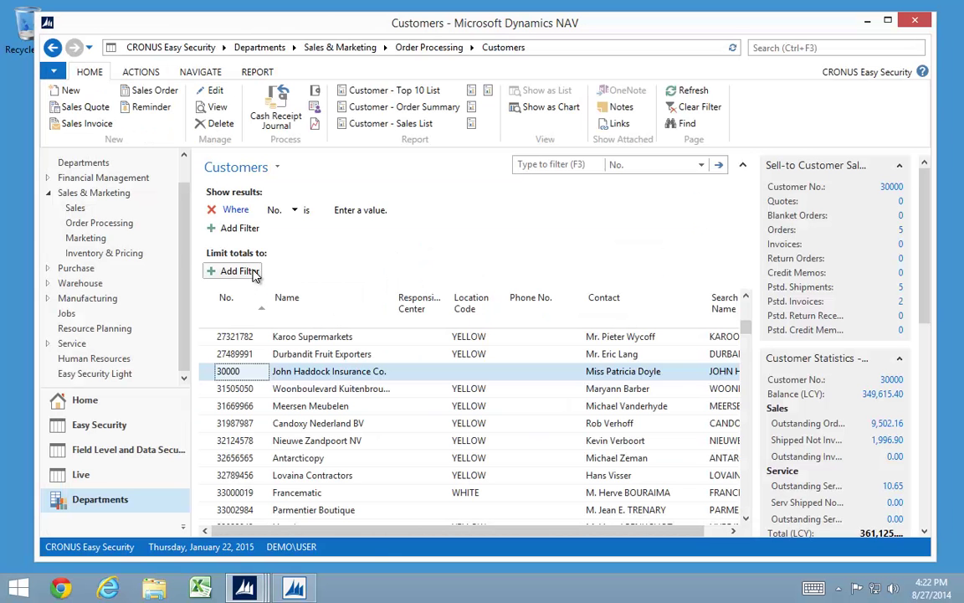